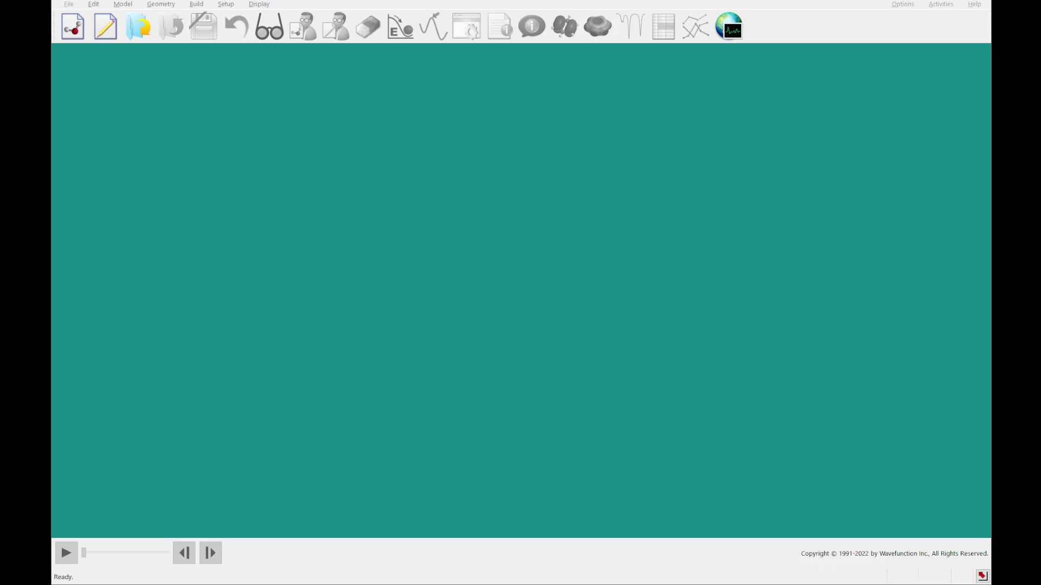
Look through the list of Spartan Student tutorials and close it.
click(942, 4)
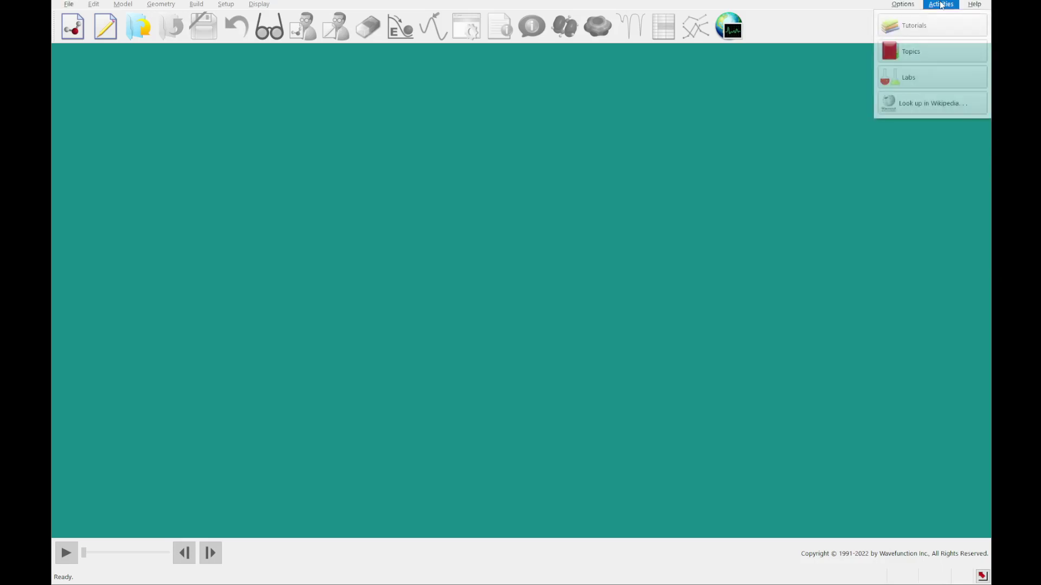
click(916, 25)
scroll(381, 341, down, 2)
scroll(380, 342, down, 2)
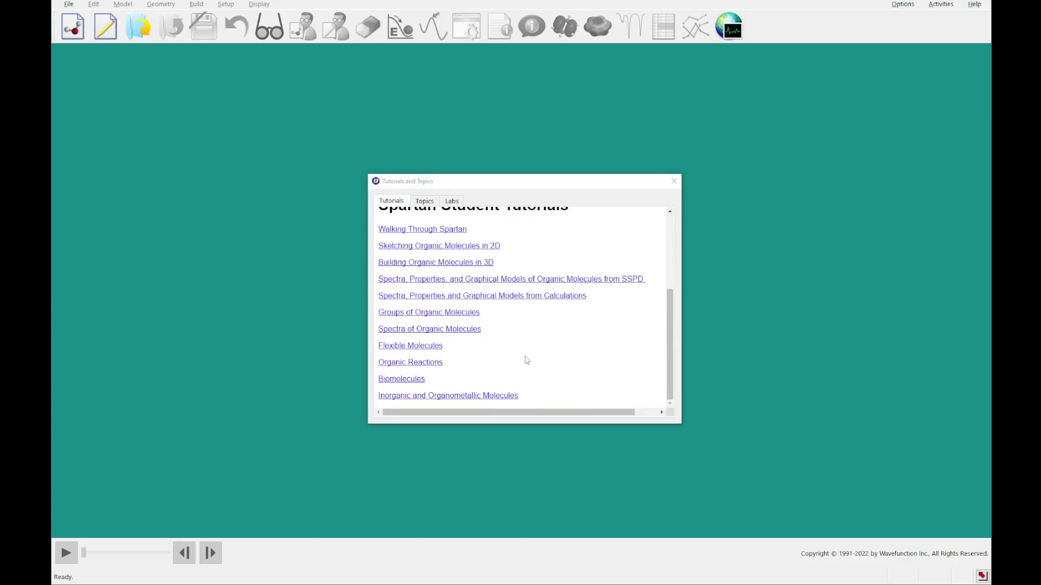
click(676, 183)
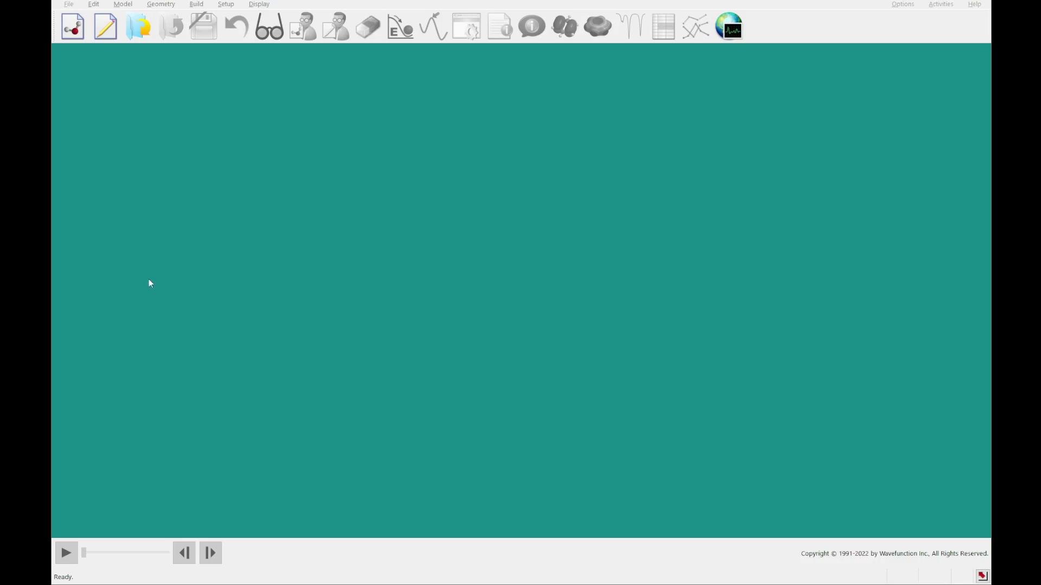
Start a new 3D molecule and build a three-carbon chain of sp³ carbons.
click(73, 26)
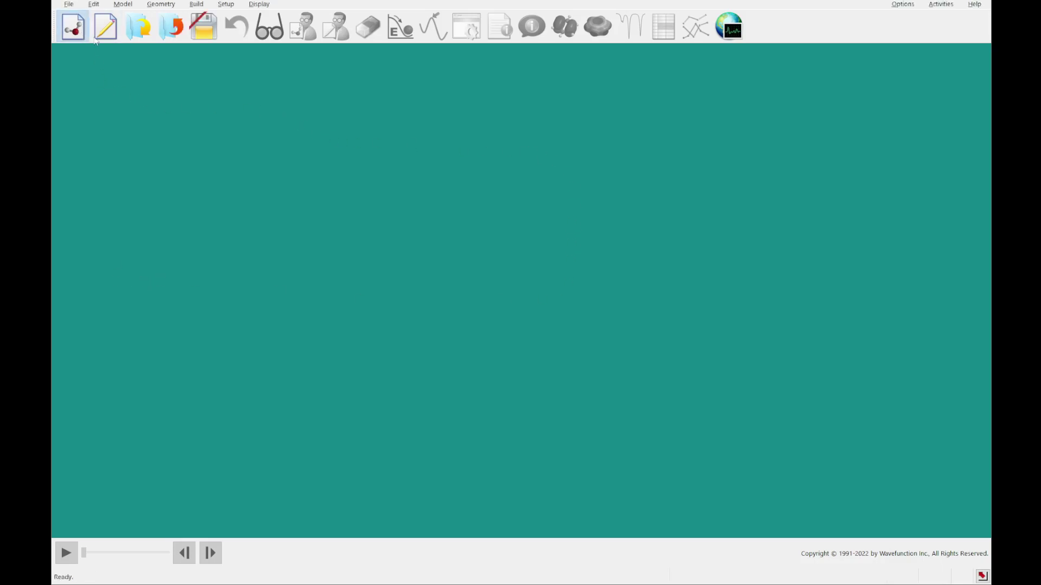
click(243, 208)
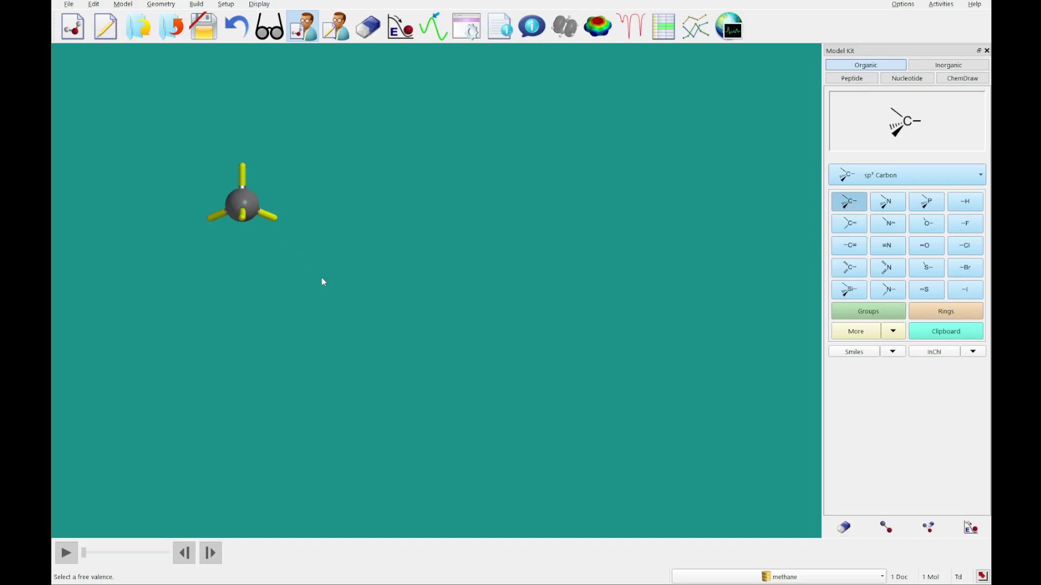
drag(271, 379, 276, 272)
click(242, 241)
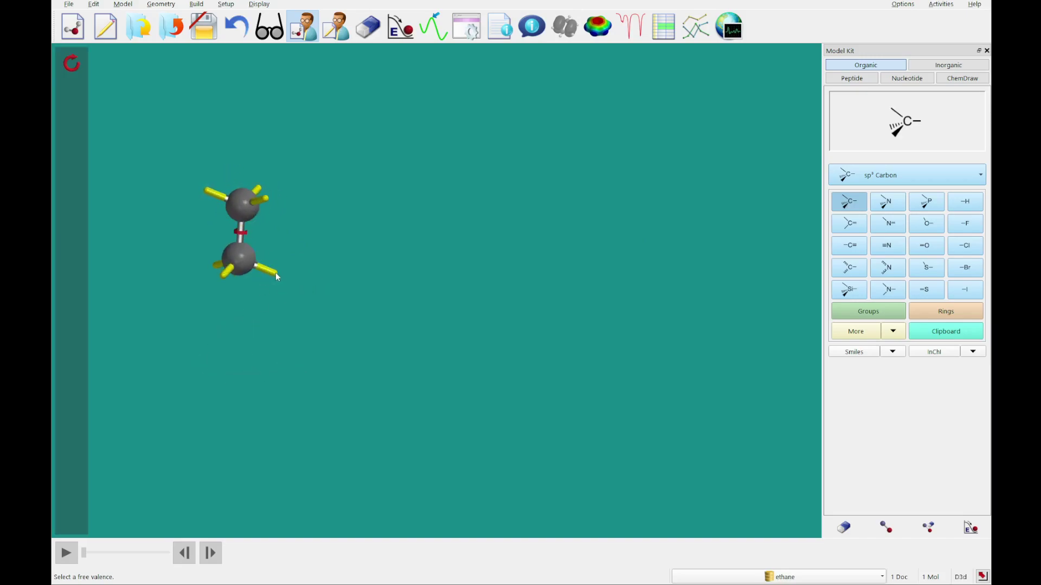
click(275, 273)
Extend the chain with two double-bonded sp² carbons, rotating the new bond so the 1-pentene ends face each other, and leave building mode.
click(849, 223)
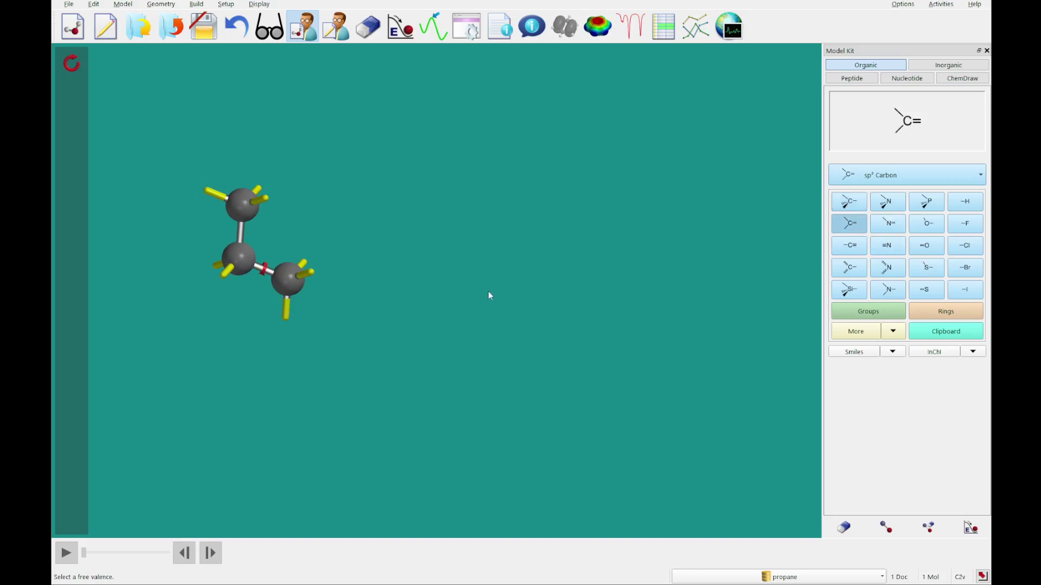
drag(488, 295, 443, 309)
click(317, 259)
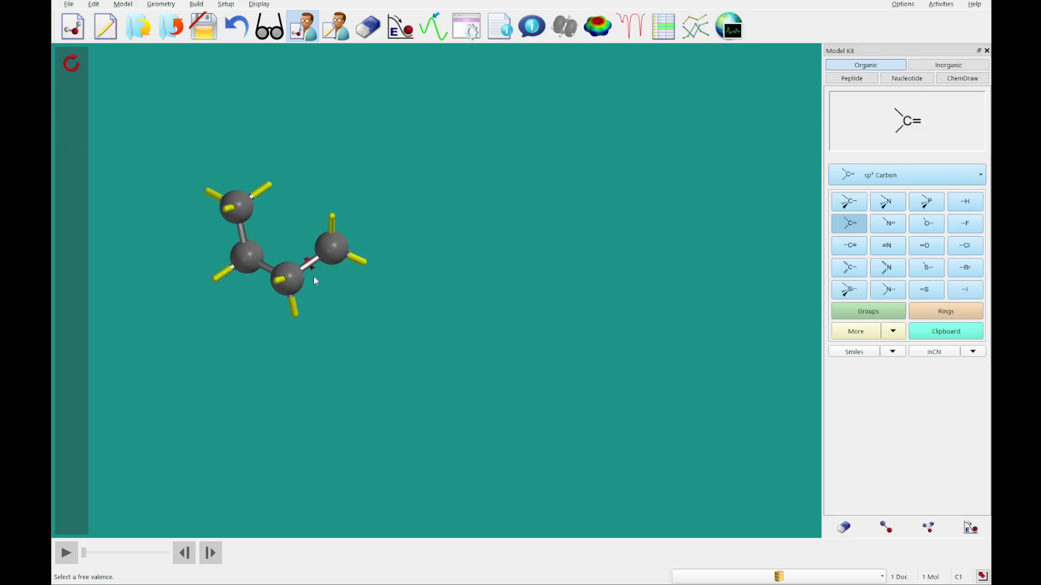
drag(311, 268, 320, 353)
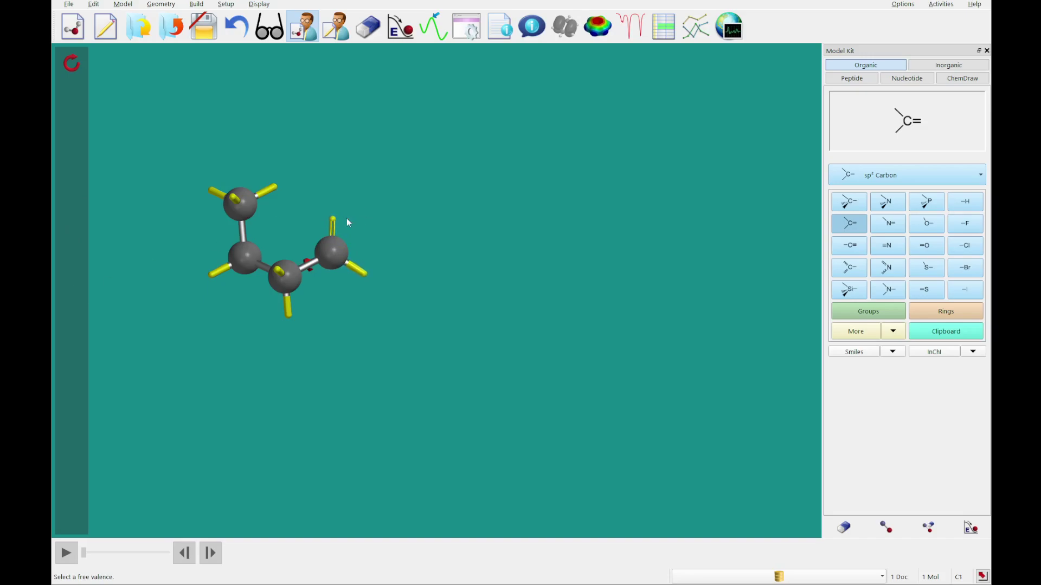
click(332, 221)
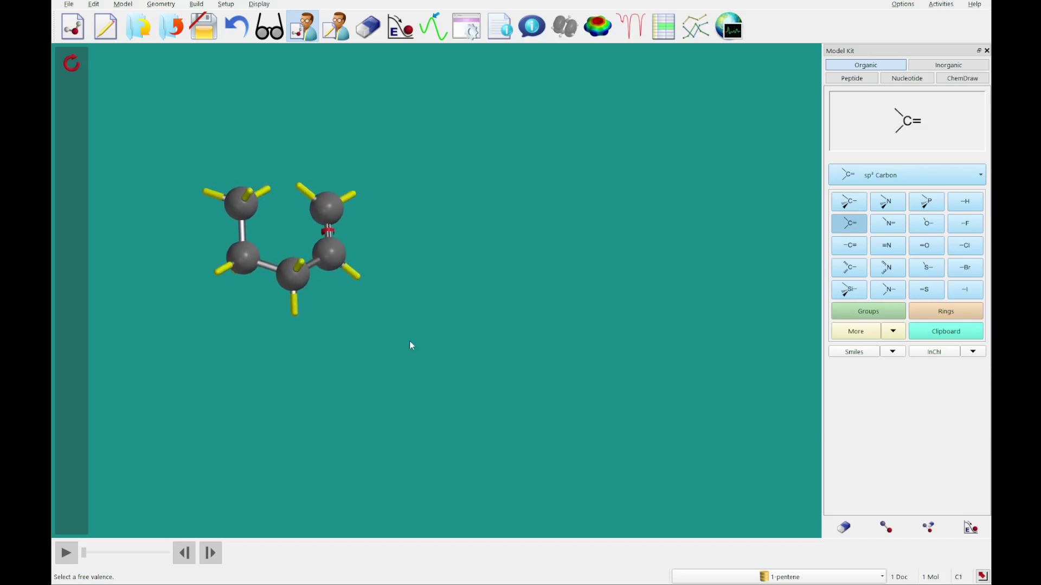
right_drag(395, 350, 469, 402)
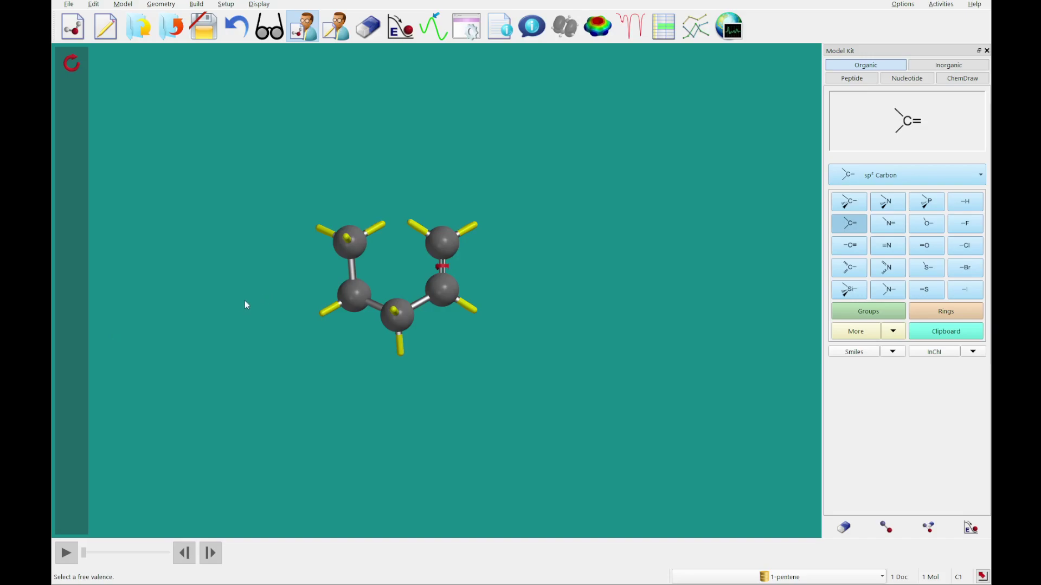
click(269, 26)
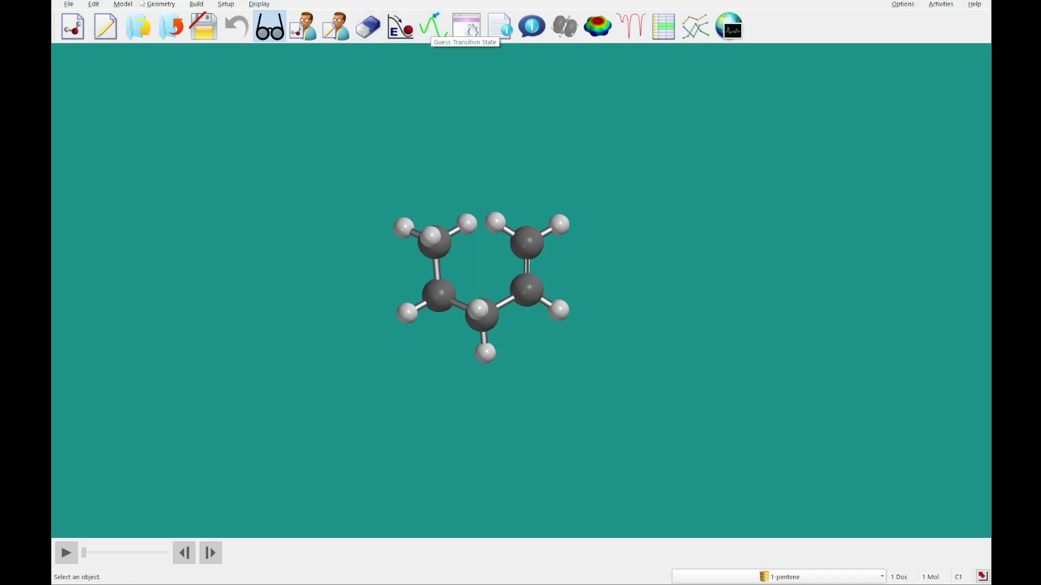
Begin a transition-state guess with arrows from the C=C bond to the adjacent C–C bond and from the next C–C bond to the methyl-end C–C bond.
click(196, 4)
click(390, 79)
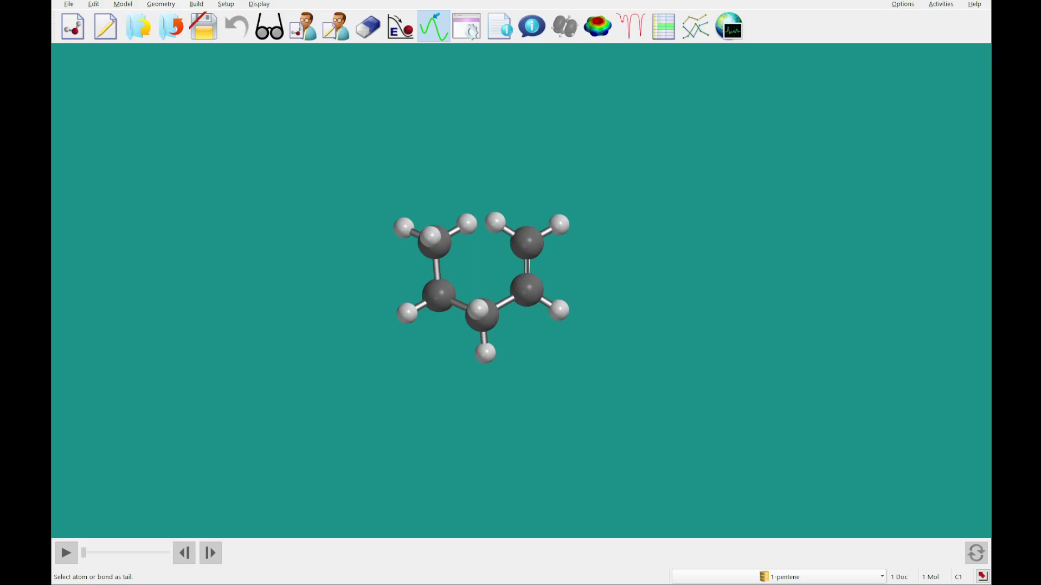
click(528, 267)
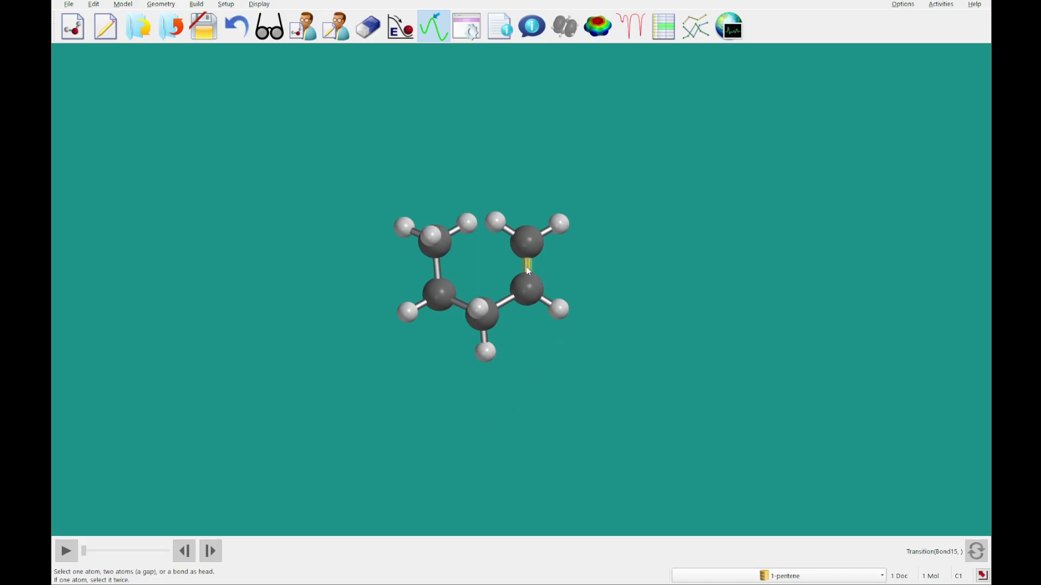
click(506, 302)
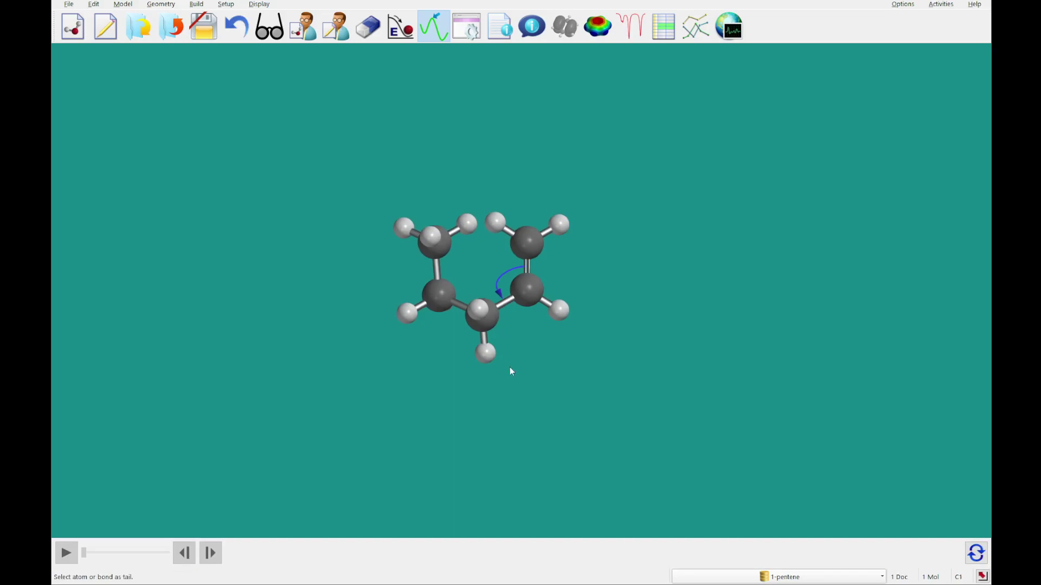
click(461, 305)
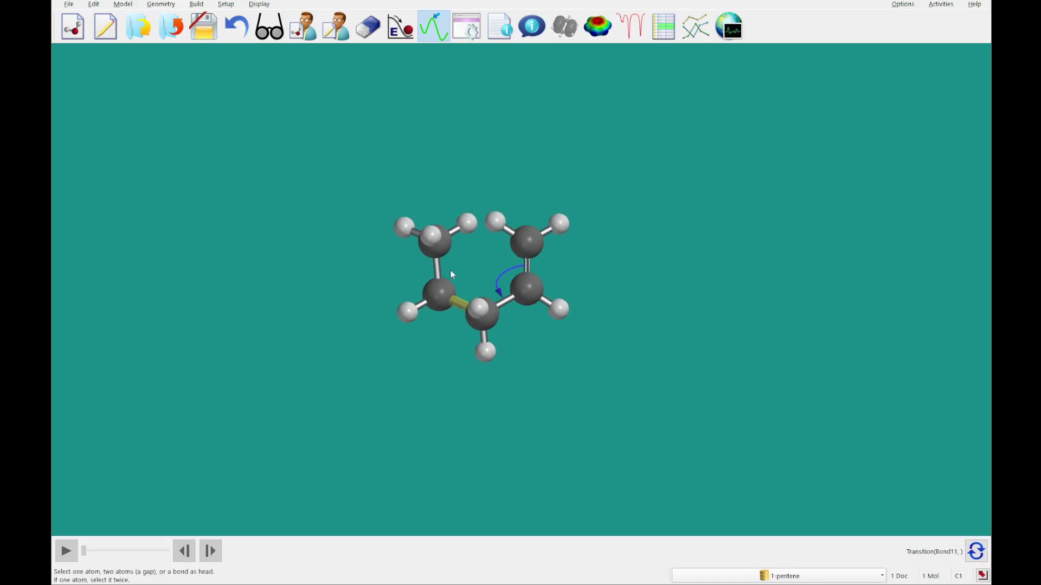
click(436, 270)
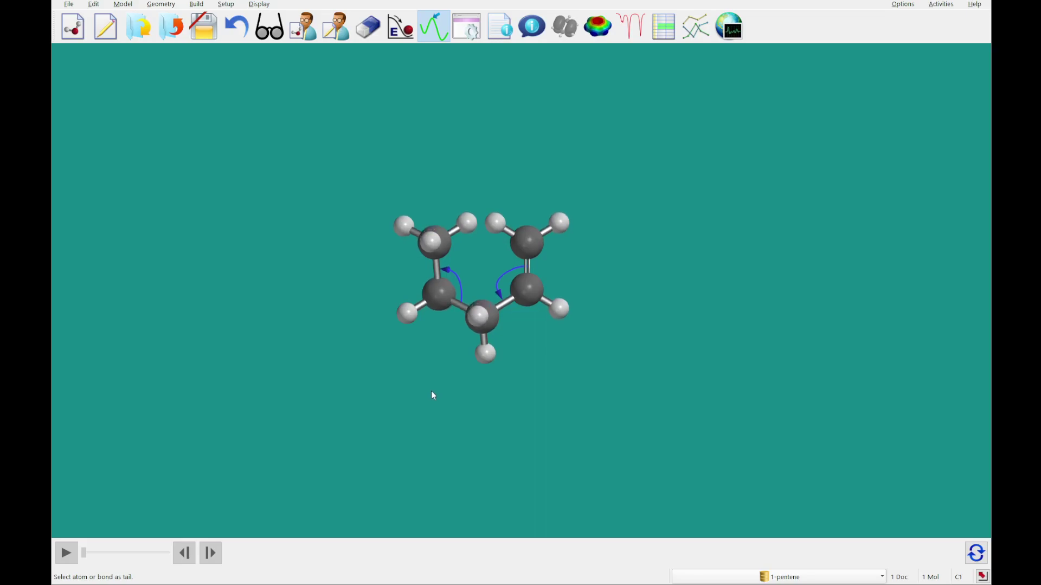
Add a reaction arrow from a methyl C–H bond to the gap between that hydrogen and the terminal alkene carbon.
click(458, 236)
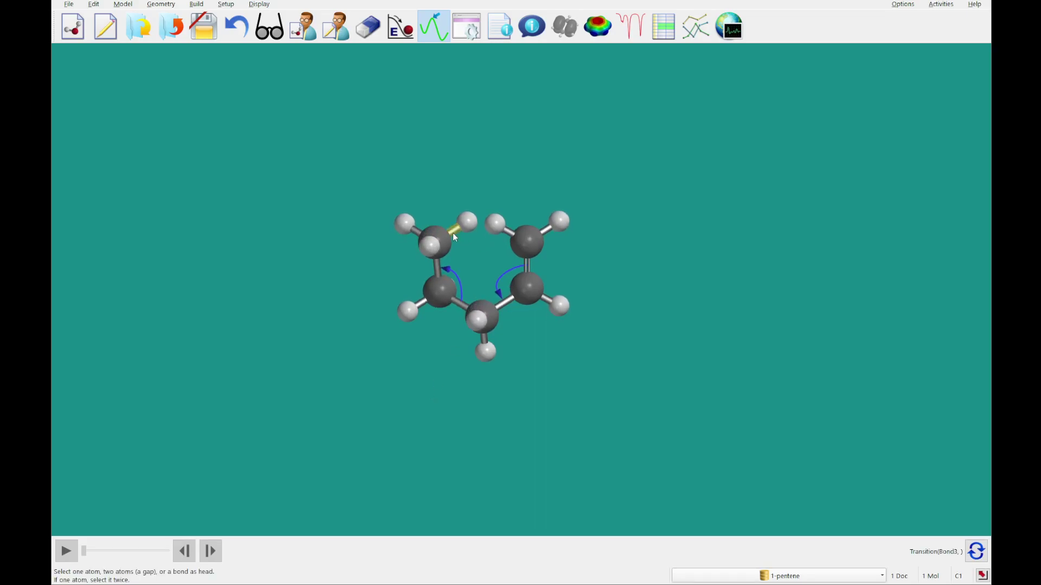
click(469, 222)
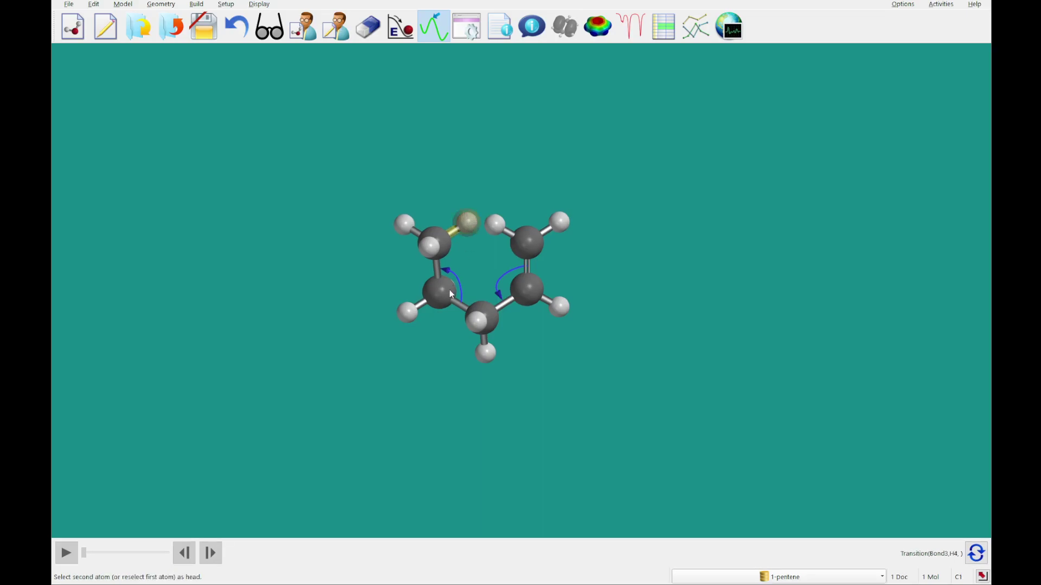
click(527, 244)
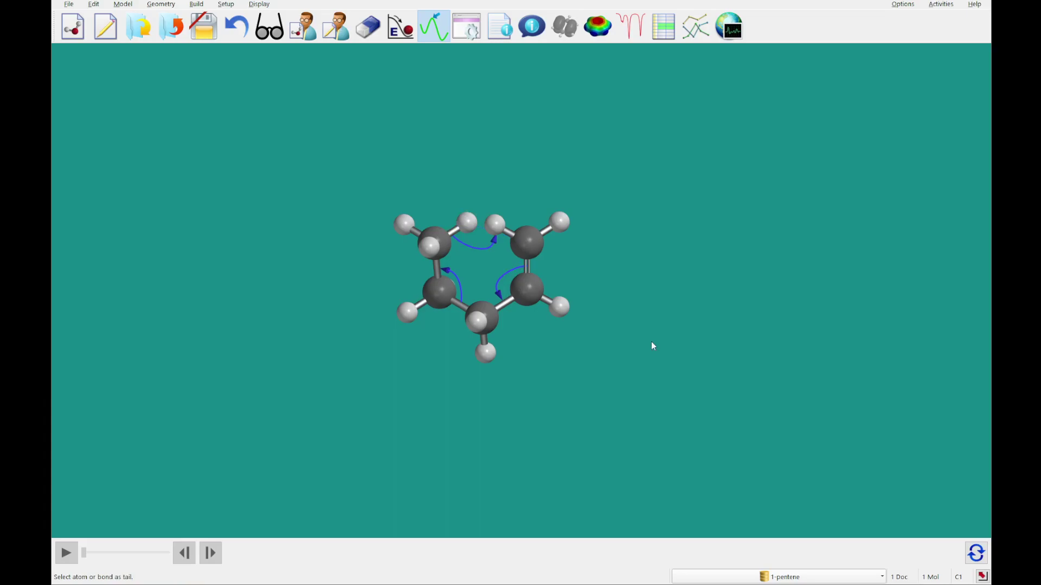
Generate the guessed transition-state geometry from the three reaction arrows and inspect the structure.
drag(654, 346, 468, 248)
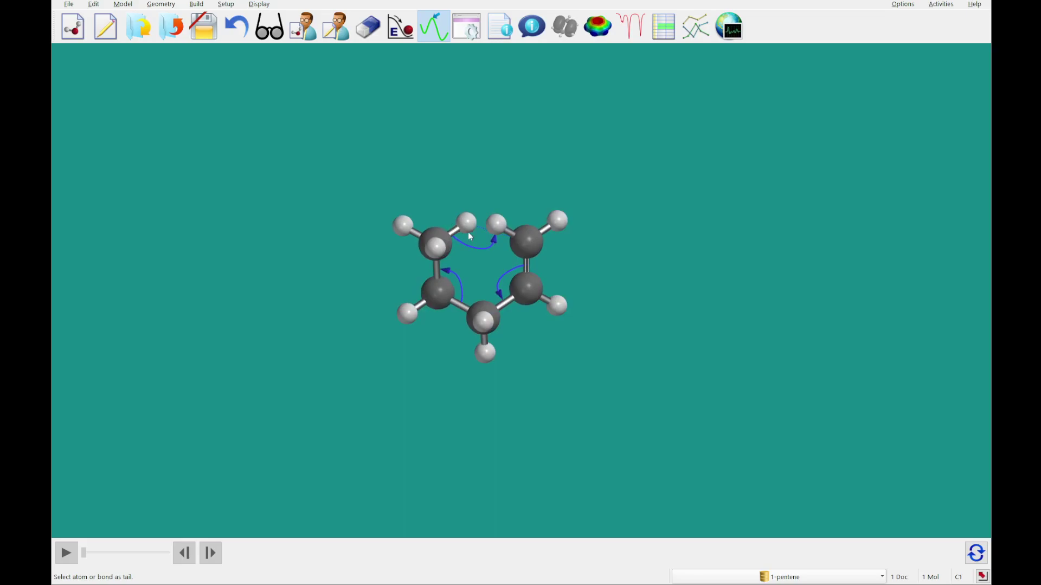
mouse_move(523, 244)
mouse_down()
mouse_move(518, 270)
mouse_move(523, 254)
mouse_move(558, 234)
mouse_move(548, 245)
mouse_move(535, 233)
mouse_up()
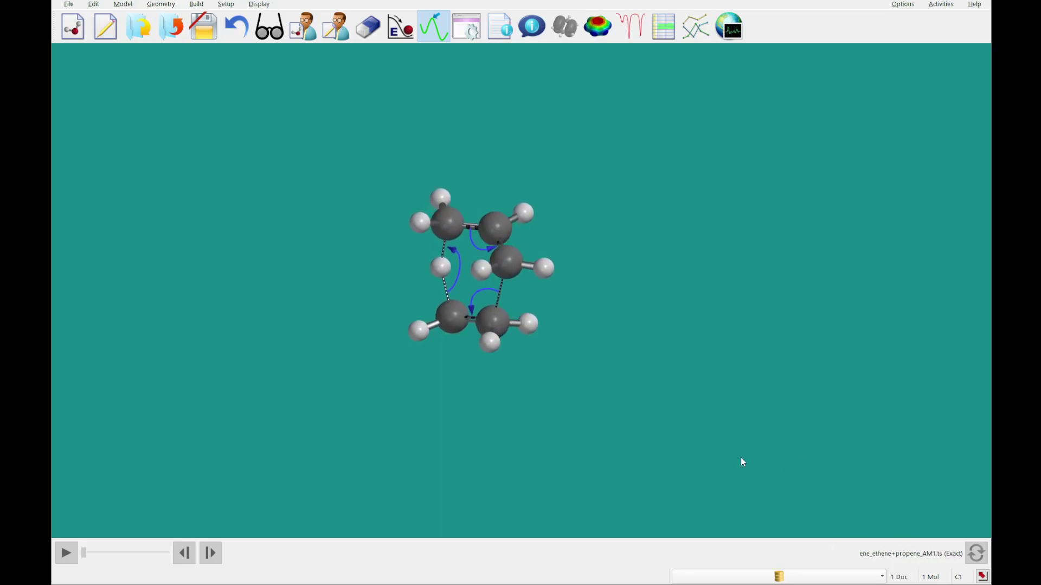
drag(743, 459, 692, 459)
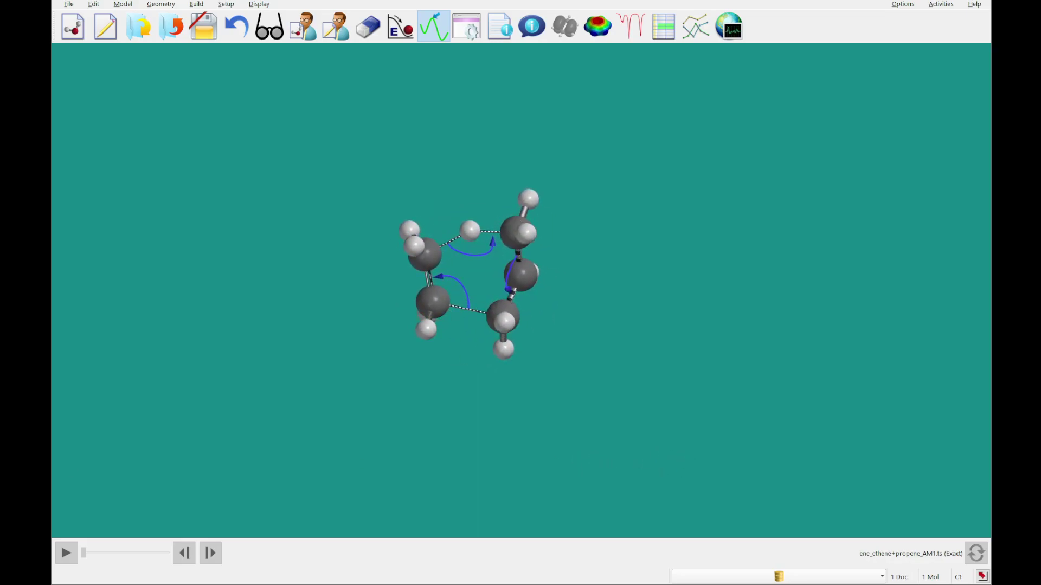
drag(410, 393, 498, 381)
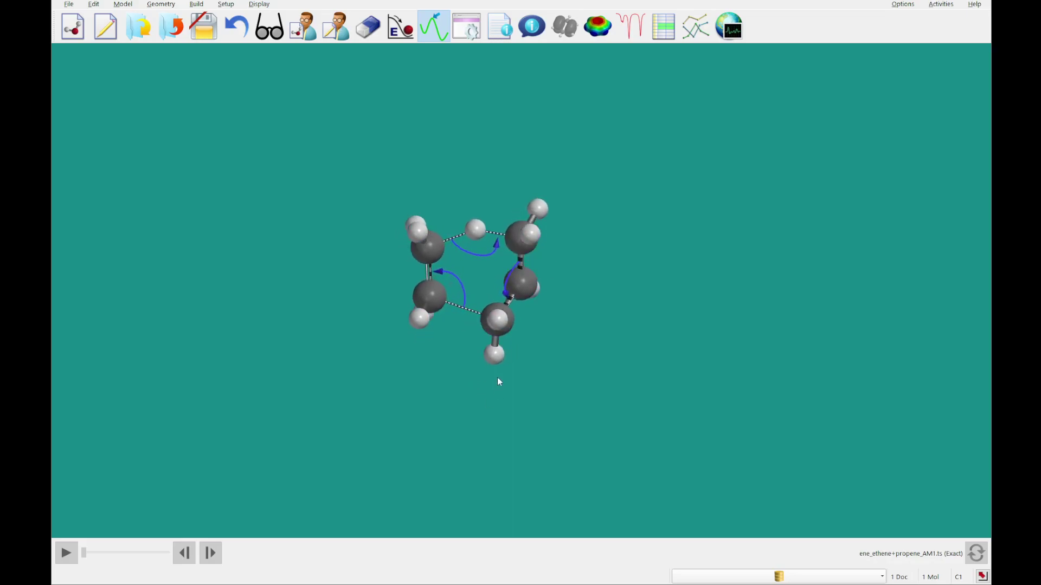
Set up a transition state geometry calculation in gas with Hartree-Fock 3-21G and IR computation.
click(469, 41)
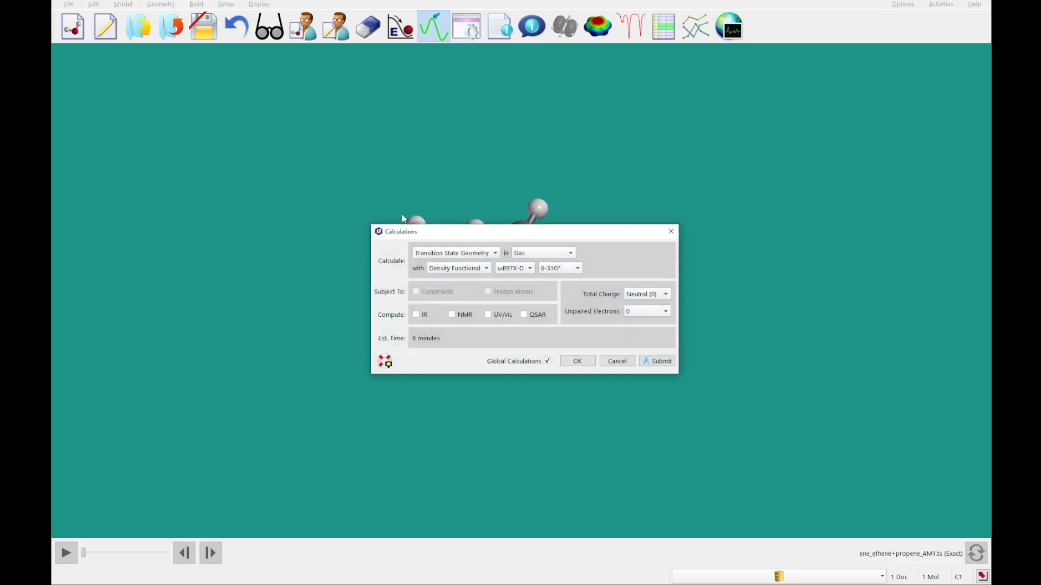
click(441, 270)
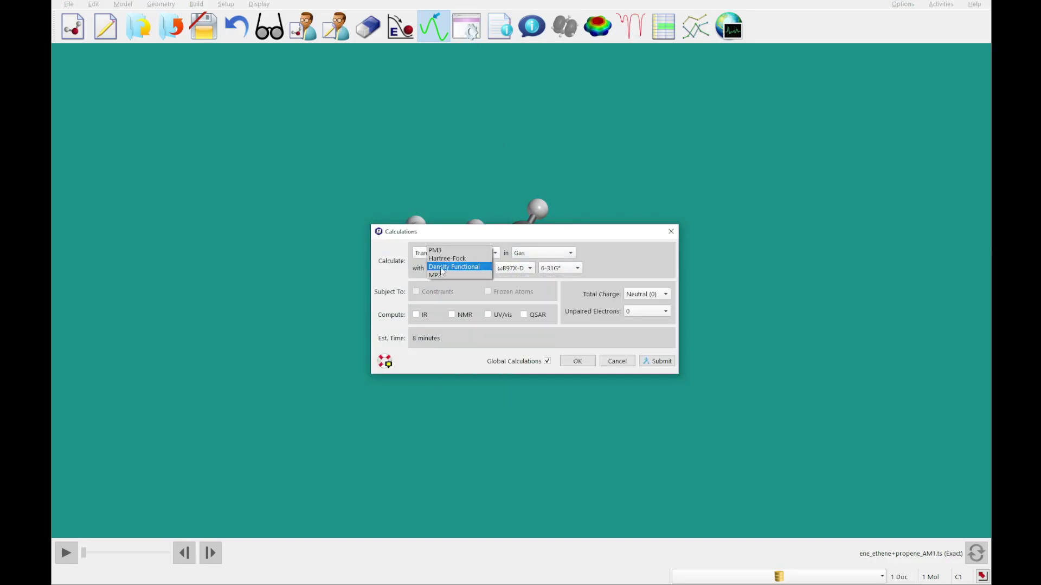
click(442, 259)
click(499, 269)
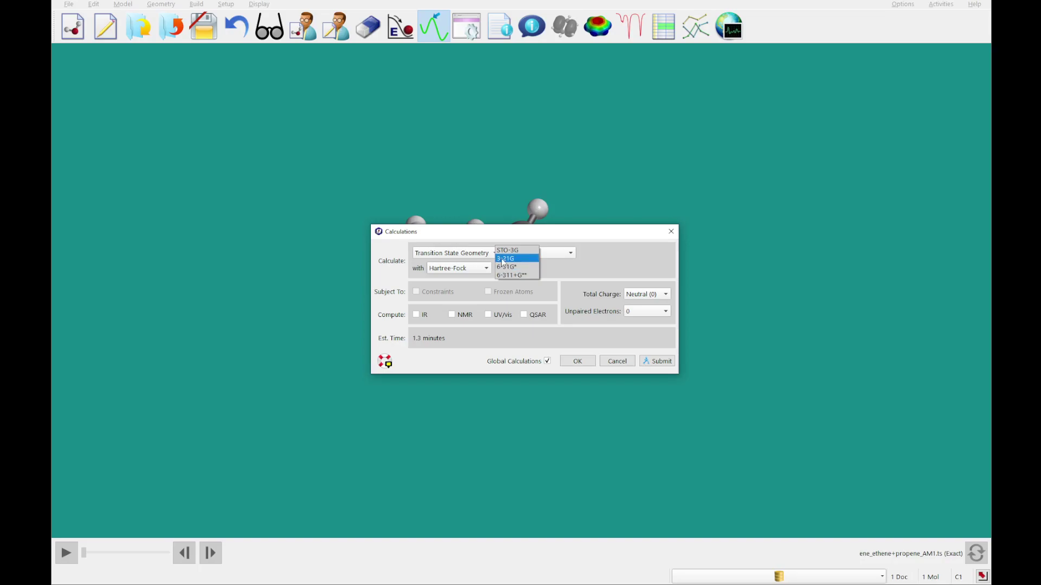
click(506, 259)
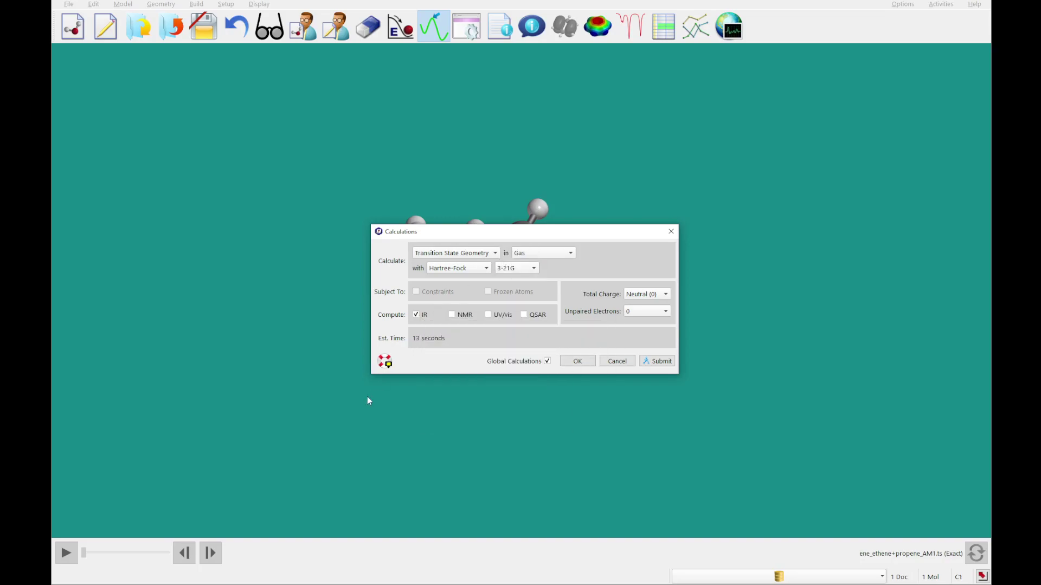
Submit the calculation, saving the file as "ene reaction 1-pentene", and dismiss the job notices.
click(661, 361)
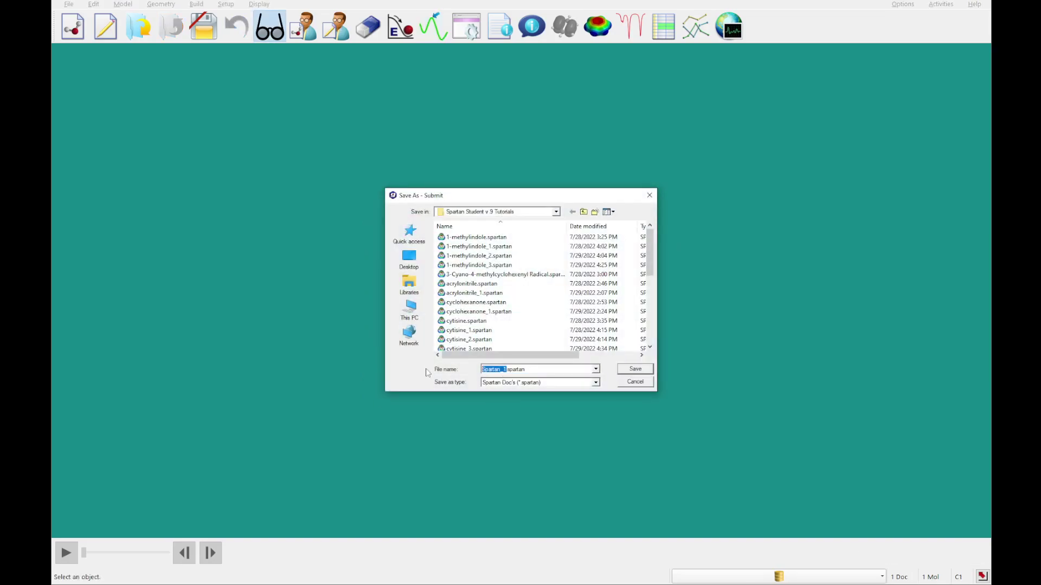
text(ene reaction 1-pentene)
key(Return)
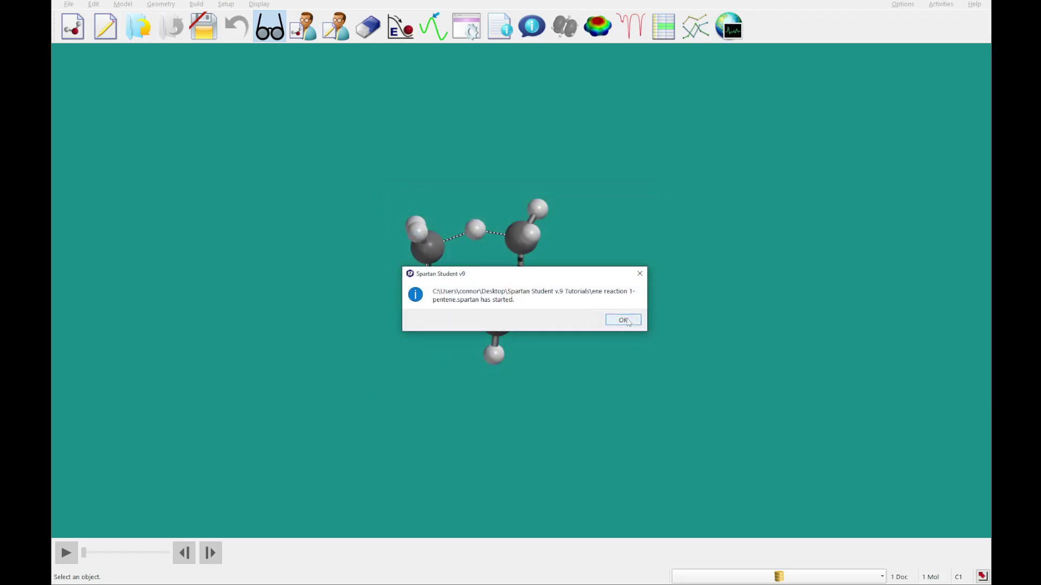
click(626, 320)
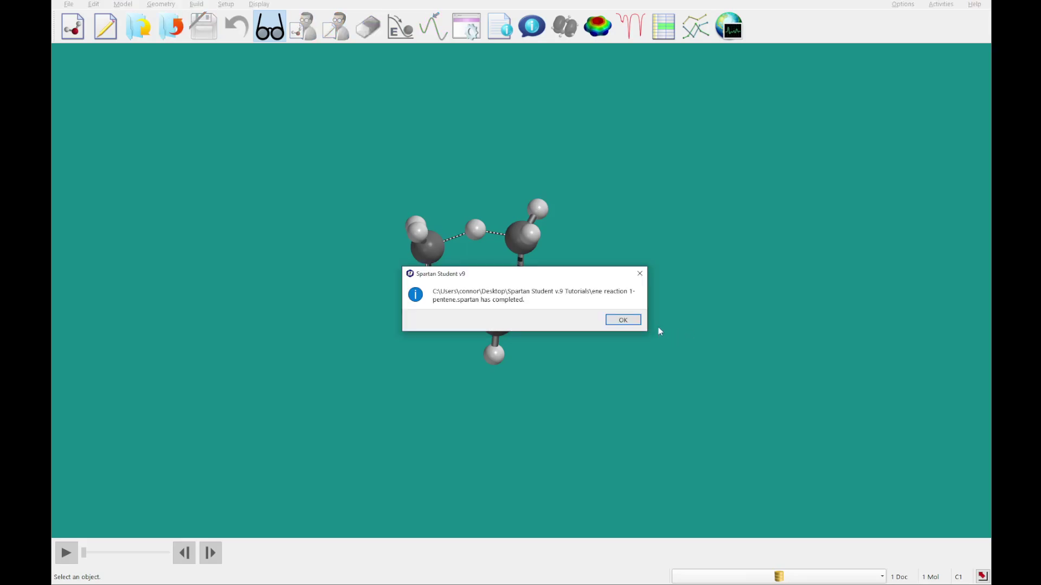
click(638, 323)
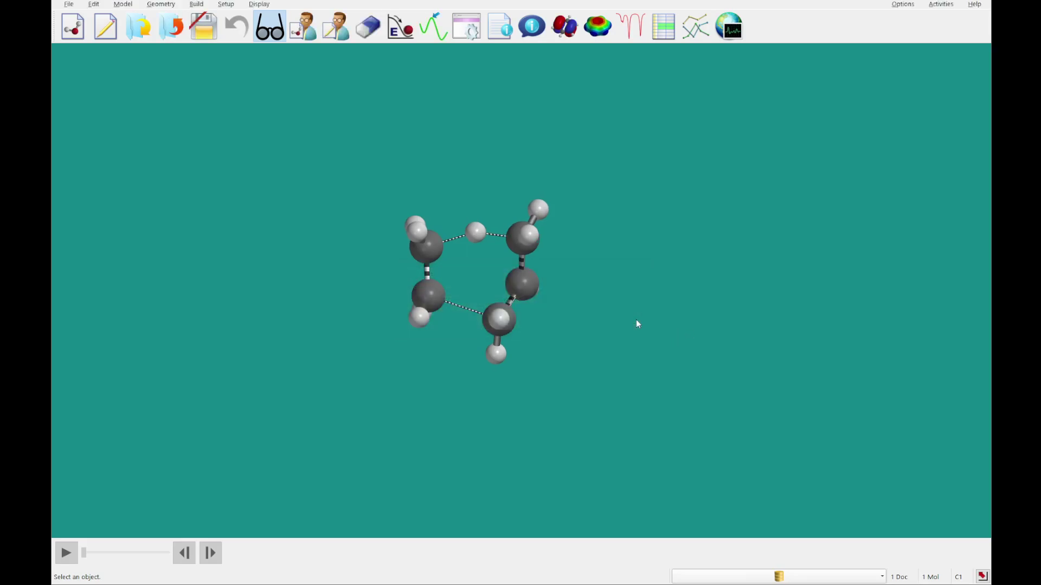
Display the calculated IR spectrum and open its table of calculated frequencies.
click(632, 28)
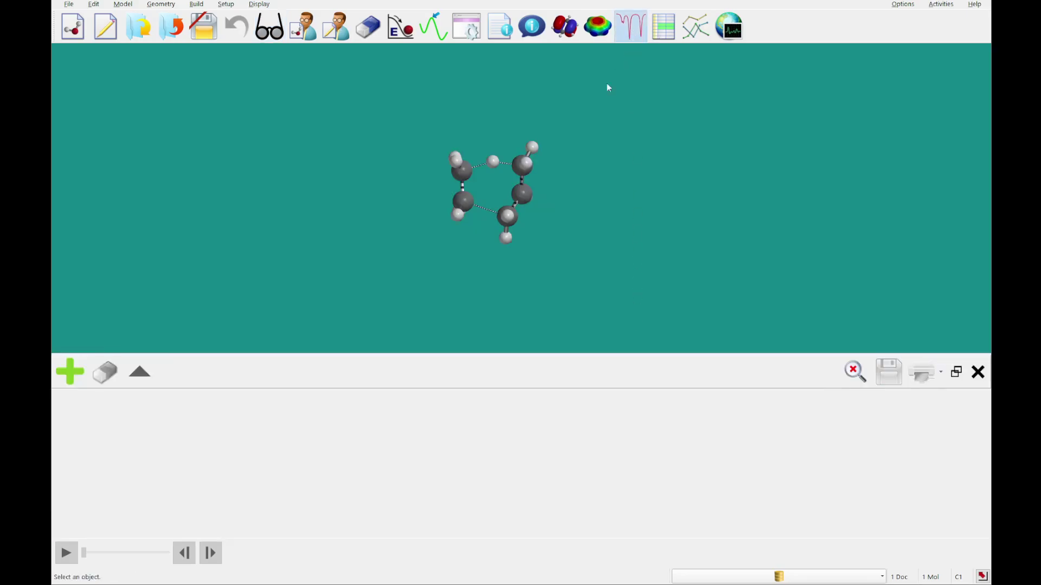
click(67, 376)
click(453, 344)
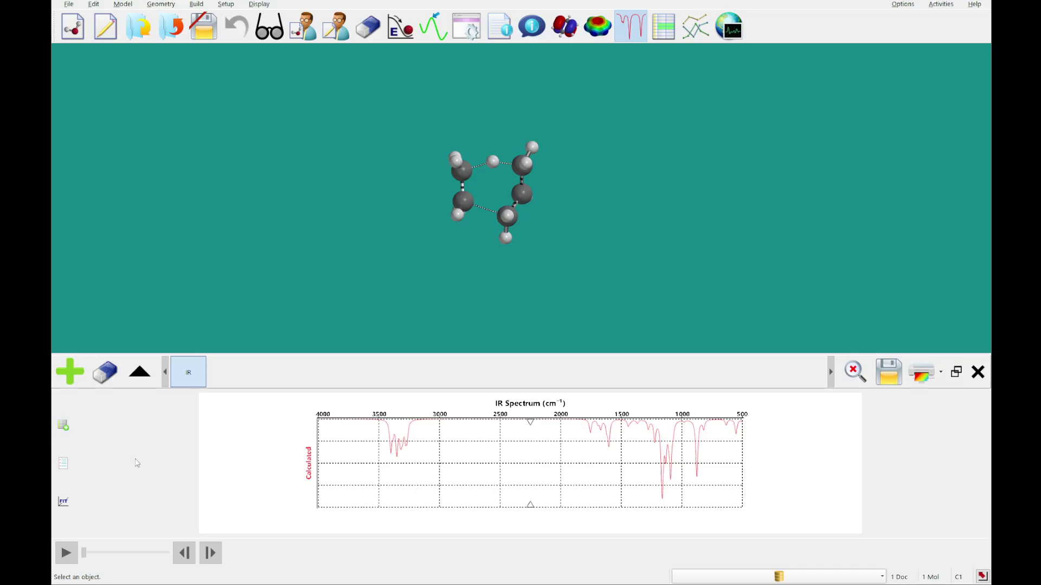
click(64, 425)
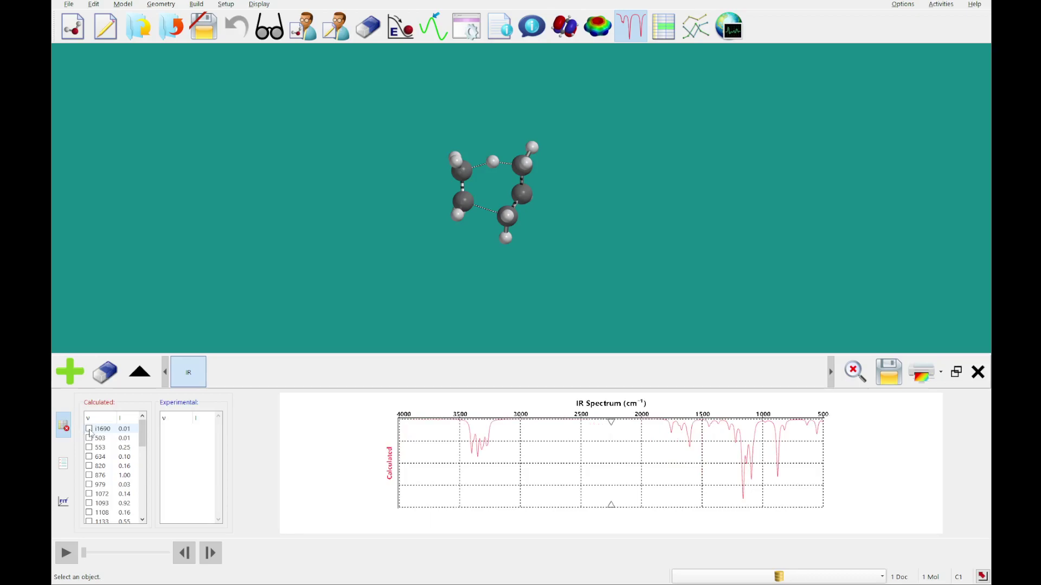
Animate the i1690 imaginary frequency and make a list of structures along that motion with an amplitude of 0.3 Å.
click(89, 430)
click(64, 464)
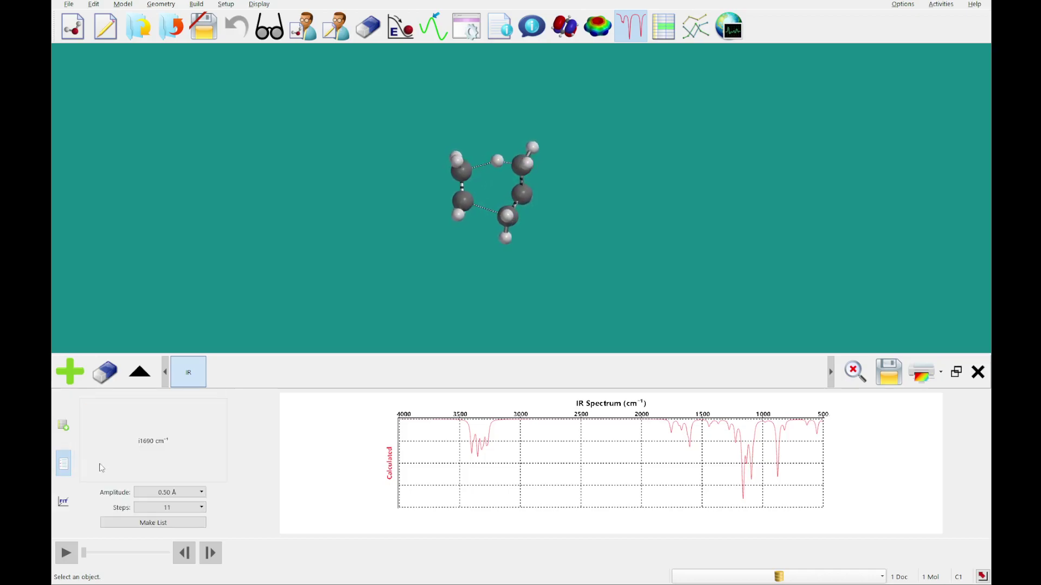
click(166, 494)
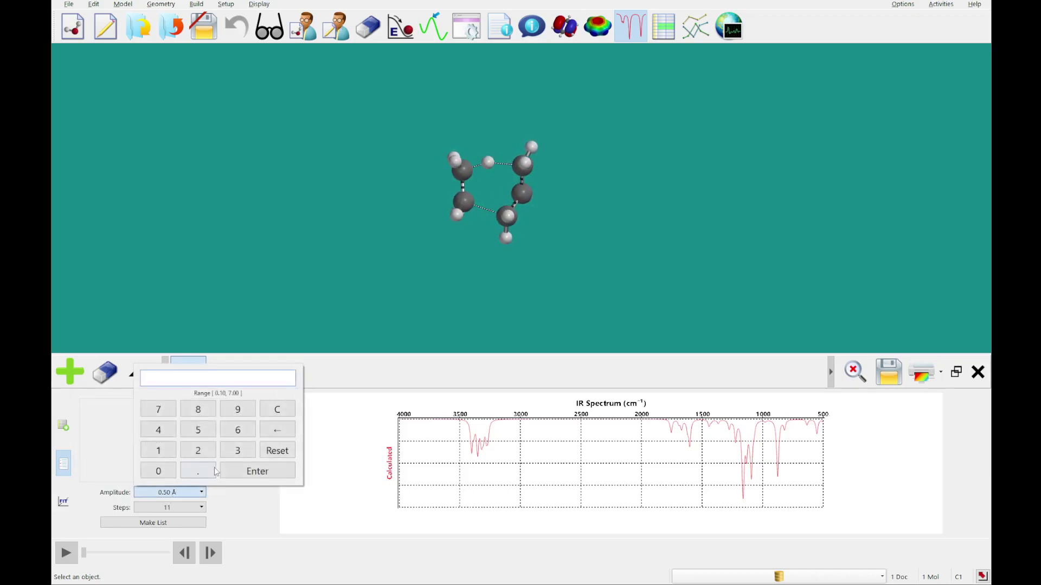
click(158, 471)
click(198, 471)
click(237, 450)
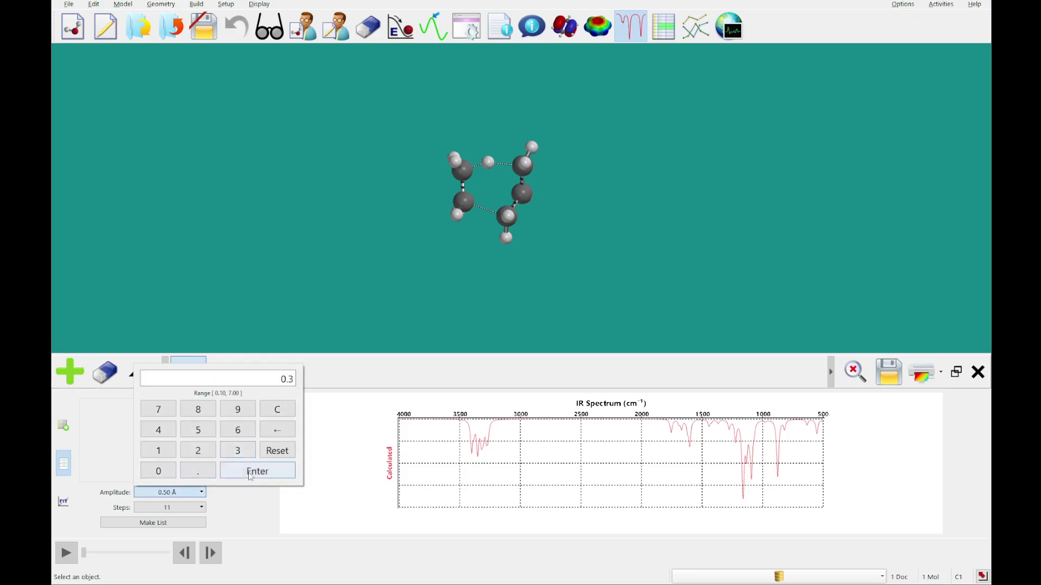
click(237, 472)
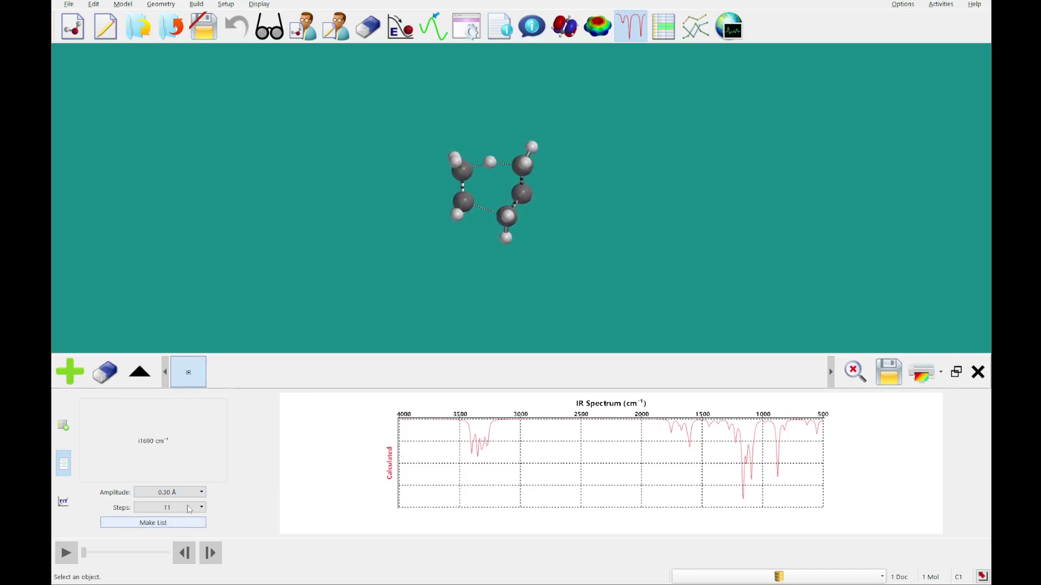
click(154, 523)
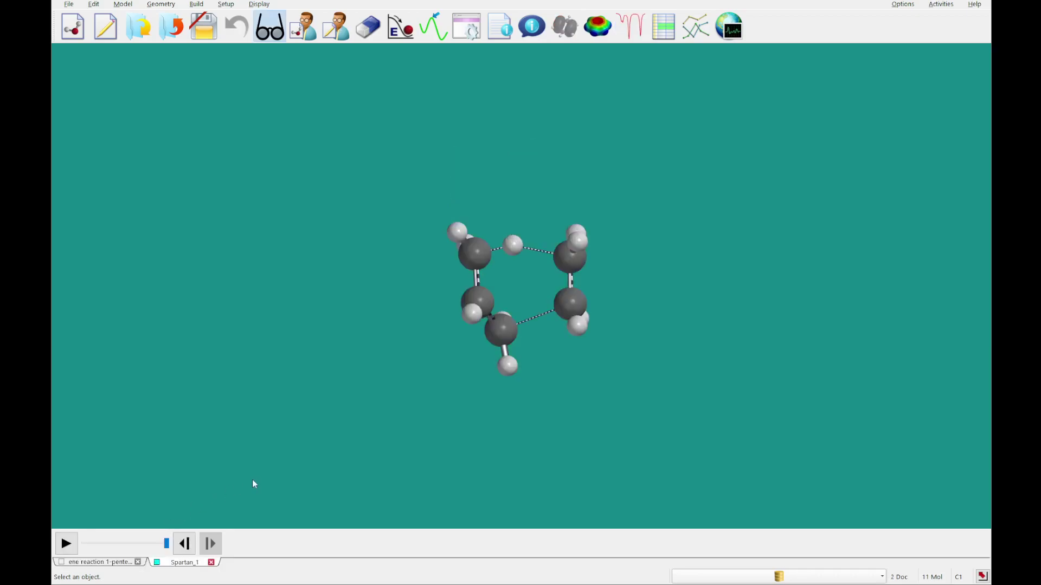
Close the original "ene reaction 1-pentene" document without saving changes and step through the frames of the new list.
click(101, 564)
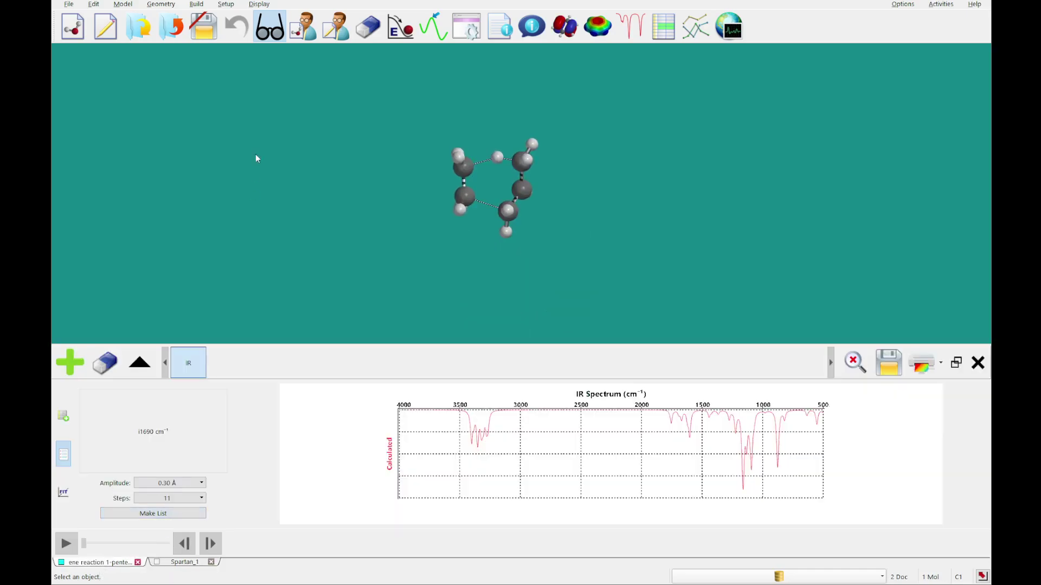
click(171, 26)
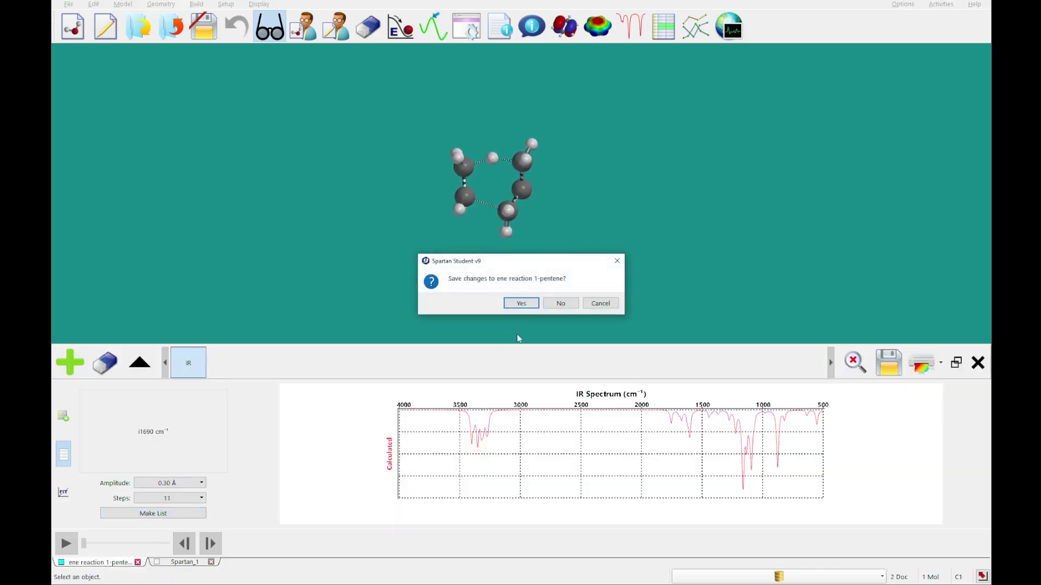
click(560, 303)
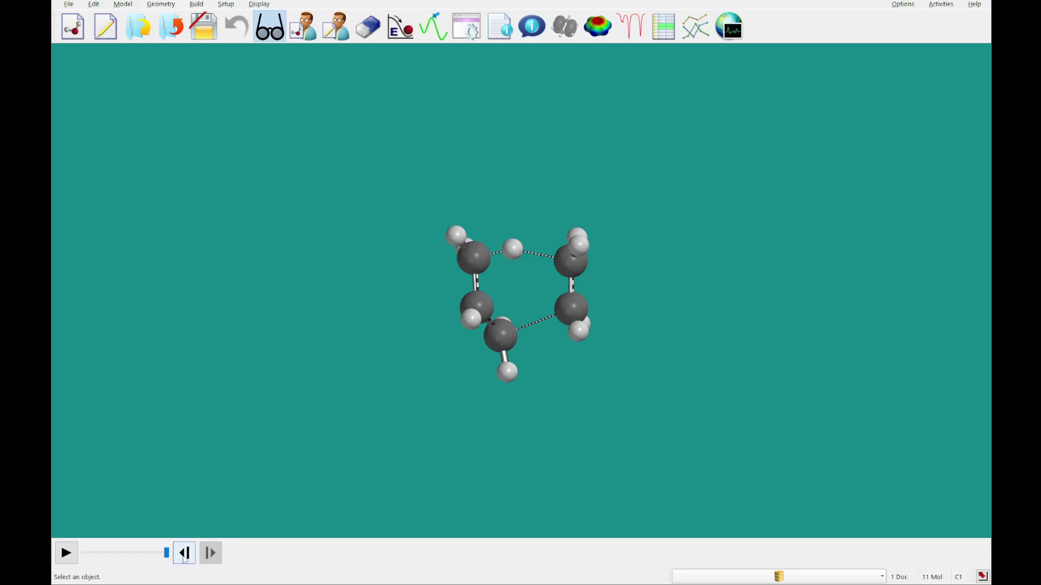
click(185, 559)
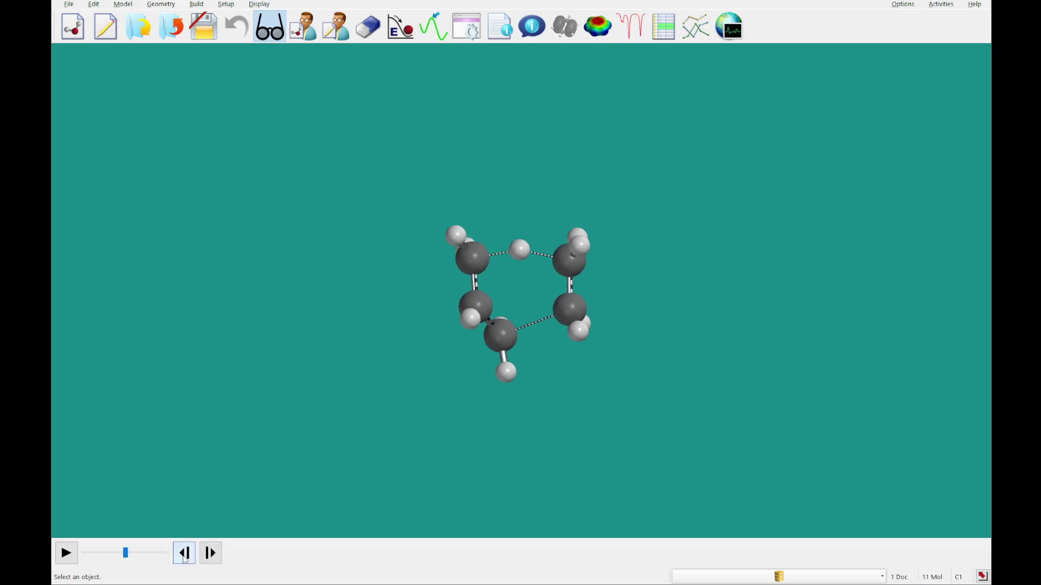
click(211, 553)
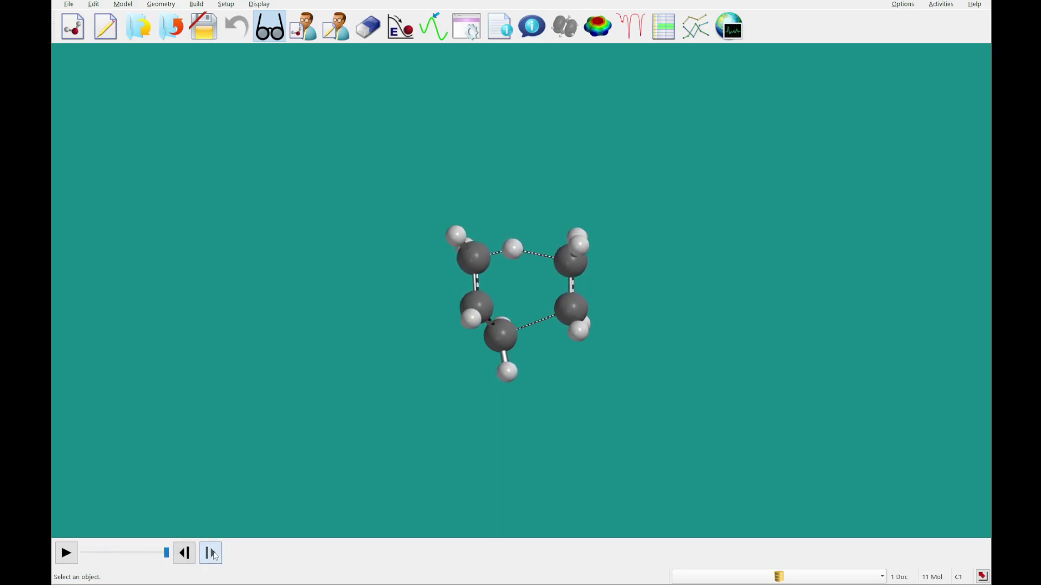
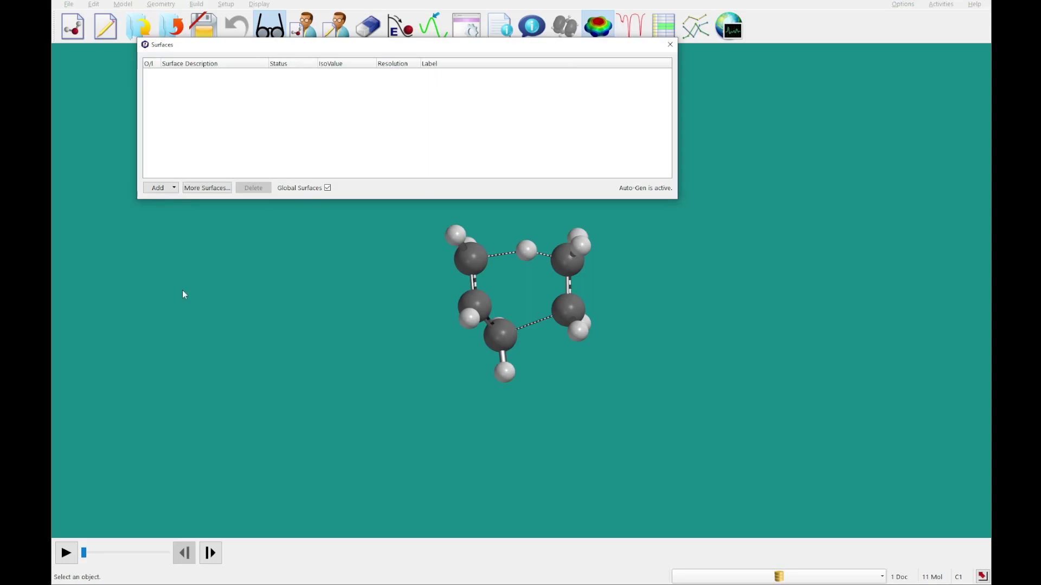
Add two density (bond) surfaces at medium resolution, one with no property and one with the potential property.
click(207, 188)
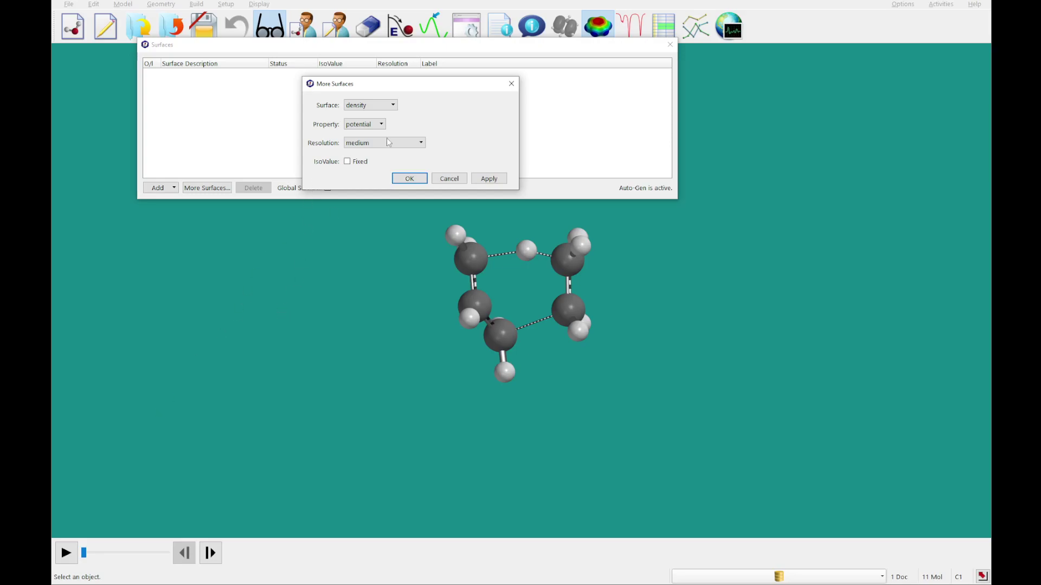
click(373, 104)
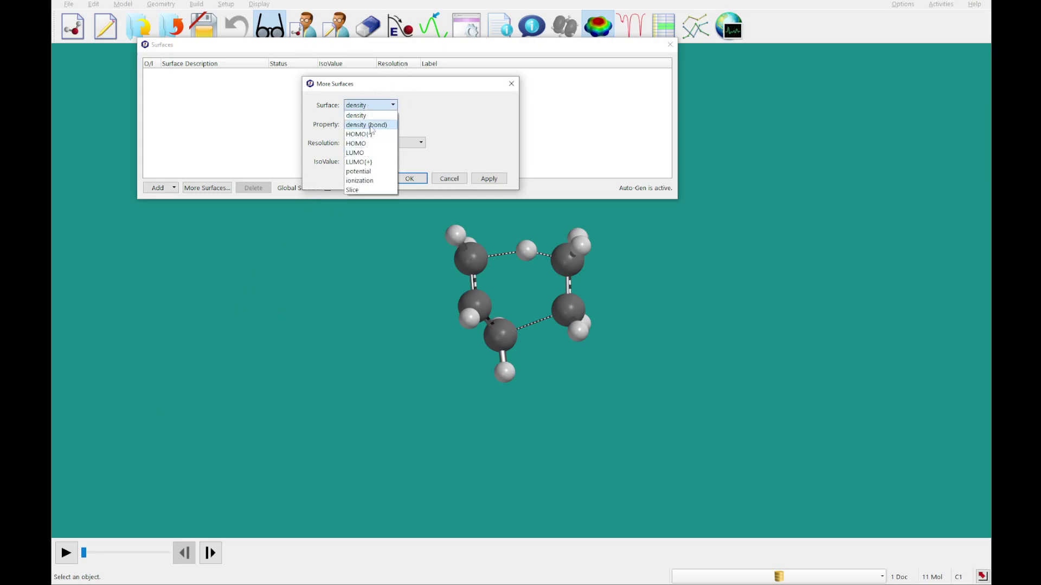
click(366, 125)
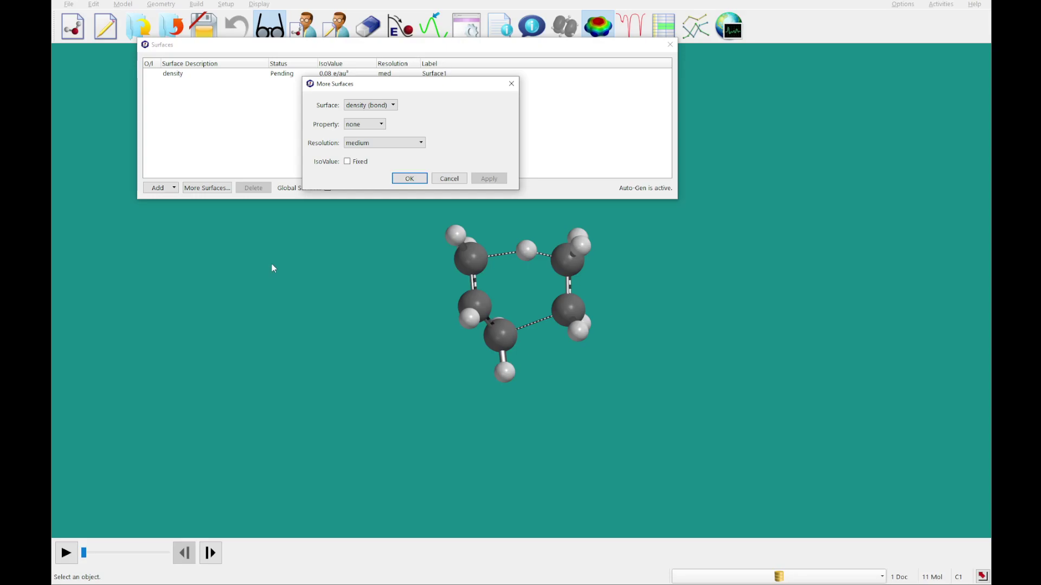
click(356, 128)
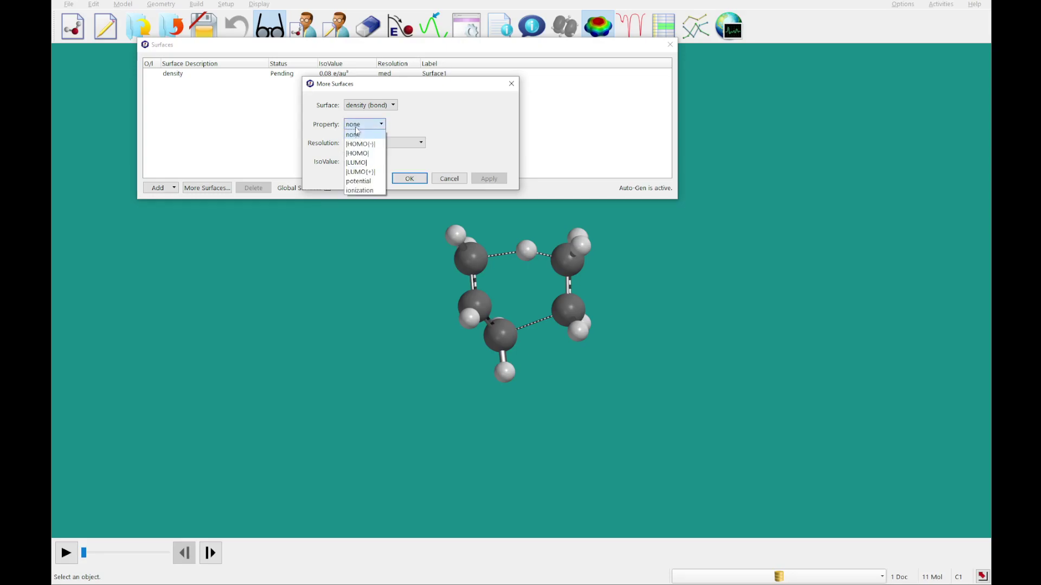
click(358, 181)
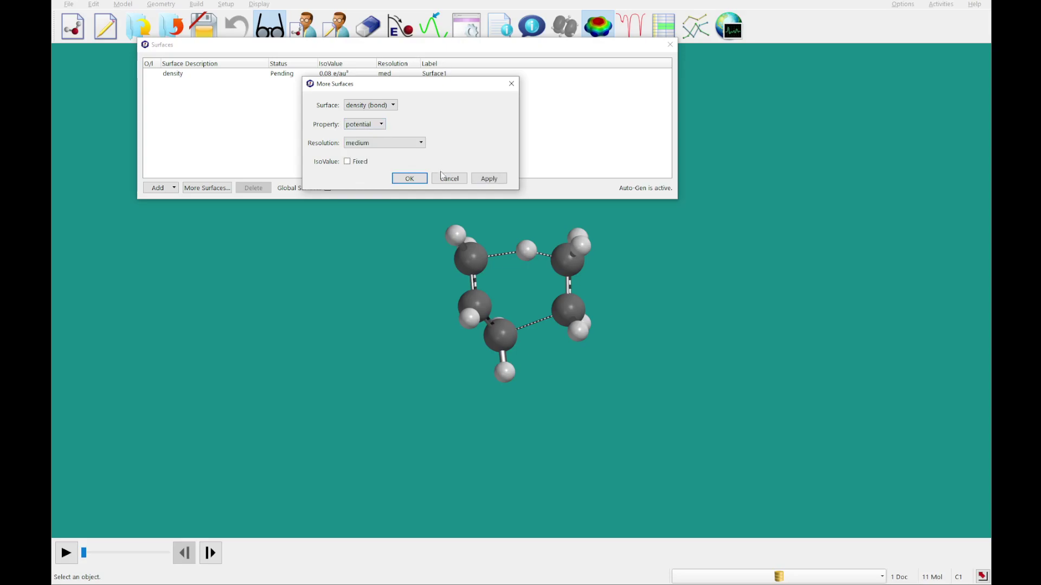
click(409, 178)
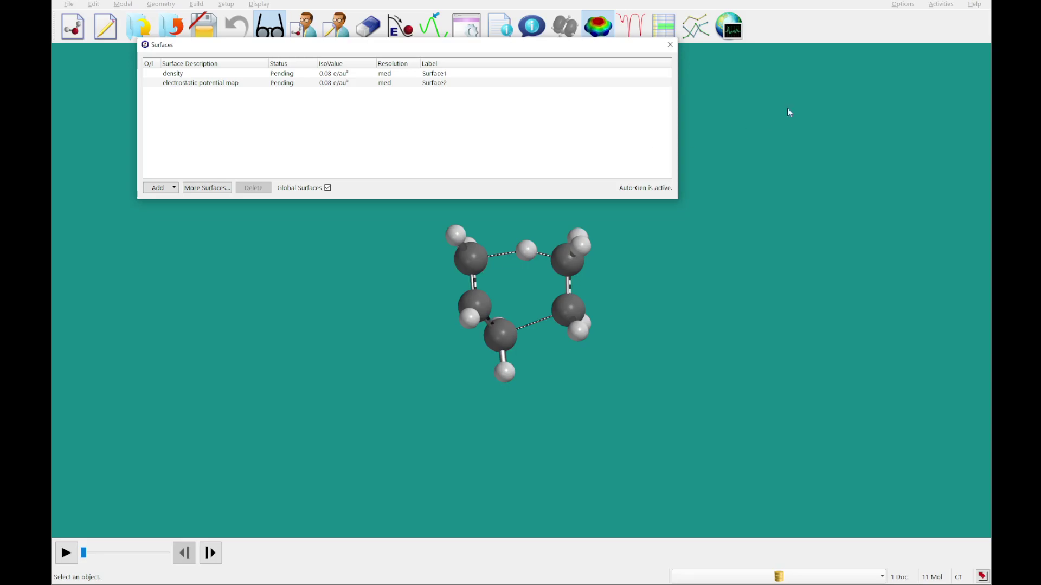
Close the surface list and submit the calculation for the sequence, saving the file as "ene reaction 1-penten sequence".
click(670, 44)
click(468, 29)
click(660, 361)
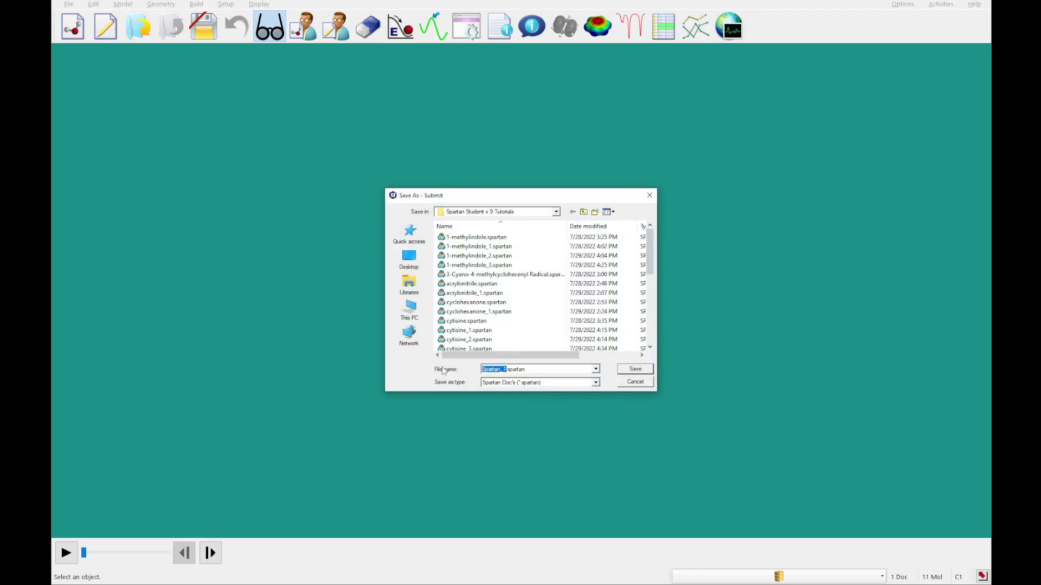
text(ene reaction)
text( 1-penten)
text(e TS)
key(Return)
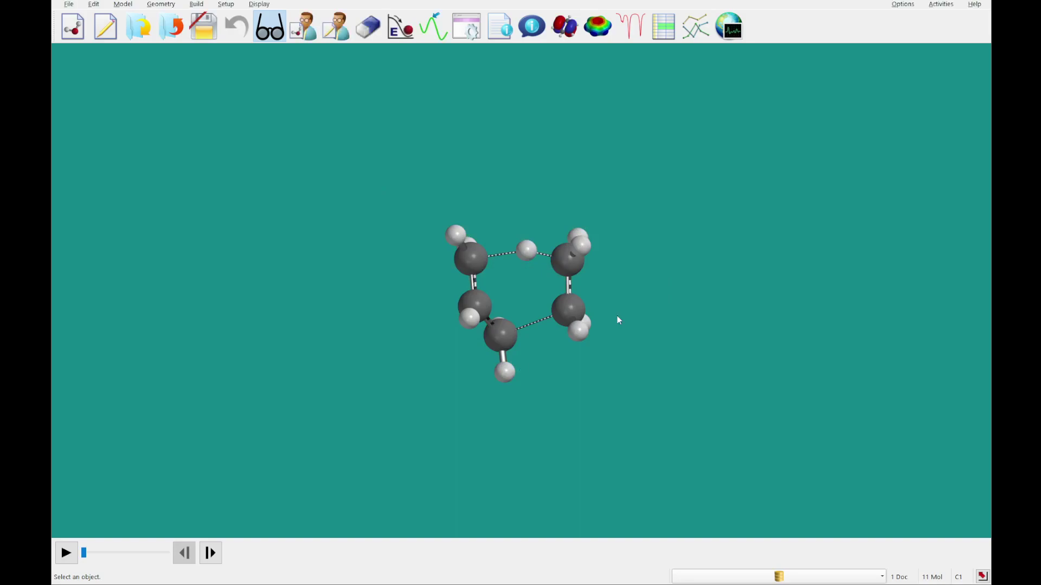
Display the calculated density surface and step through the sequence to its last frame.
click(598, 27)
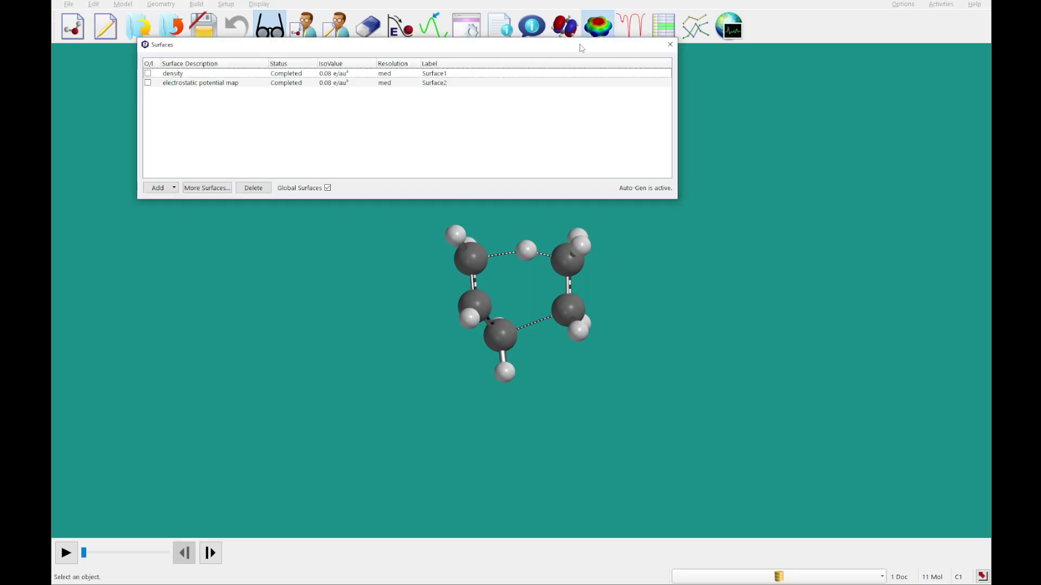
click(148, 73)
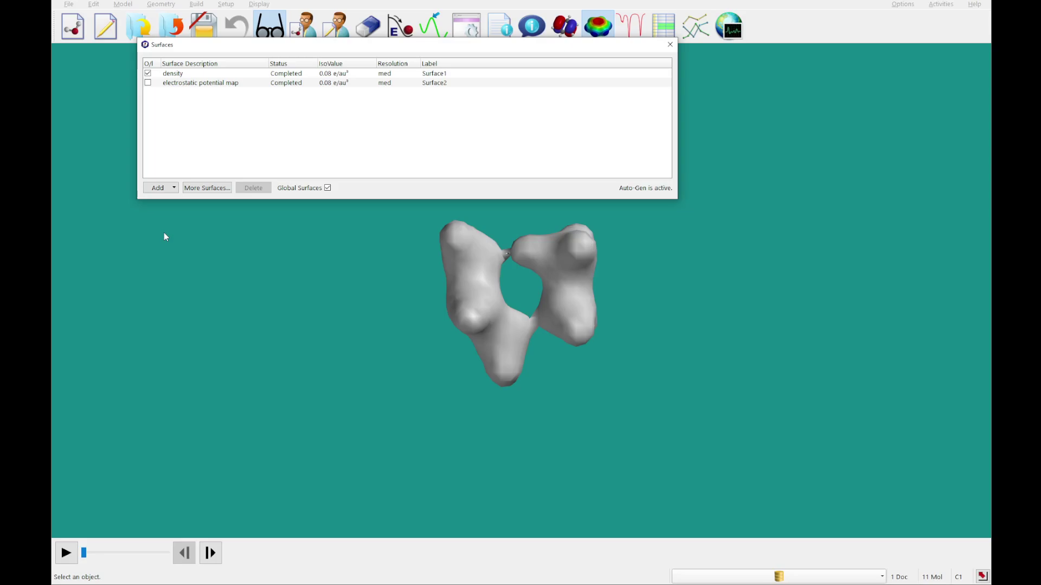
click(214, 563)
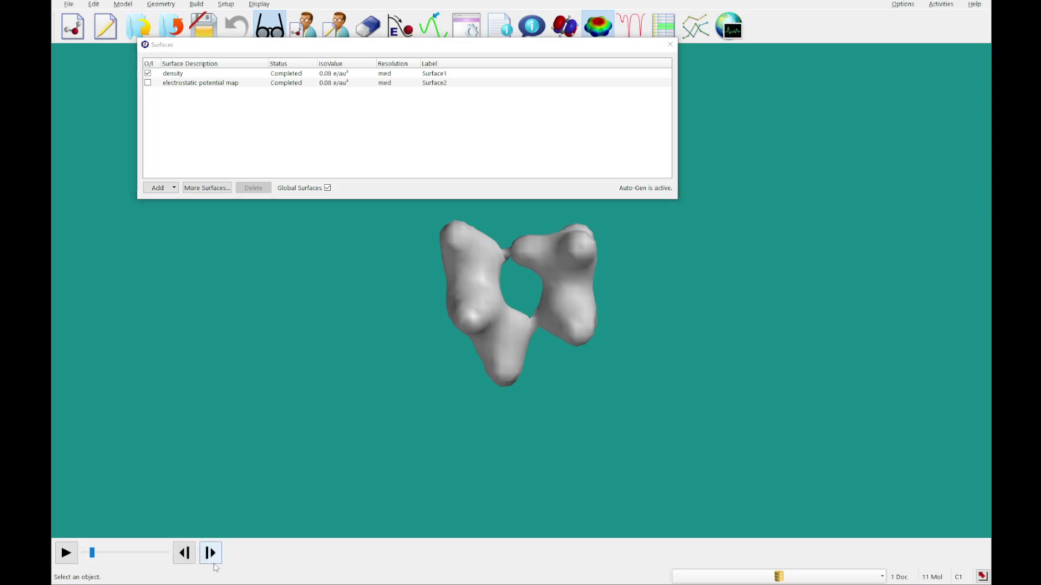
click(214, 564)
click(213, 564)
click(214, 564)
click(214, 564)
click(214, 564)
click(214, 564)
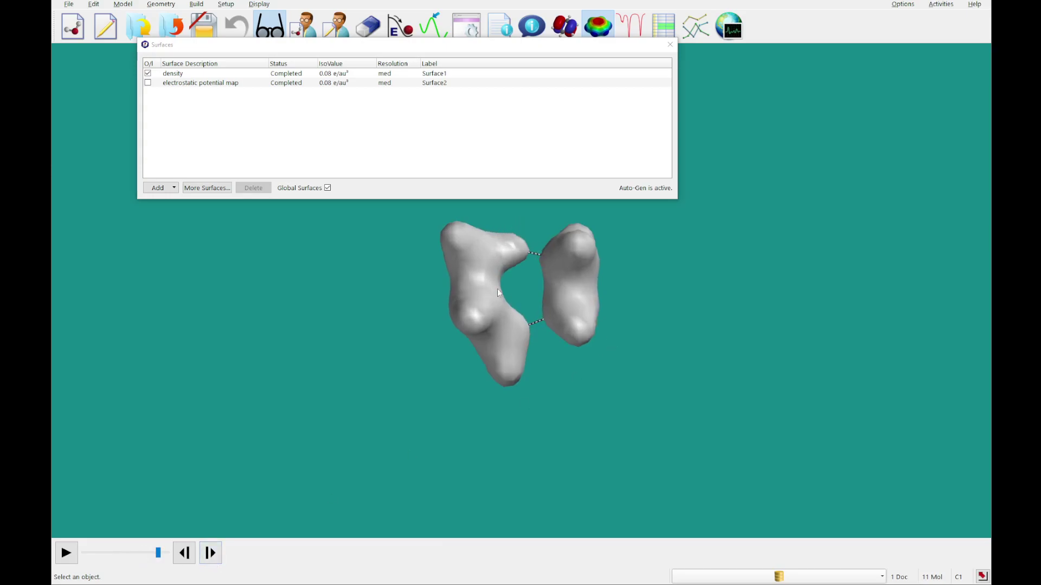
click(210, 556)
Rotate the density surface and play the sequence as an animation, stopping it near the start.
mouse_move(560, 412)
mouse_down()
mouse_move(513, 421)
mouse_move(557, 408)
mouse_up()
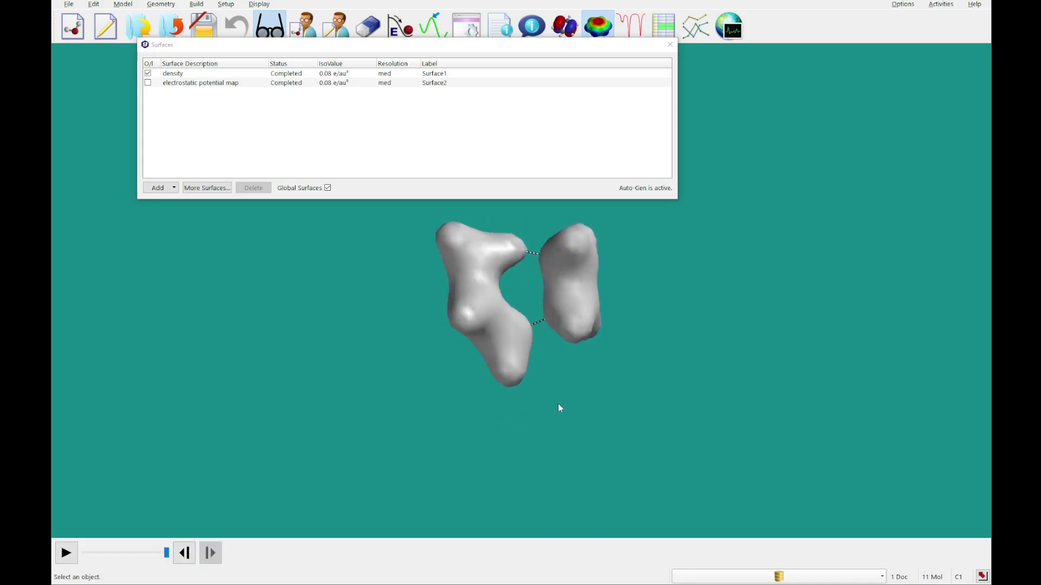
drag(562, 235, 564, 346)
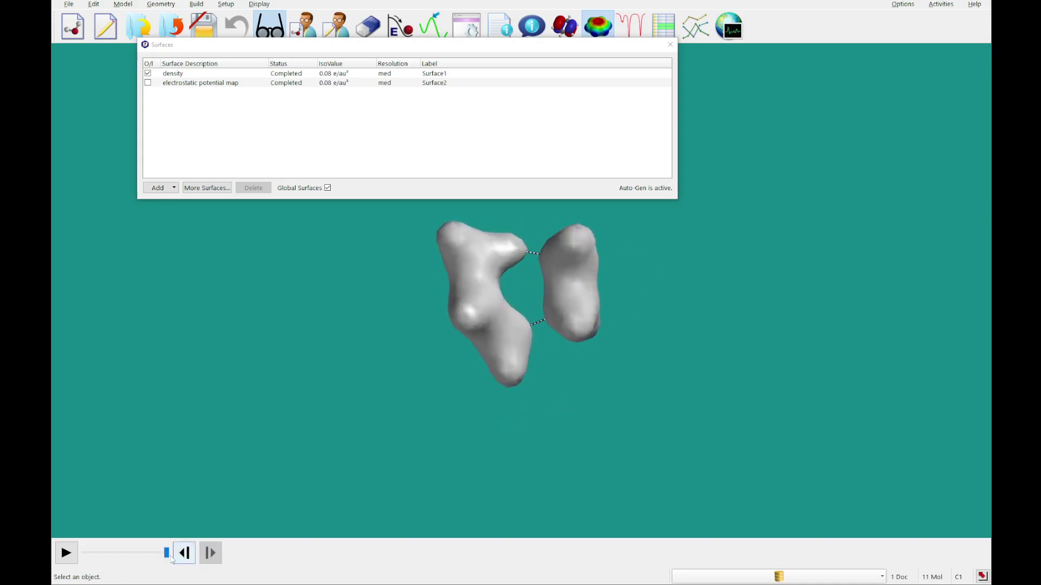
click(72, 562)
click(66, 552)
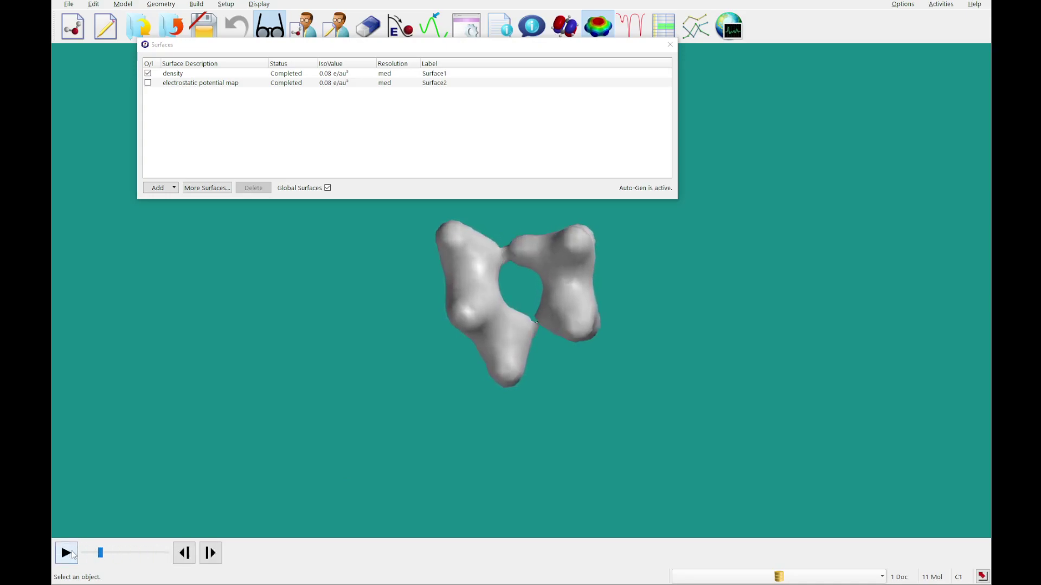
Show the electrostatic potential map instead of the density surface, return to the first frame, and reset its property range to the minimum and maximum.
click(157, 74)
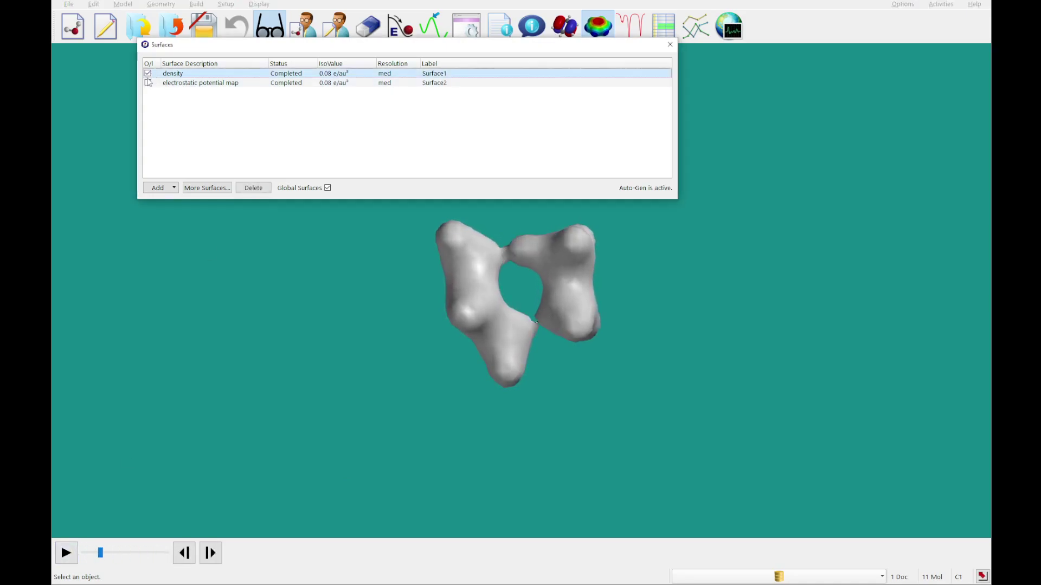
click(148, 82)
drag(100, 552, 84, 552)
right_click(516, 332)
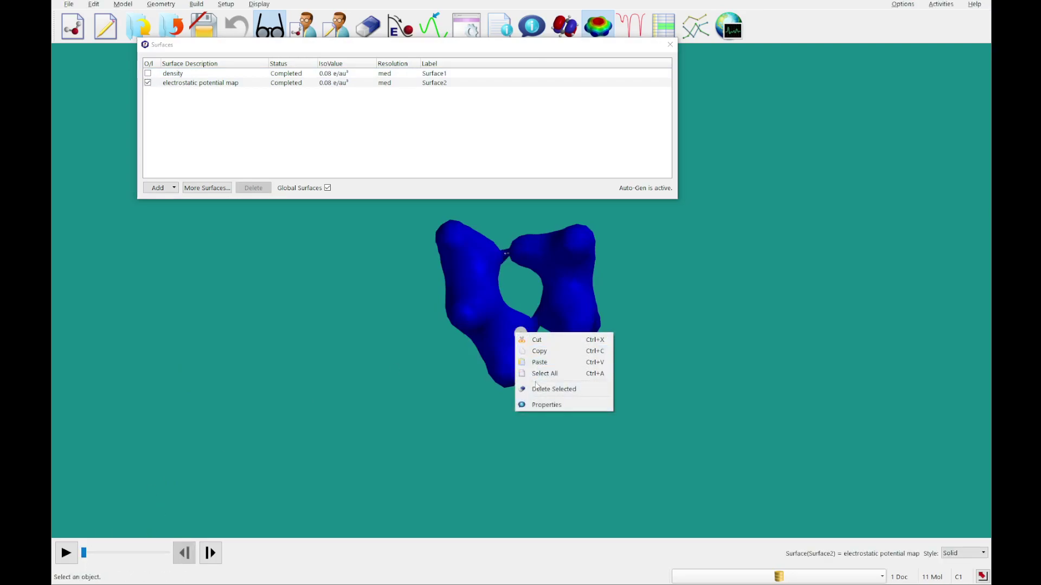
click(543, 405)
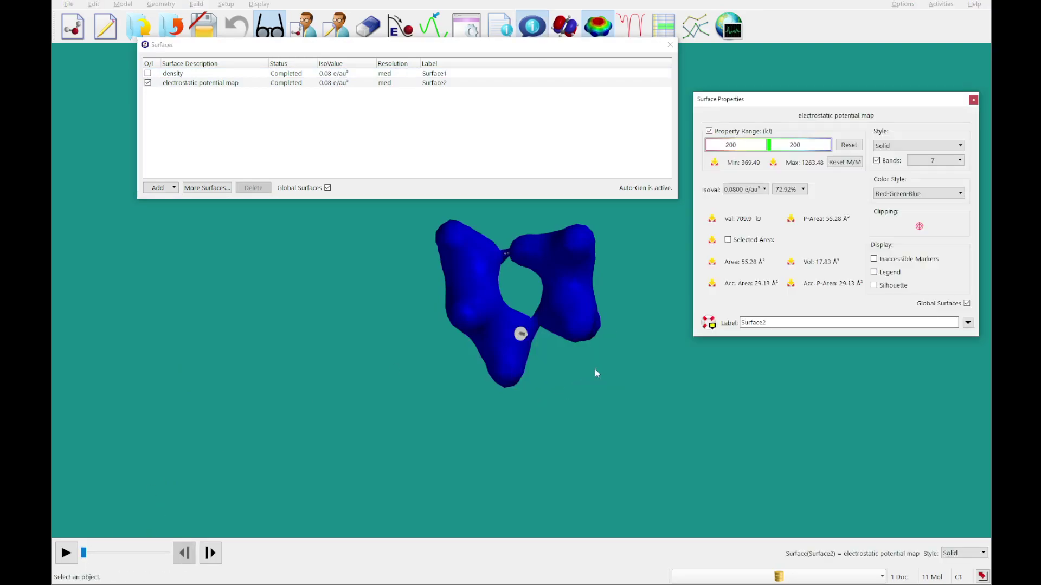
click(844, 162)
click(974, 100)
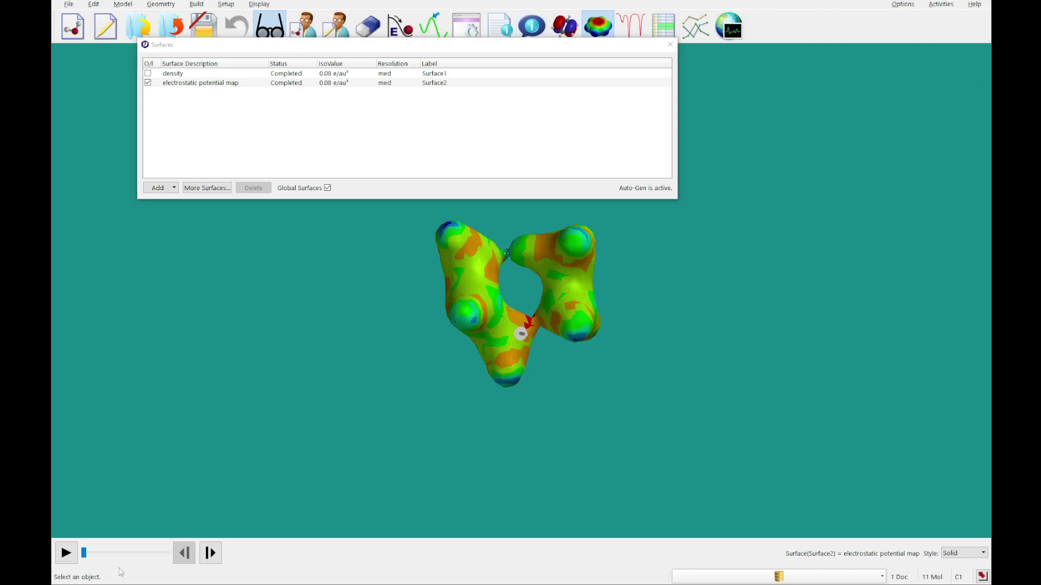
Step through the electrostatic potential map to the last frame of the sequence and rotate it to examine the charge distribution.
click(211, 553)
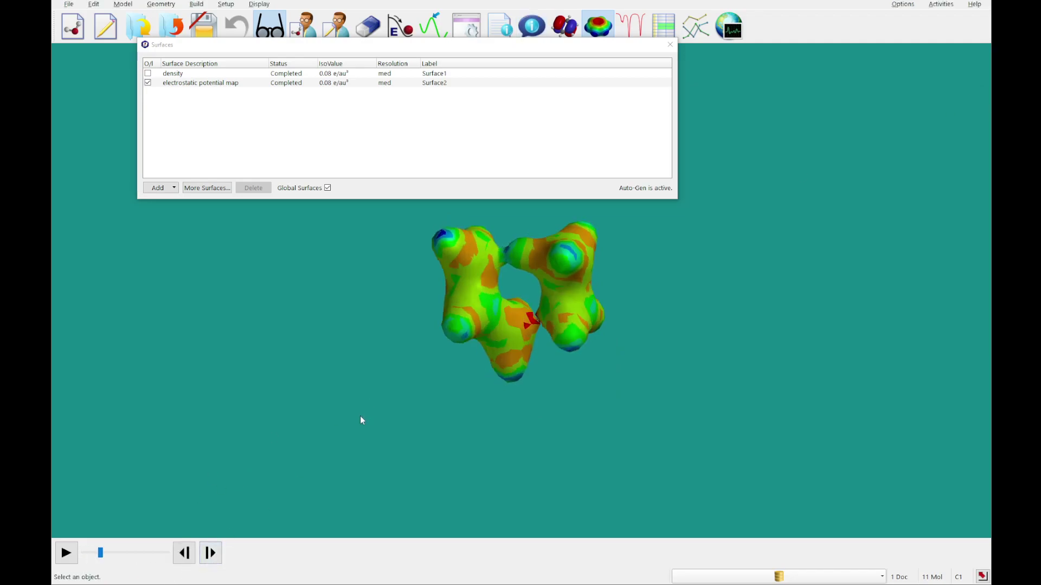
click(219, 555)
click(219, 555)
click(220, 555)
click(220, 555)
click(220, 556)
click(222, 559)
click(223, 558)
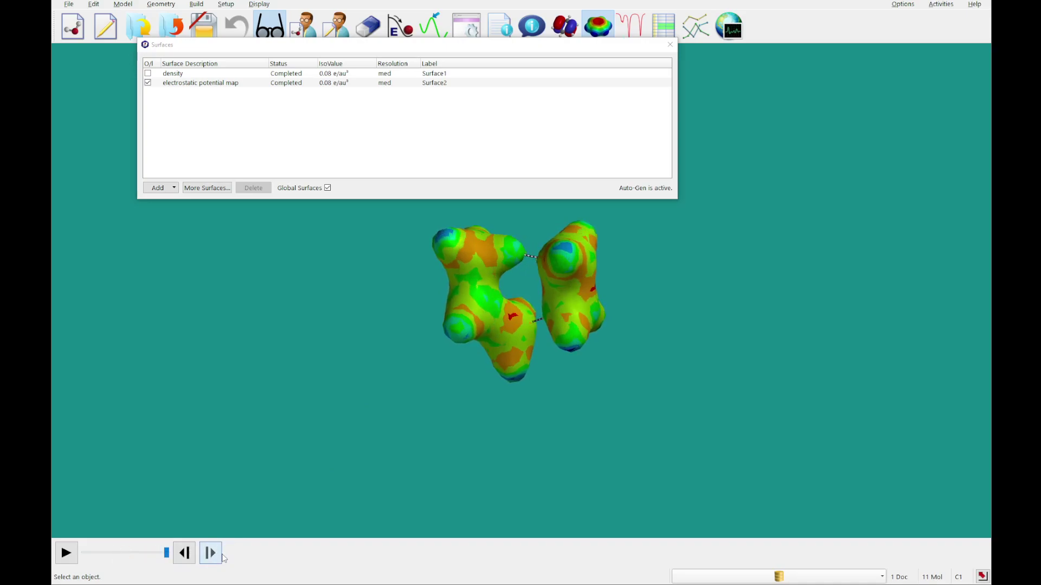
drag(376, 467, 203, 499)
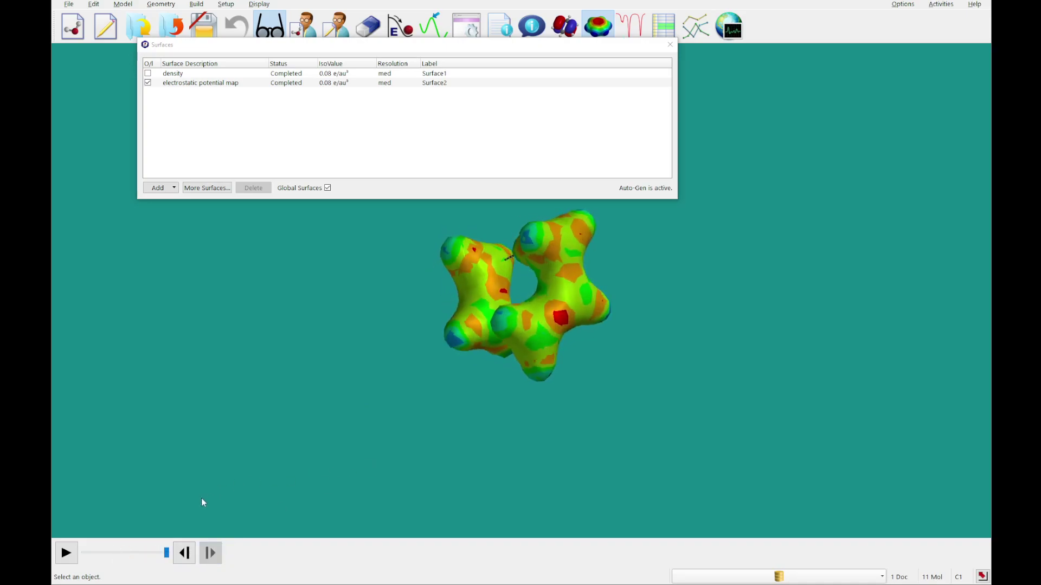
Close the surface list and the sequence document without saving changes.
click(670, 44)
click(203, 26)
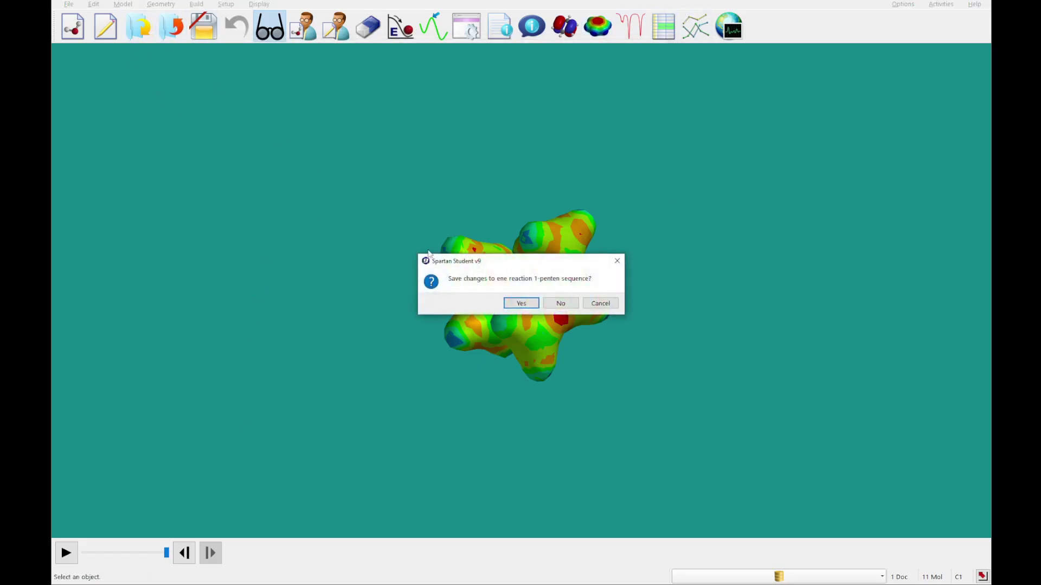
click(562, 304)
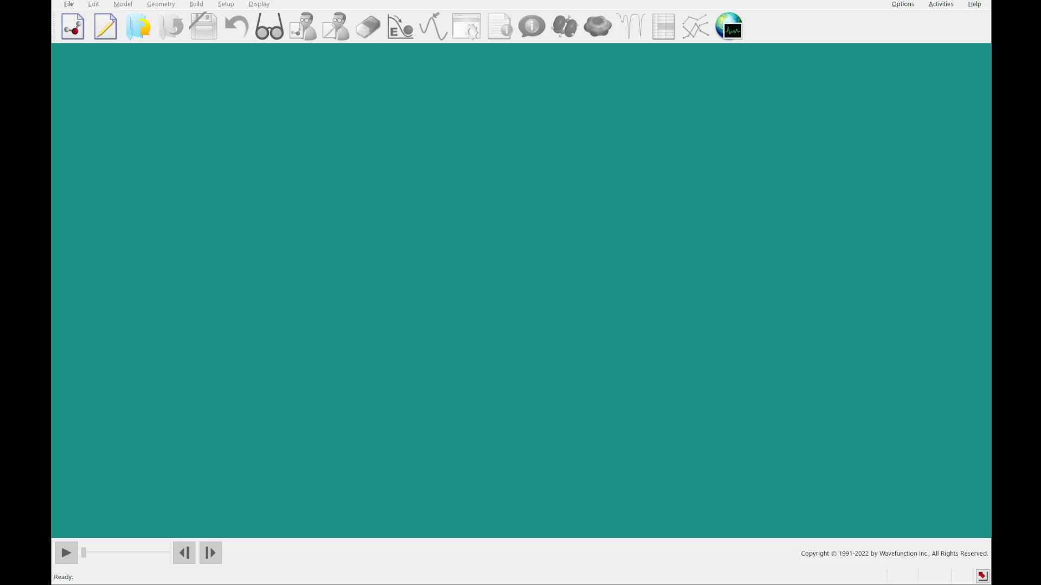
Start a new molecule and build methyl chloride from an sp³ carbon and a chlorine, rotating it so the C–Cl bond lies horizontally.
click(80, 40)
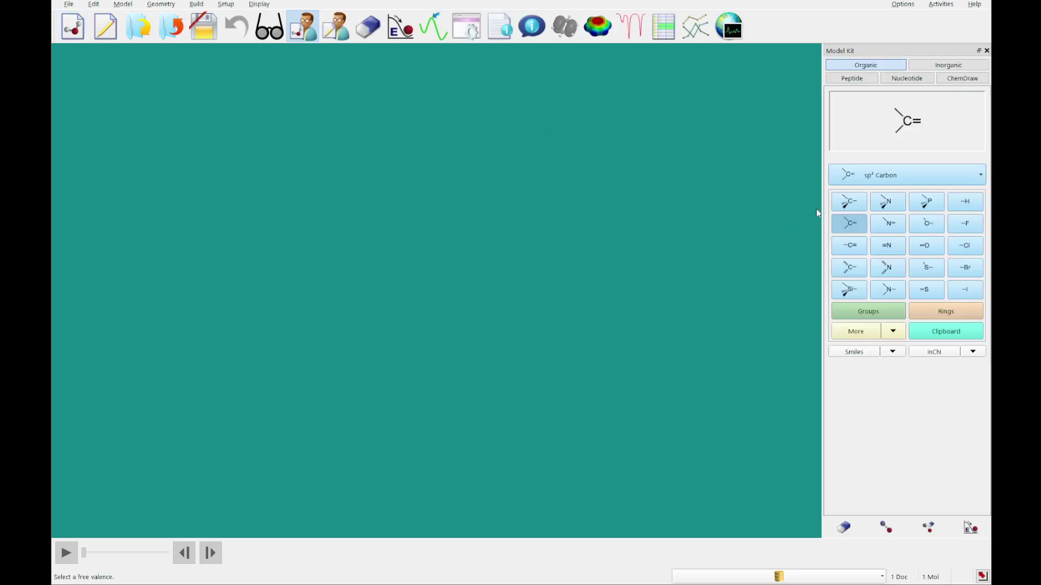
click(849, 202)
click(534, 257)
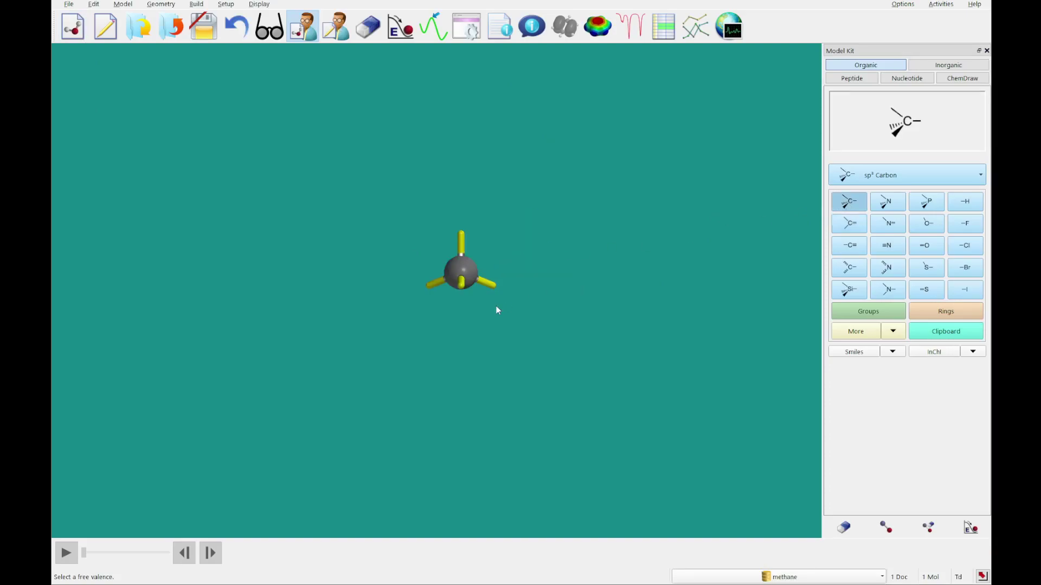
click(971, 247)
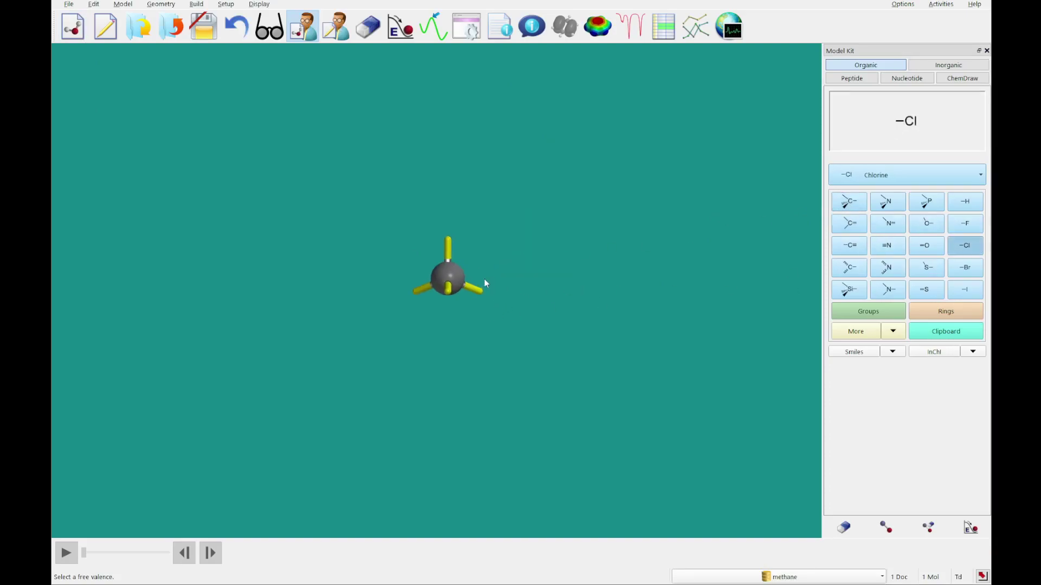
click(450, 240)
drag(524, 385, 357, 305)
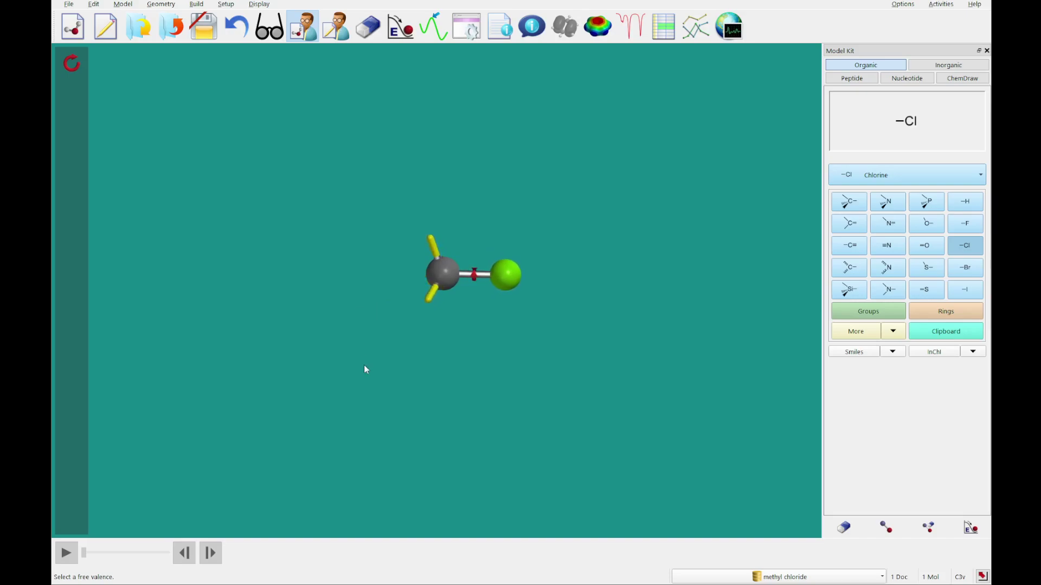
Insert a separate bromine atom on the side of the carbon opposite the chlorine and delete its free valence.
click(966, 267)
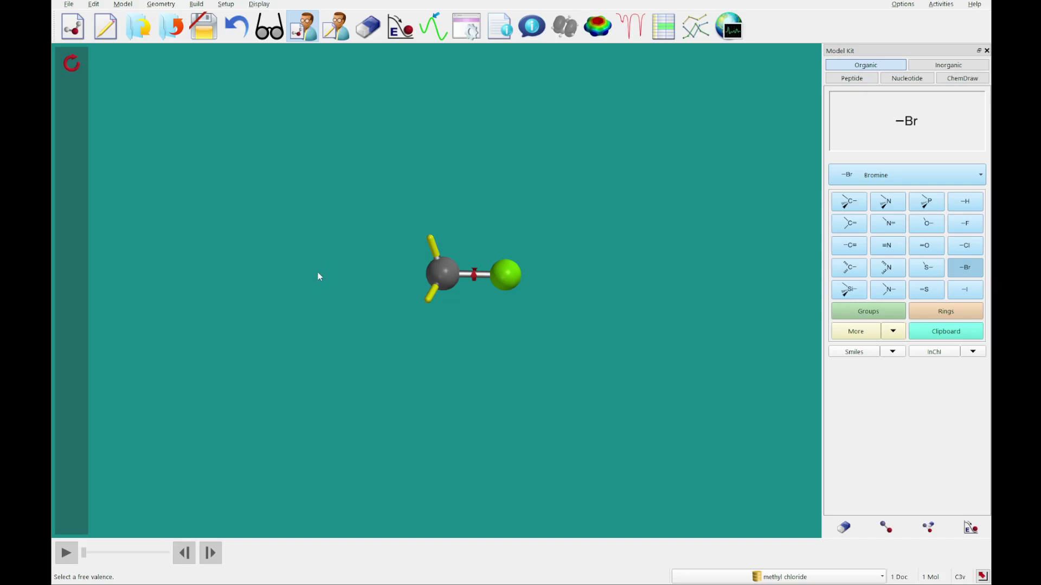
click(350, 273)
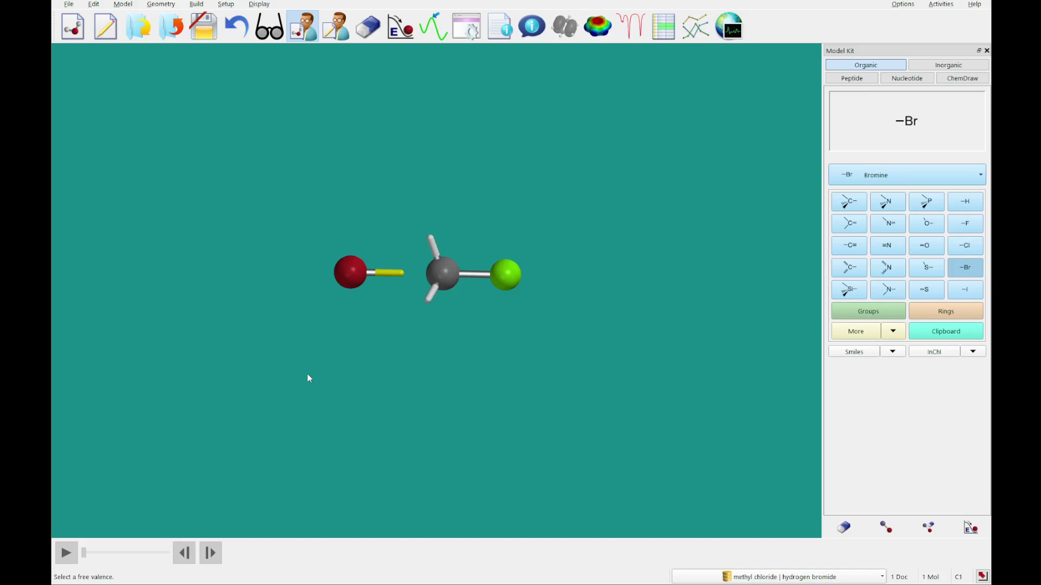
click(399, 273)
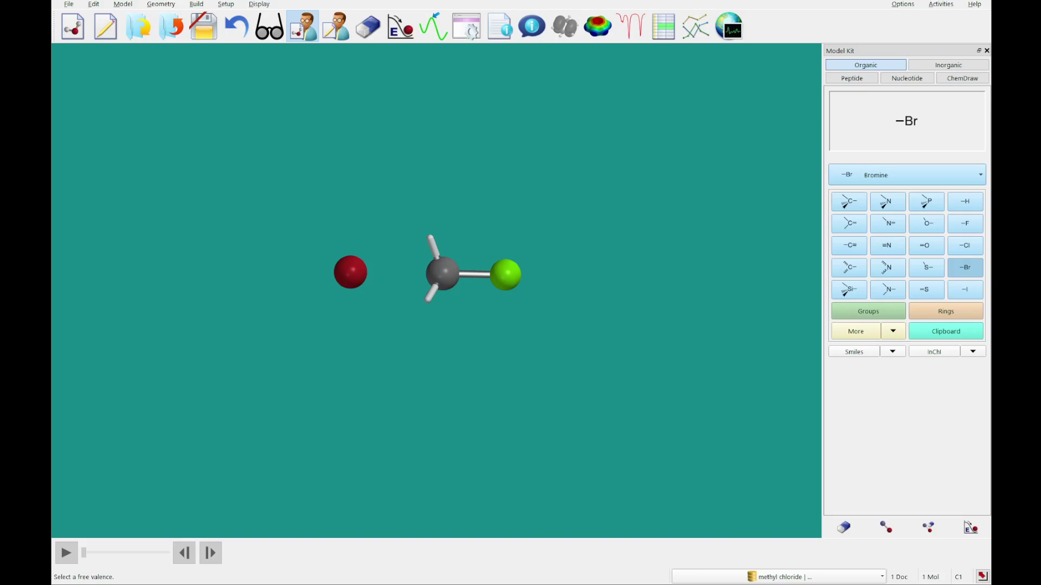
click(270, 26)
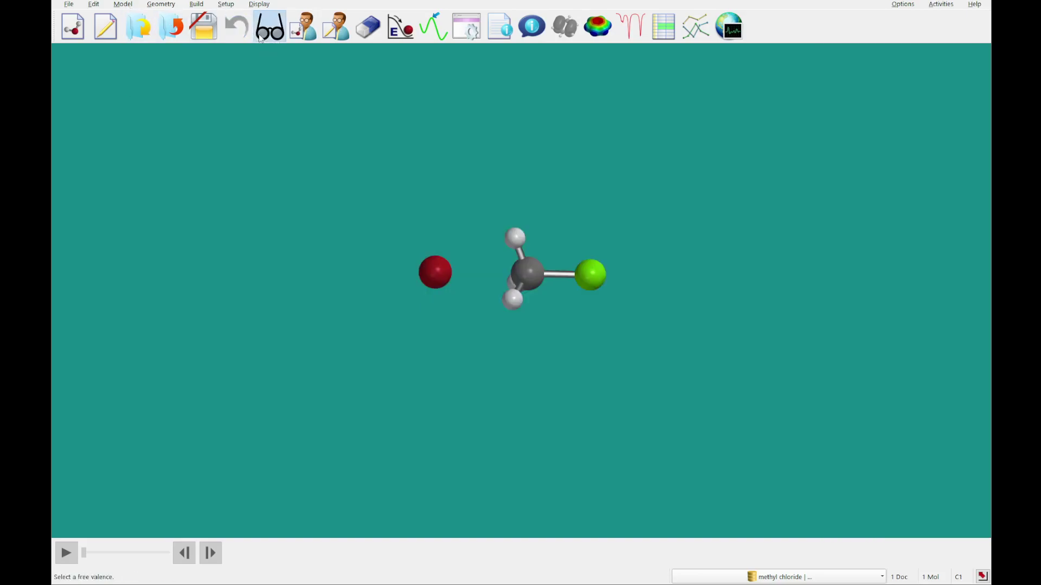
Add reaction arrows from bromide to the Br–C gap and from the C–Cl bond to chlorine, and generate the transition state guess.
click(442, 30)
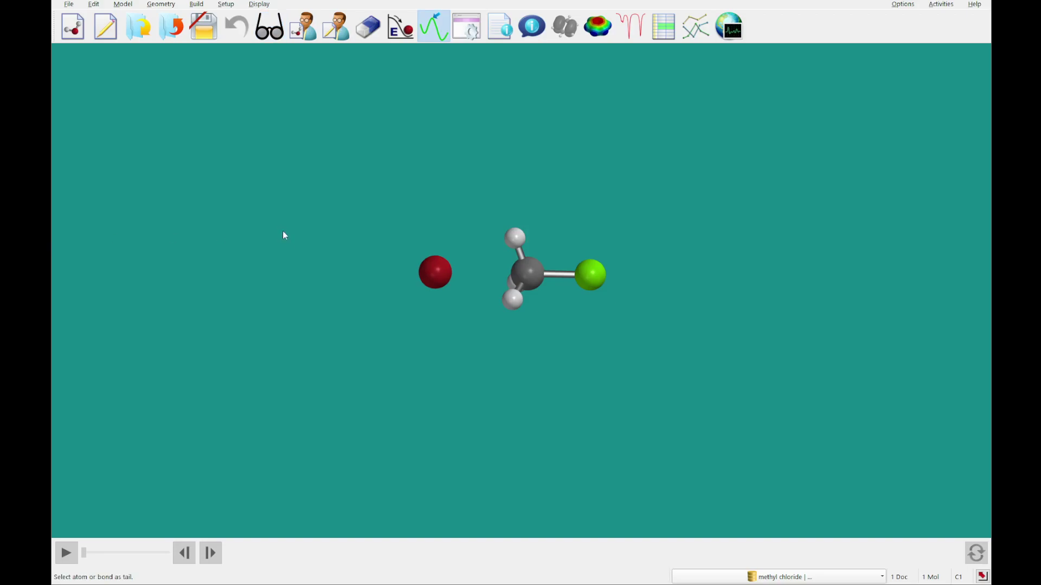
click(447, 277)
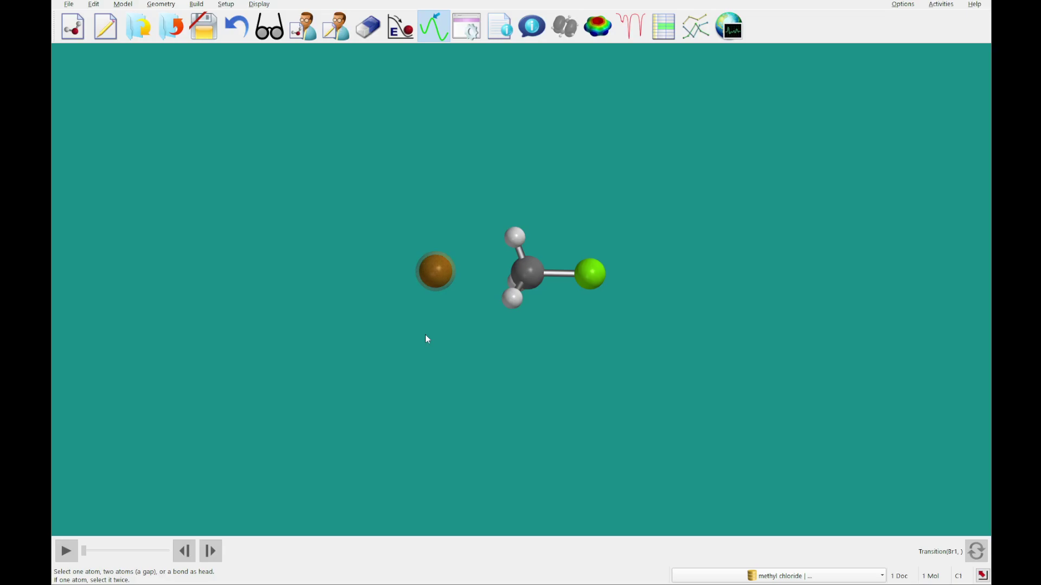
click(525, 268)
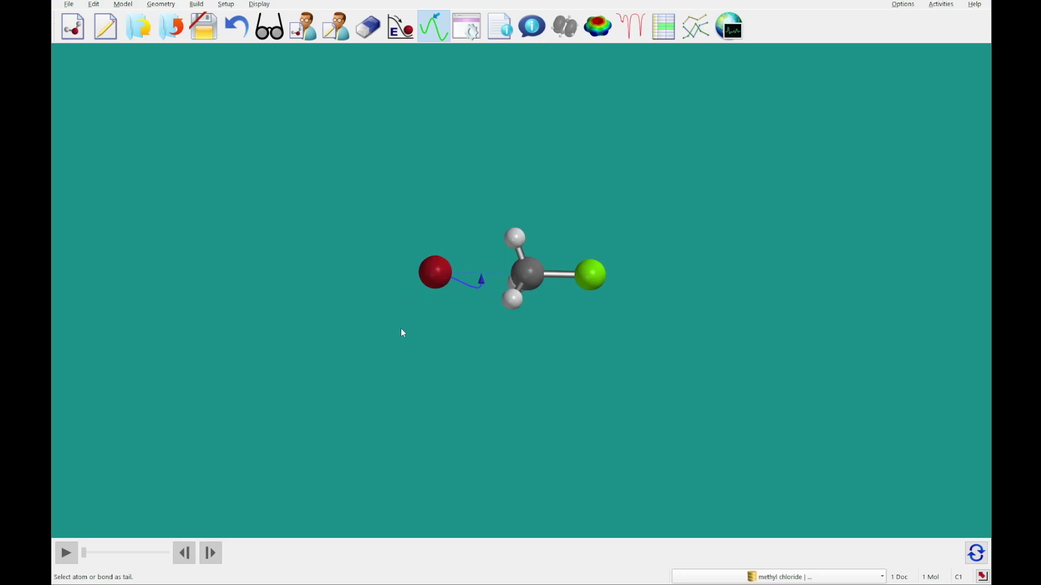
click(560, 275)
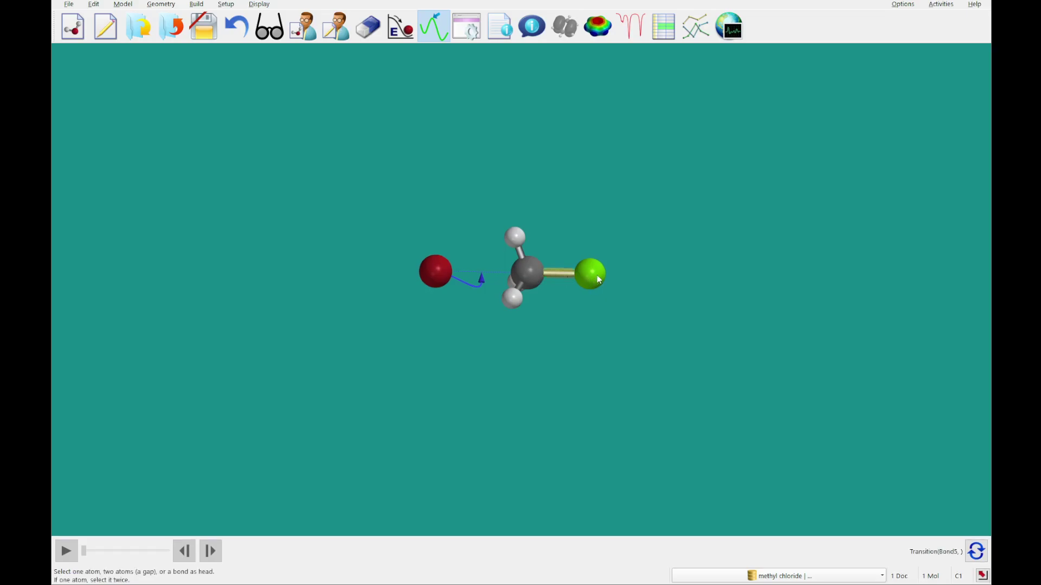
click(599, 280)
click(599, 280)
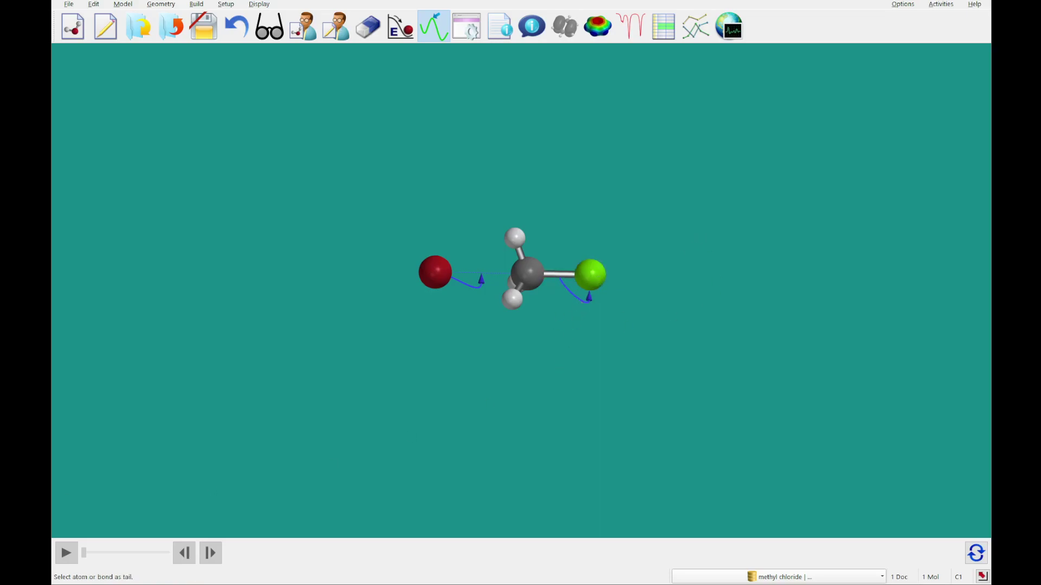
click(976, 553)
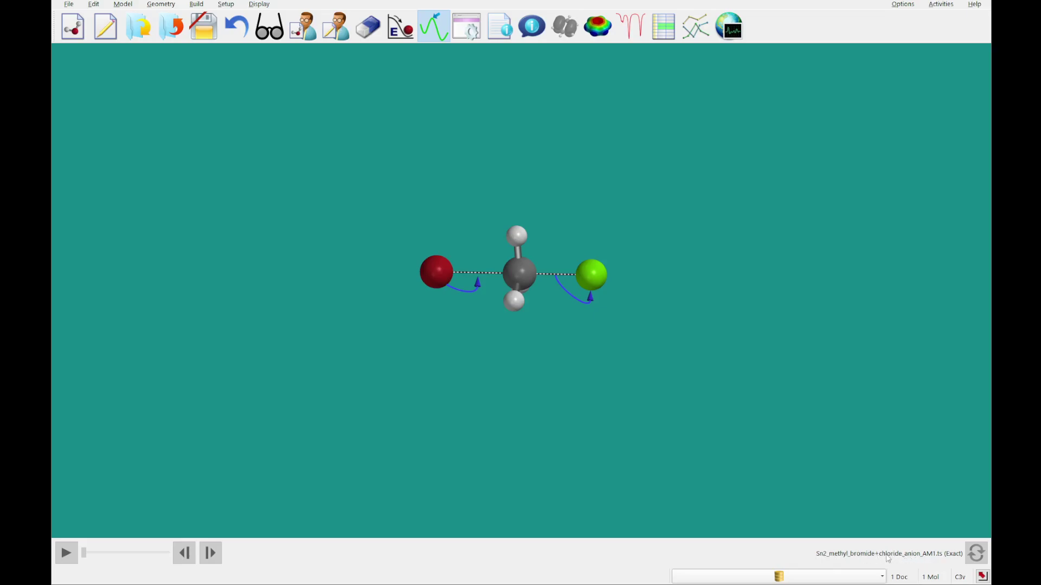
drag(803, 470, 833, 467)
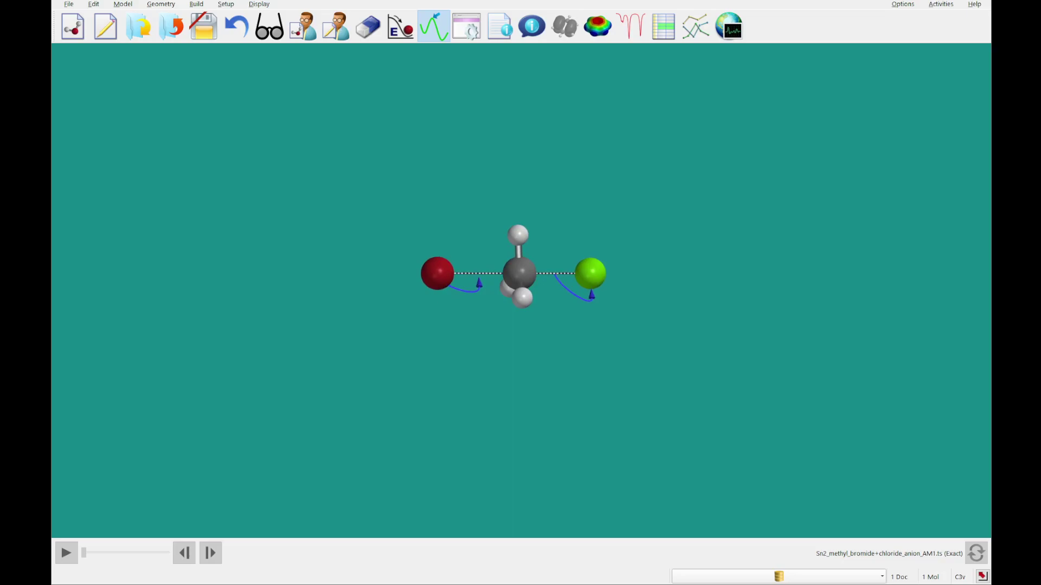
Set the carbon–bromine bond distance to 3.8 Å.
click(162, 6)
click(179, 26)
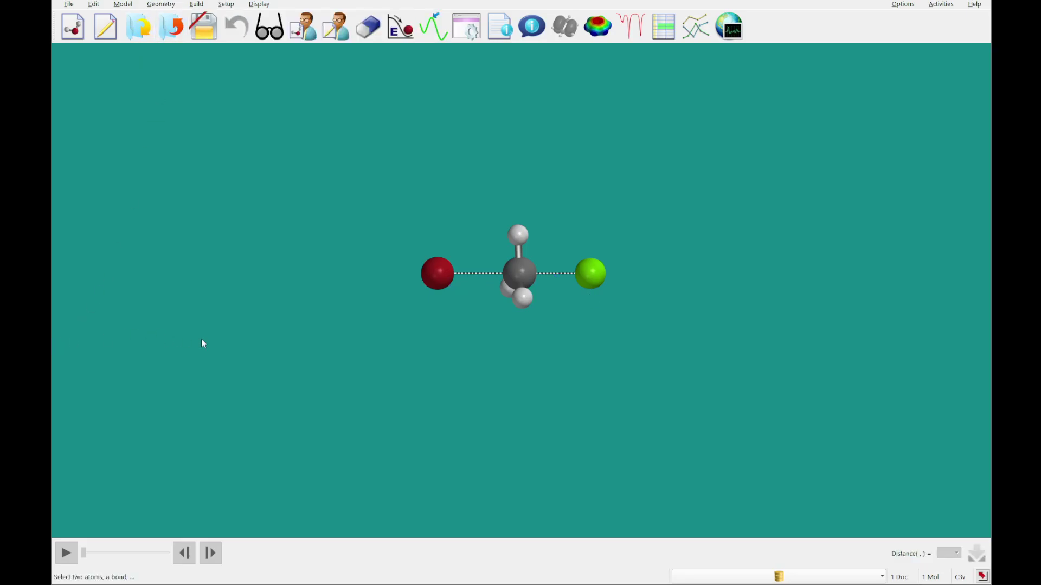
click(479, 273)
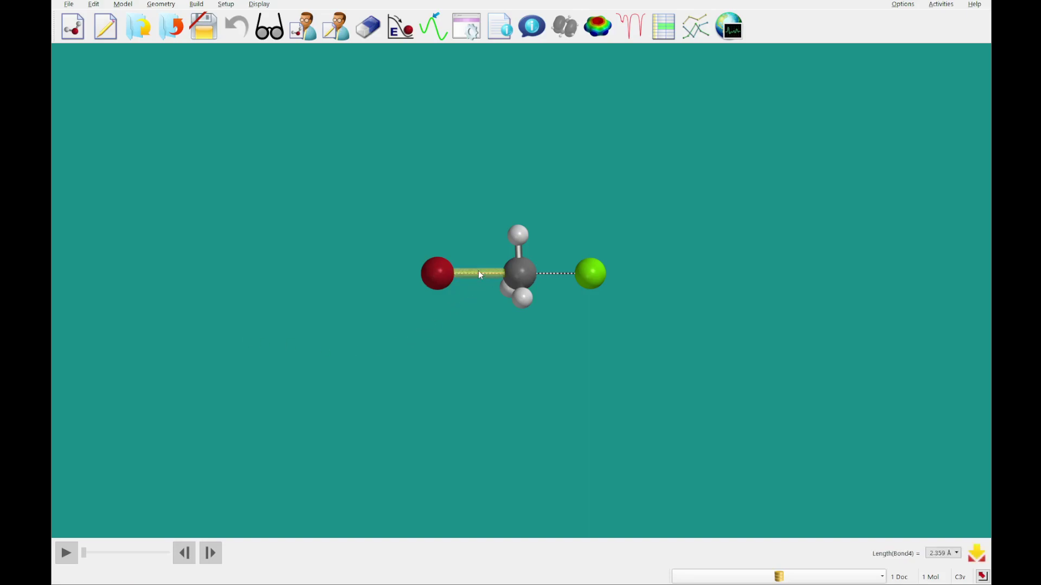
click(946, 558)
click(926, 511)
click(889, 531)
click(886, 470)
click(963, 534)
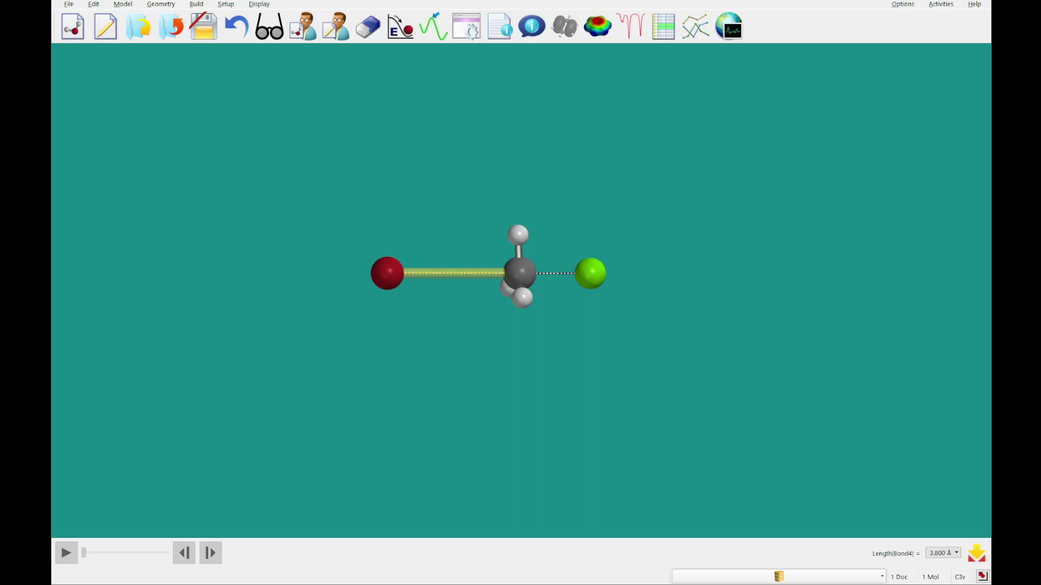
Constrain the carbon–bromine distance and turn the constraint into a profile.
click(160, 3)
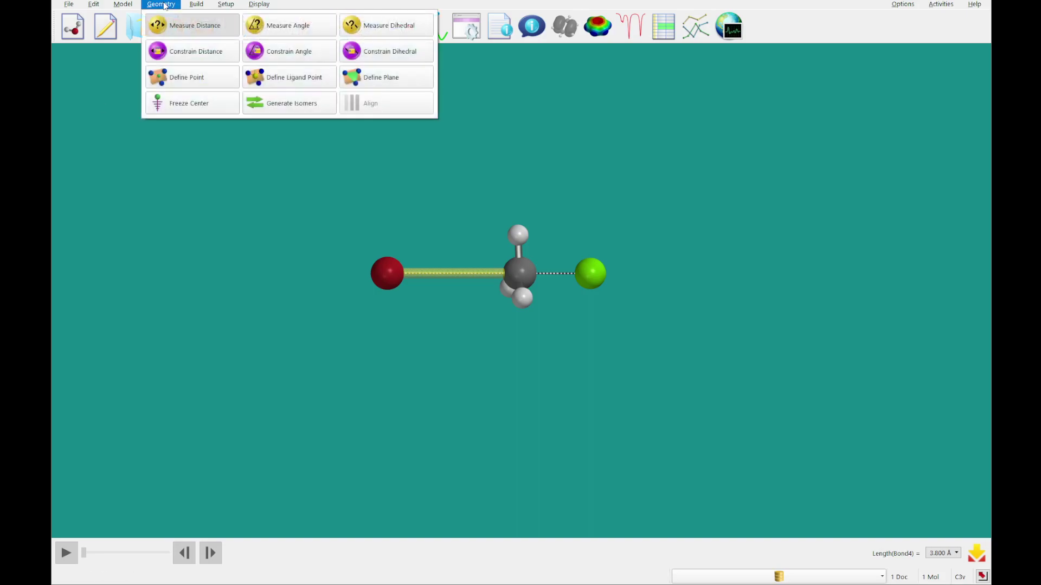
click(169, 54)
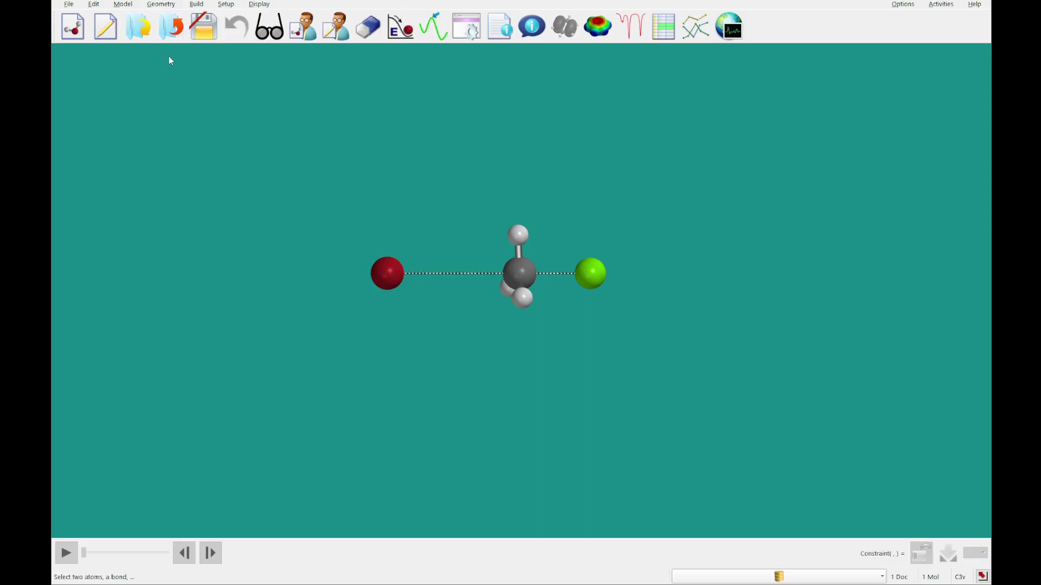
click(463, 275)
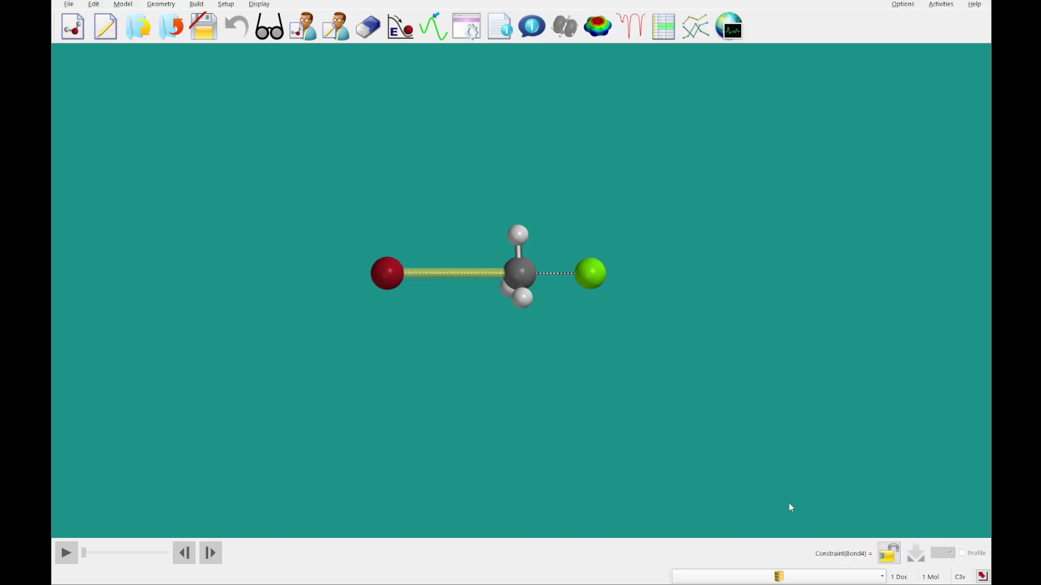
click(889, 553)
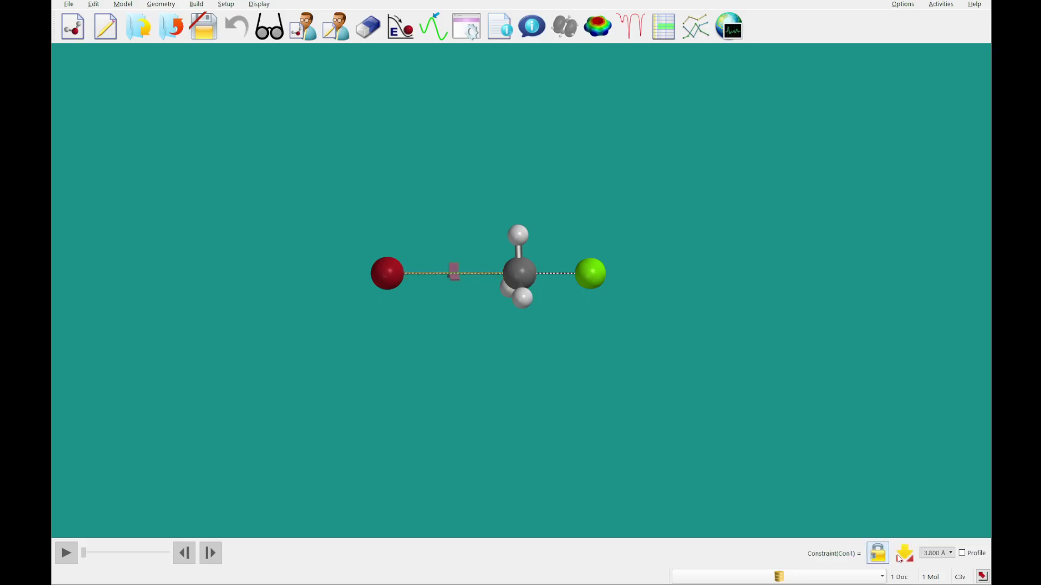
click(962, 554)
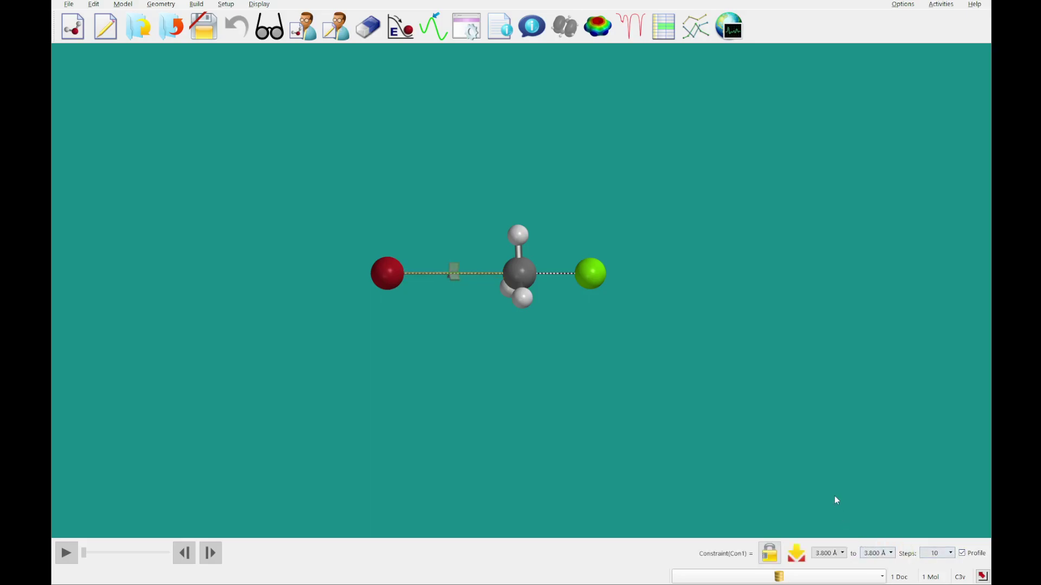
Set the profile's end distance to 1.9 Å with 20 steps and return to view mode.
click(872, 553)
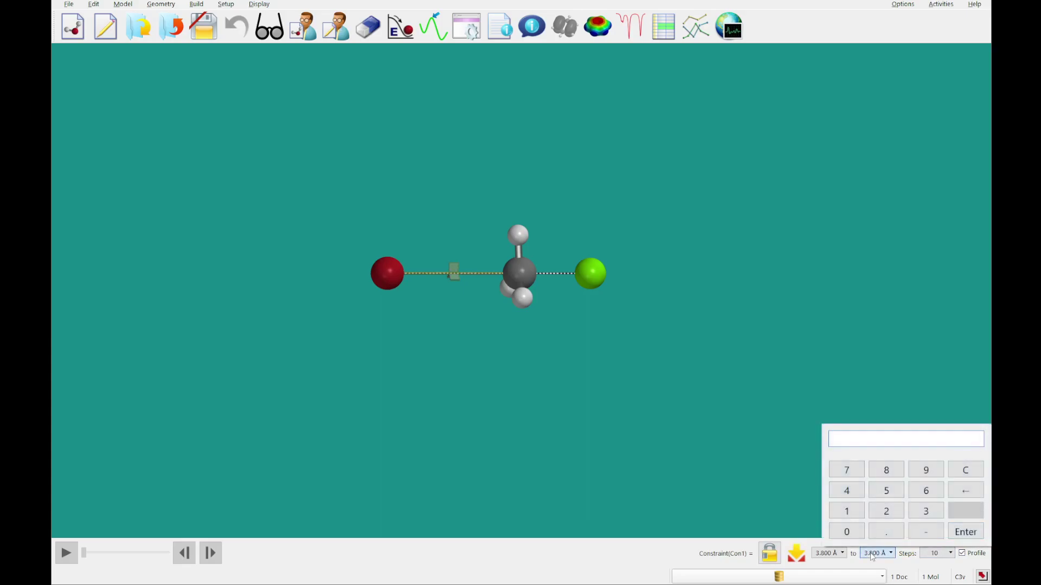
text(1.9)
key(Return)
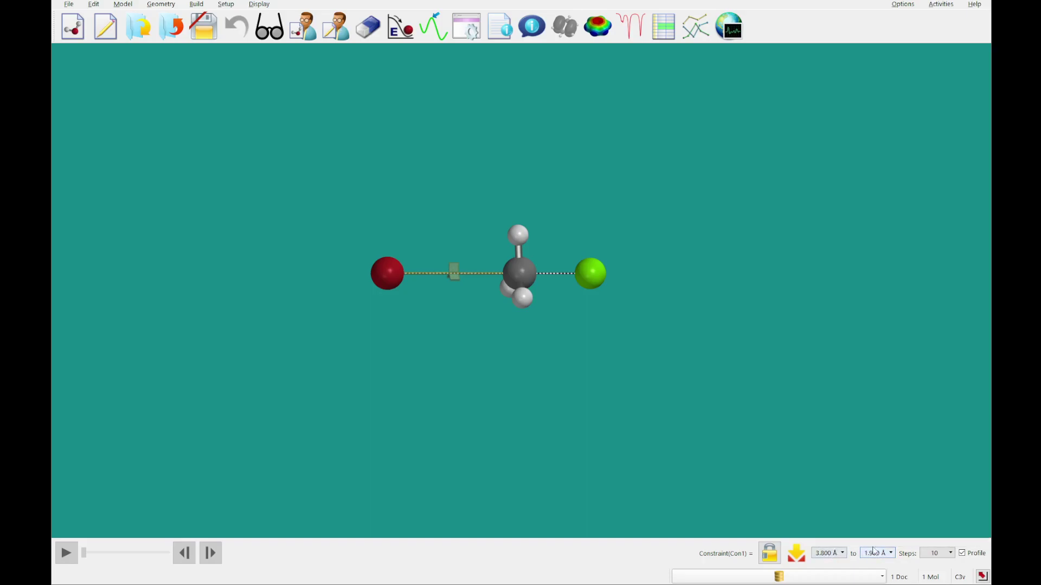
click(935, 557)
text(20)
key(Return)
click(269, 27)
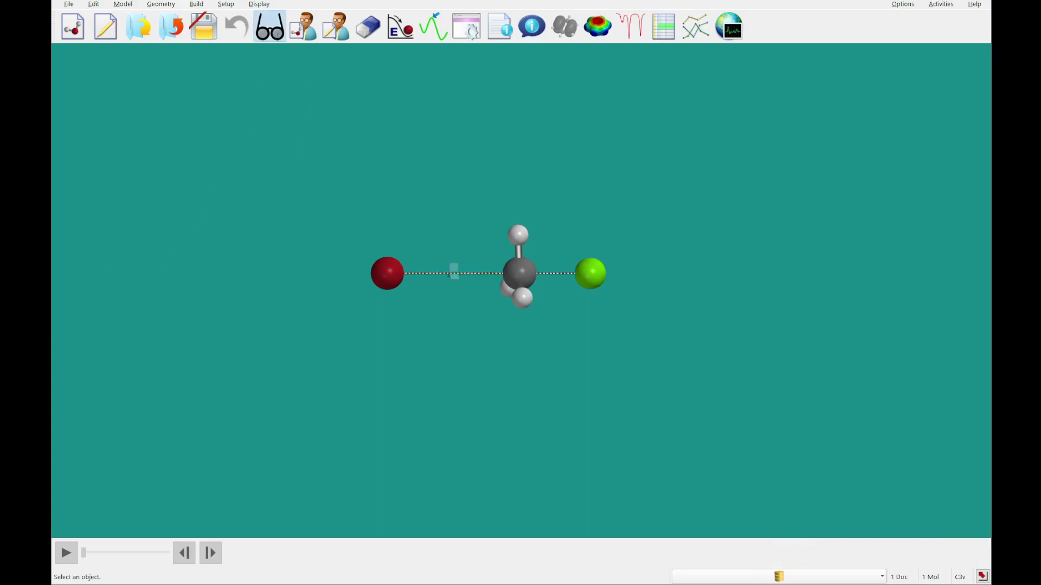
Set up an Energy Profile calculation in Water with the Hartree-Fock method and the 3-21G basis set.
drag(454, 271, 423, 330)
click(252, 153)
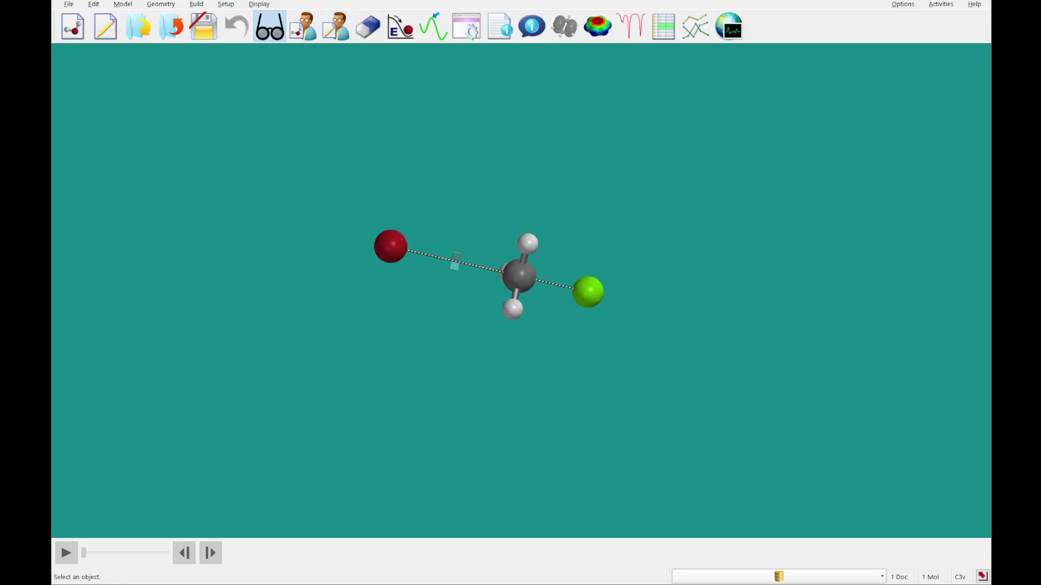
click(466, 26)
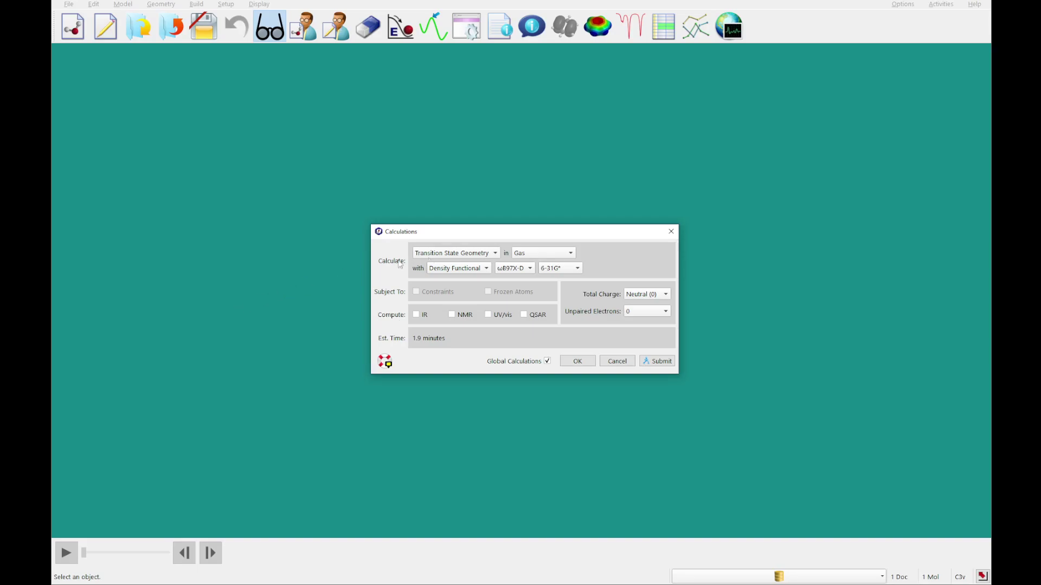
click(455, 252)
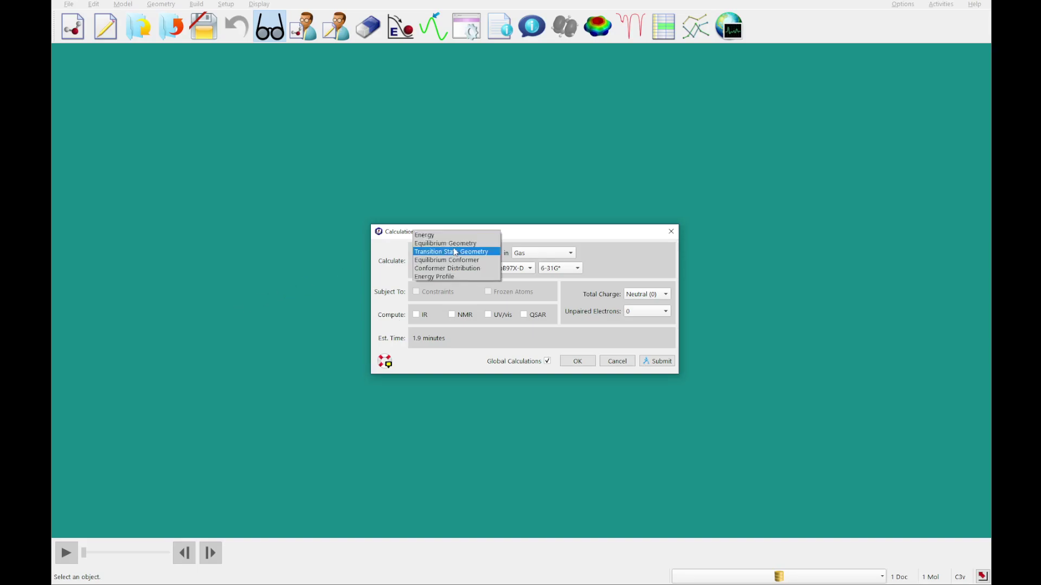
click(437, 276)
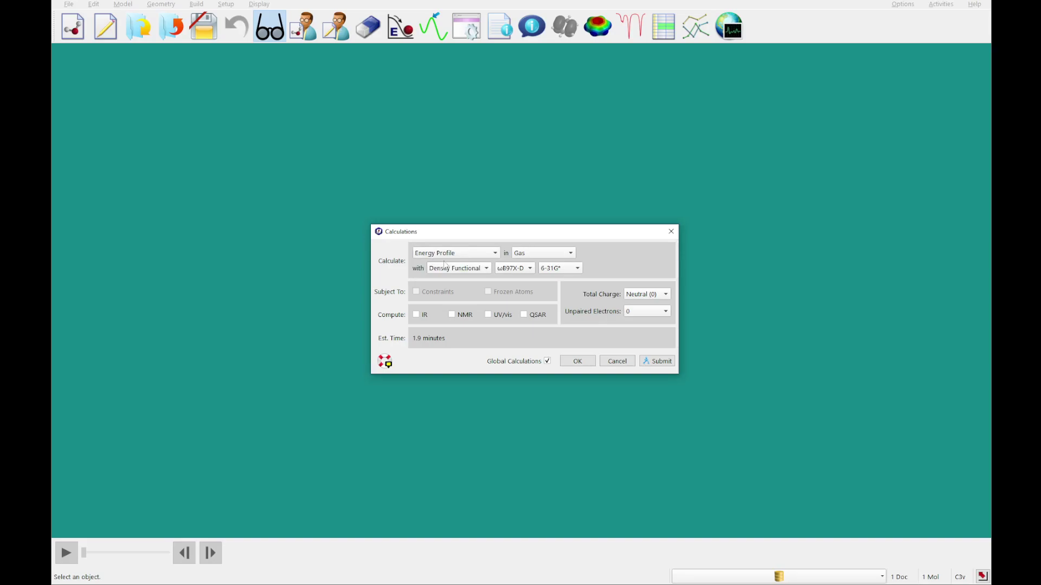
click(525, 252)
click(525, 277)
click(465, 268)
click(463, 259)
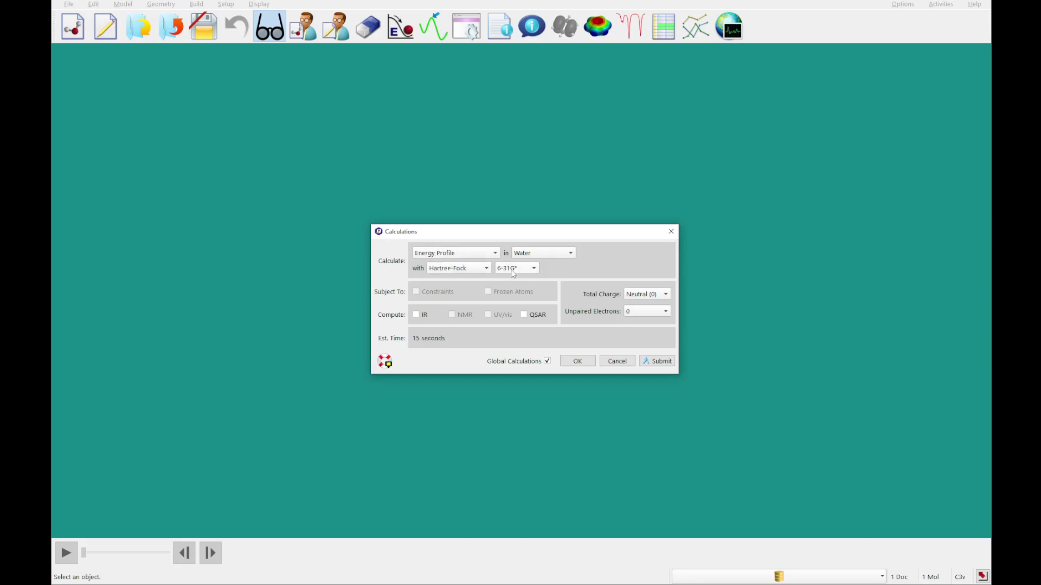
click(513, 269)
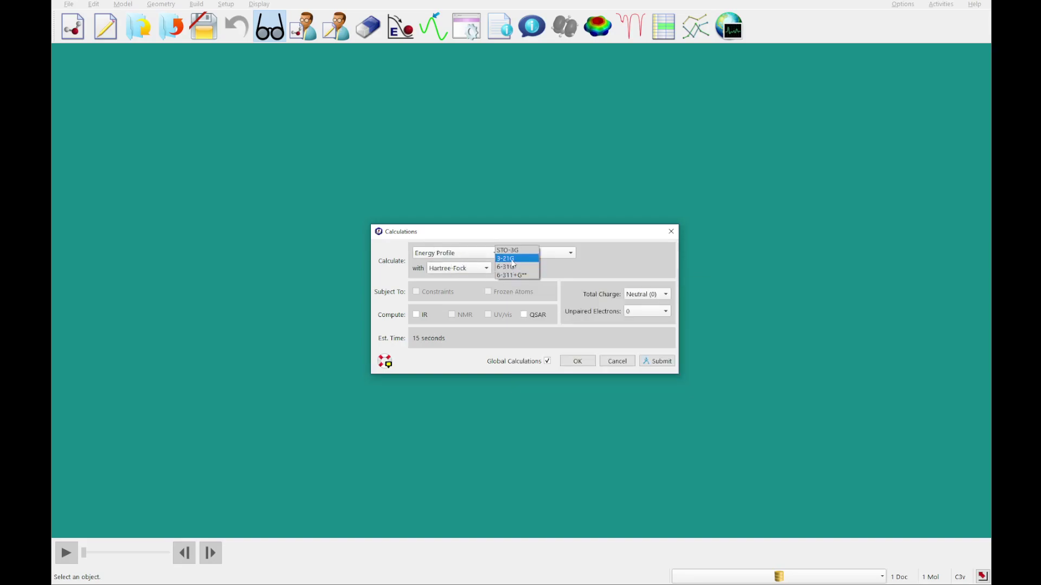
click(512, 260)
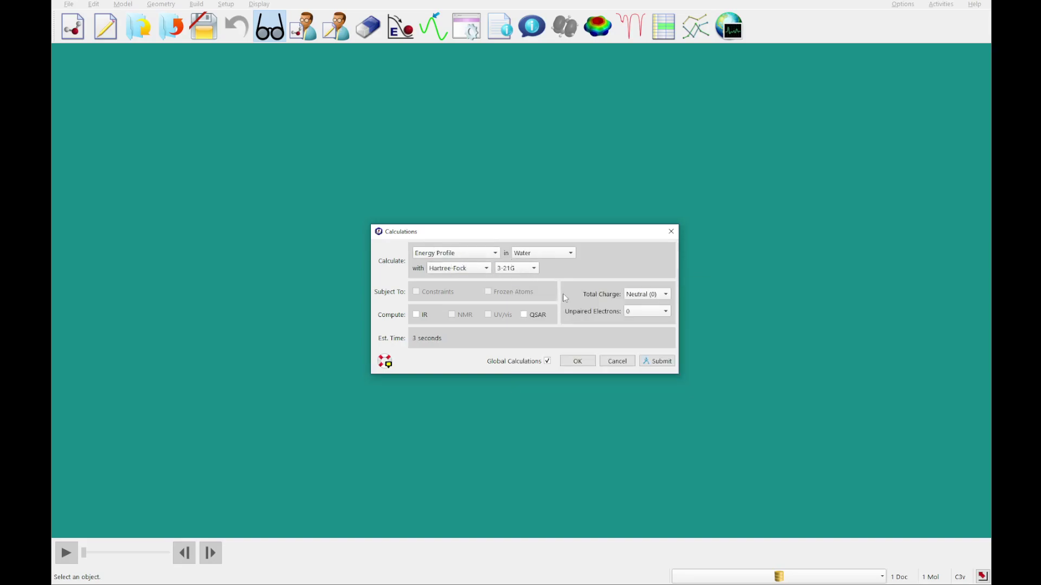
Adjust the total charge and submit the calculation, saving the document as "bromide+methyl chlorde".
click(648, 302)
click(661, 360)
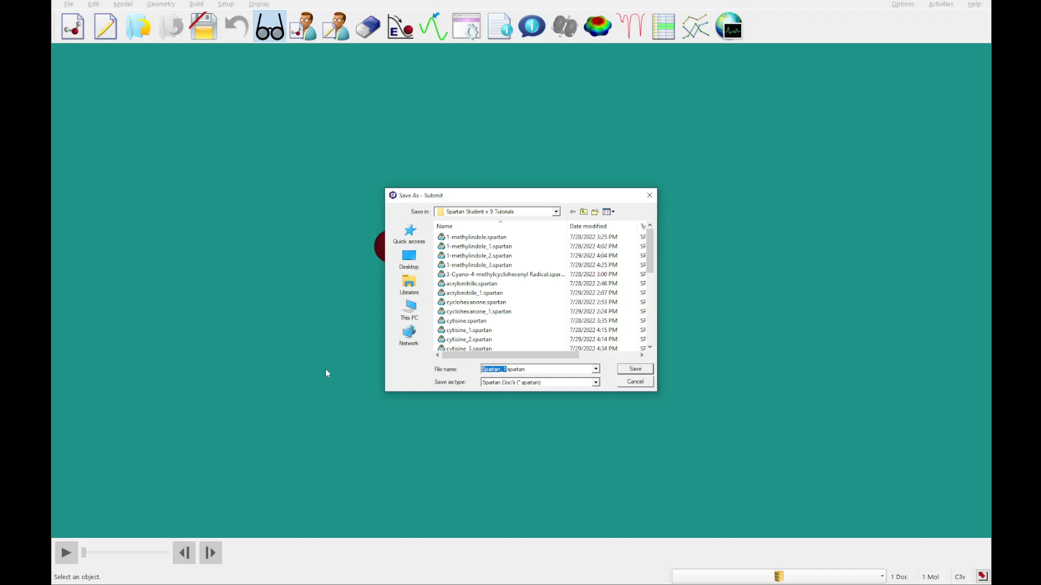
text(bromide+methyl chlorde)
key(Return)
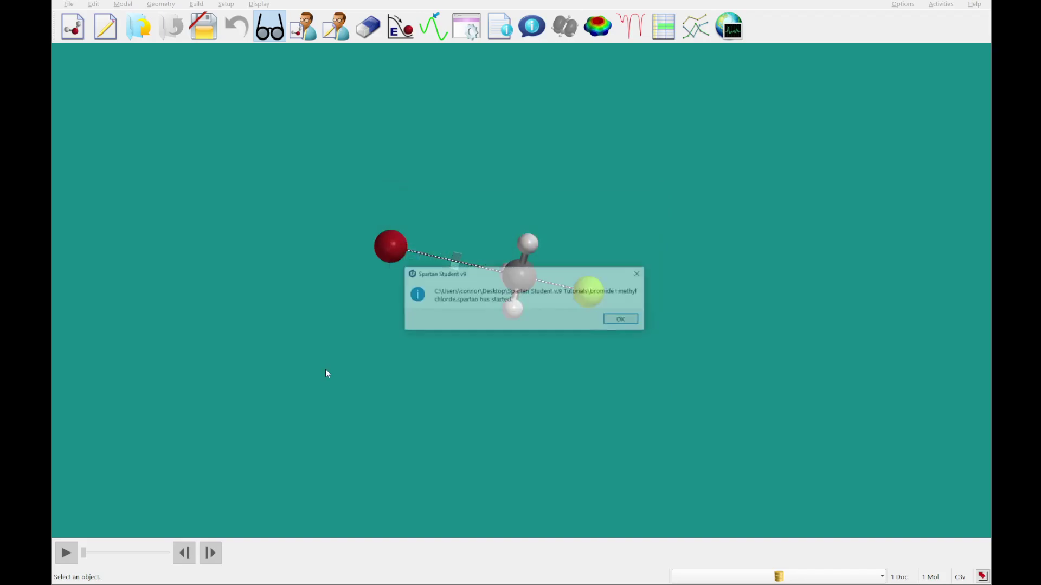
Open the auxiliary profile file from the completed calculation and close the original document without saving changes.
click(618, 320)
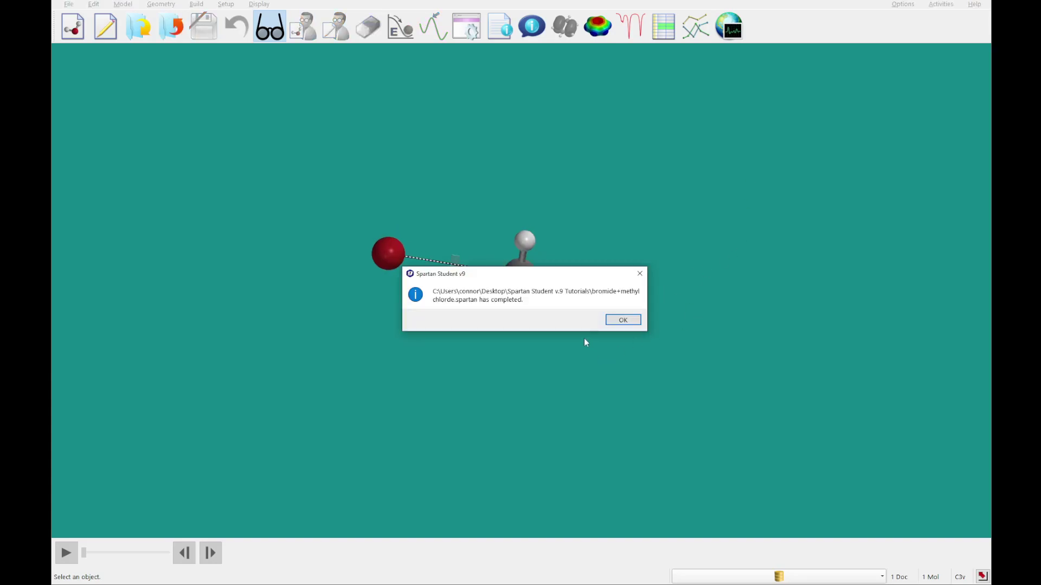
click(622, 319)
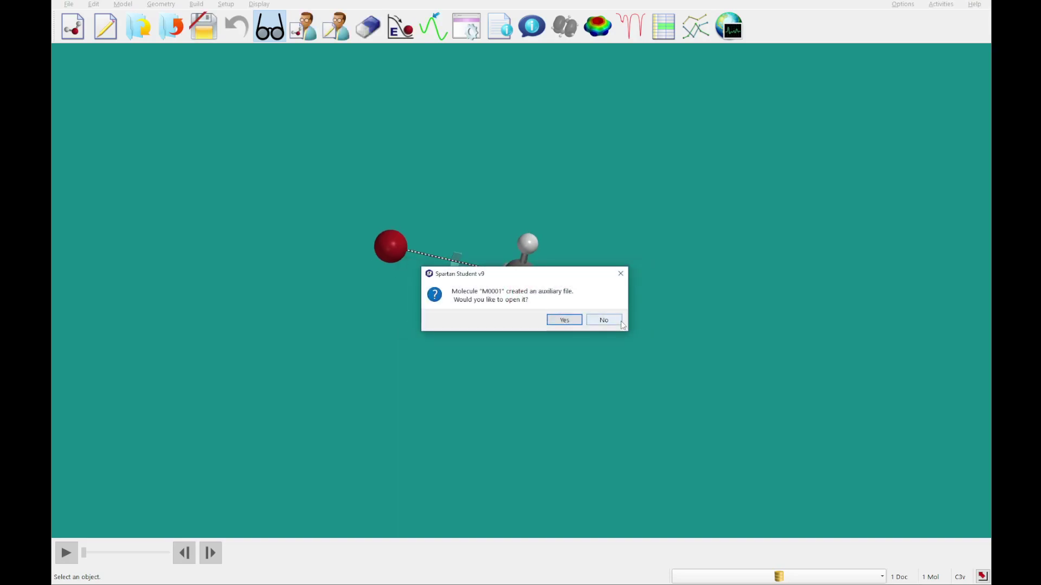
click(558, 321)
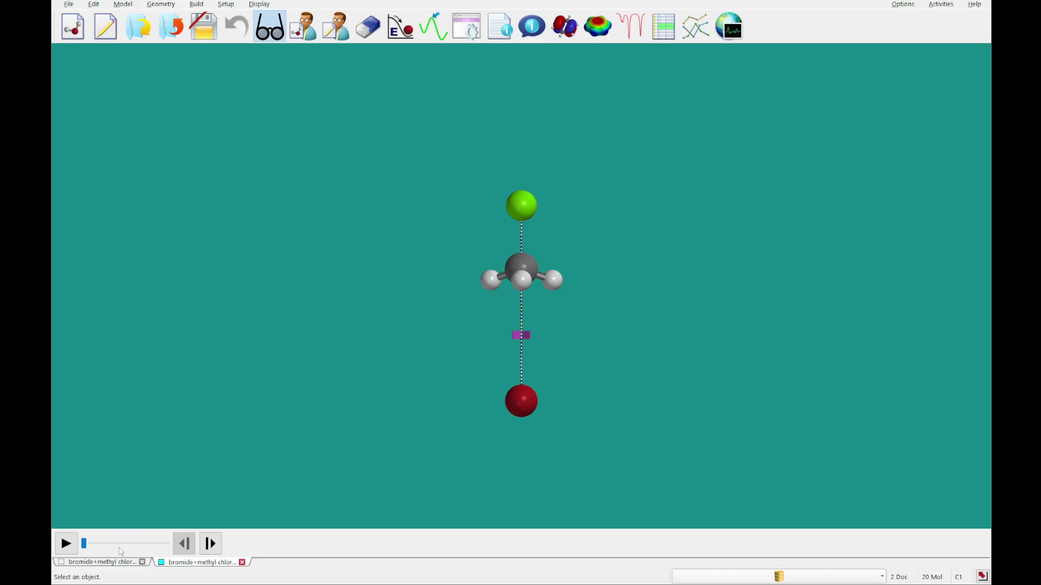
click(143, 564)
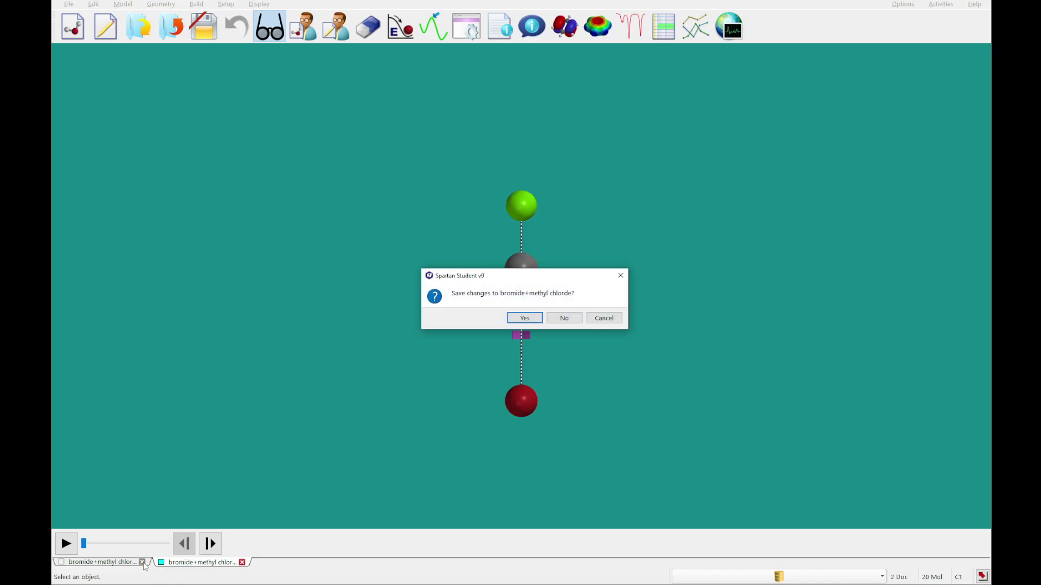
click(563, 317)
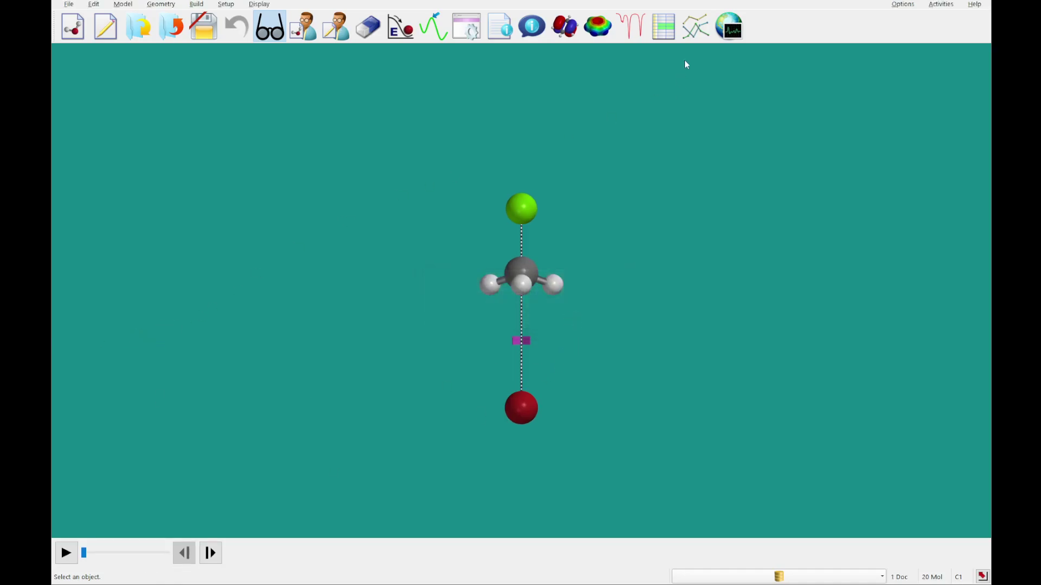
Open the spreadsheet for the profile molecules and add a relative energy column, Δ Energy (kJ/mol), computed from the molecule energies.
click(663, 26)
drag(502, 230, 263, 183)
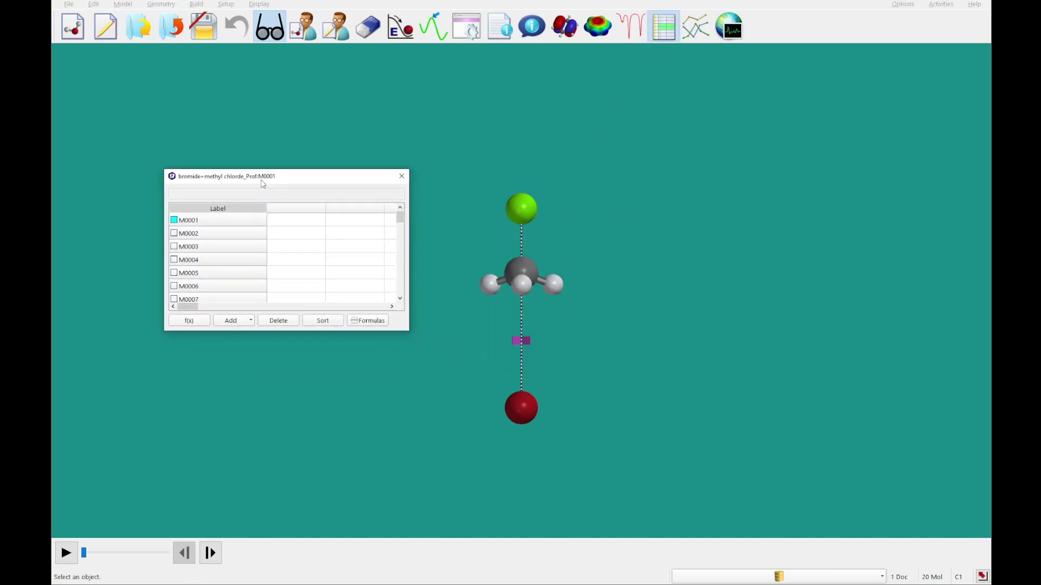
click(283, 210)
click(242, 323)
click(354, 341)
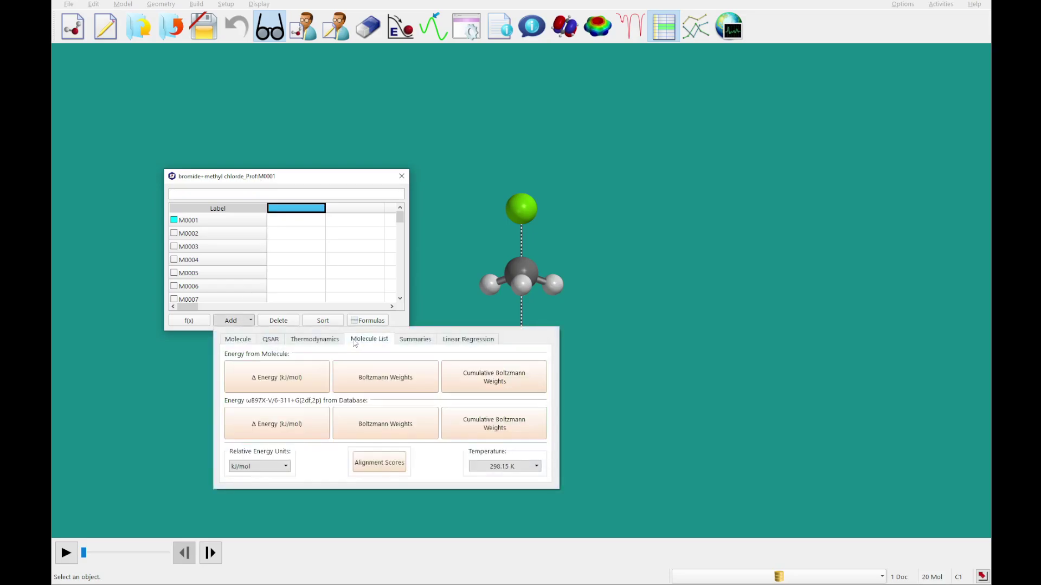
click(274, 379)
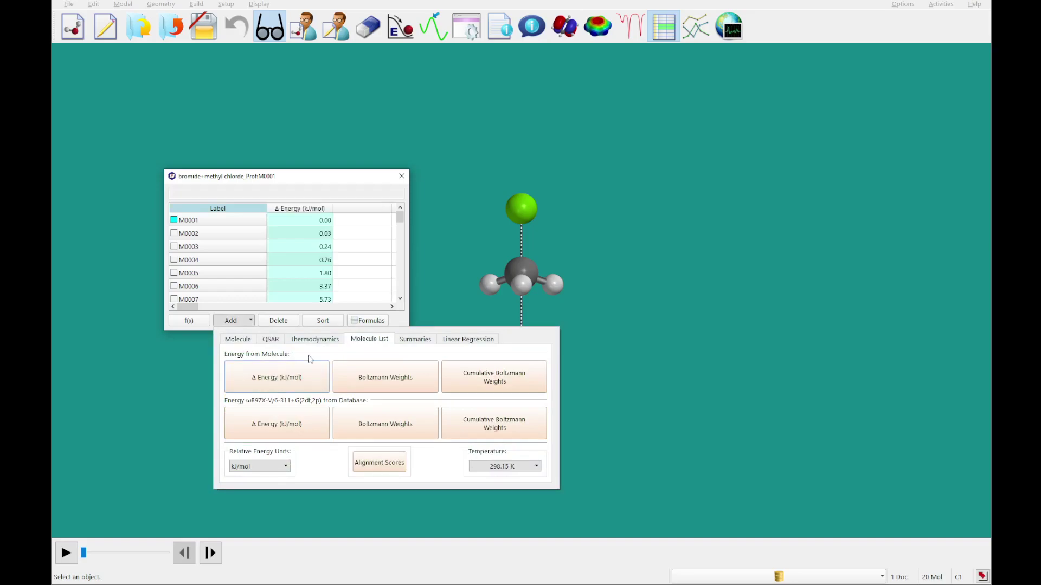
click(619, 367)
Review the energies in the spreadsheet while stepping forward through the profile from the first structure to the last.
scroll(333, 253, down, 3)
scroll(335, 253, up, 3)
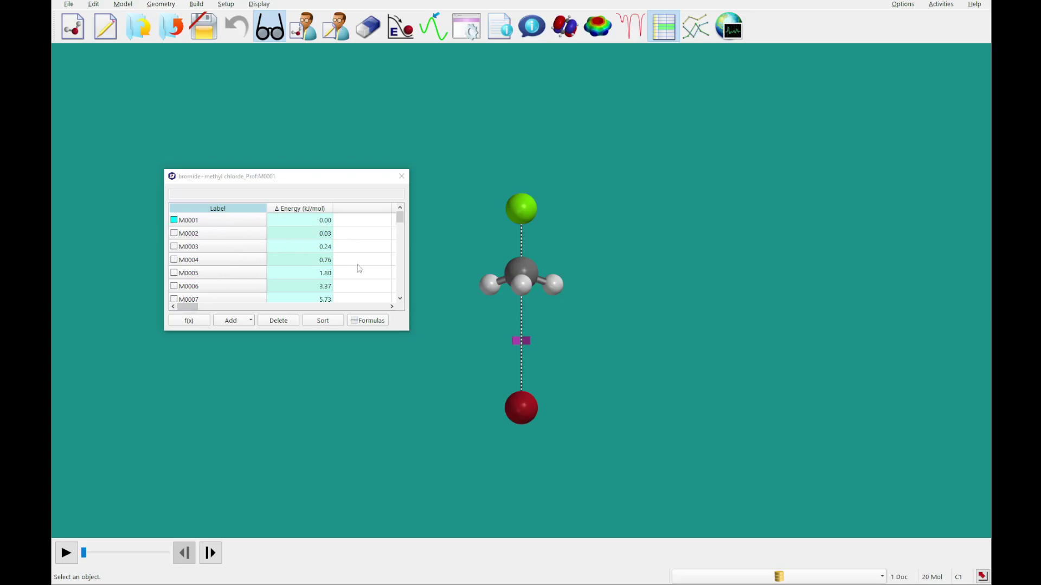
click(211, 553)
click(211, 553)
click(211, 552)
click(211, 553)
click(210, 553)
click(211, 553)
click(211, 553)
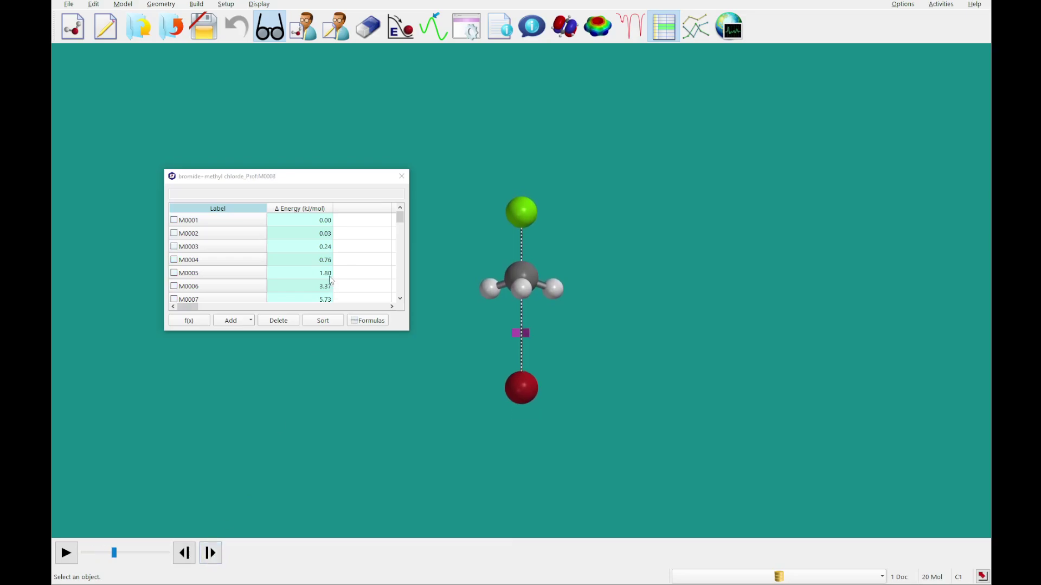
click(211, 553)
click(211, 553)
click(211, 553)
click(211, 553)
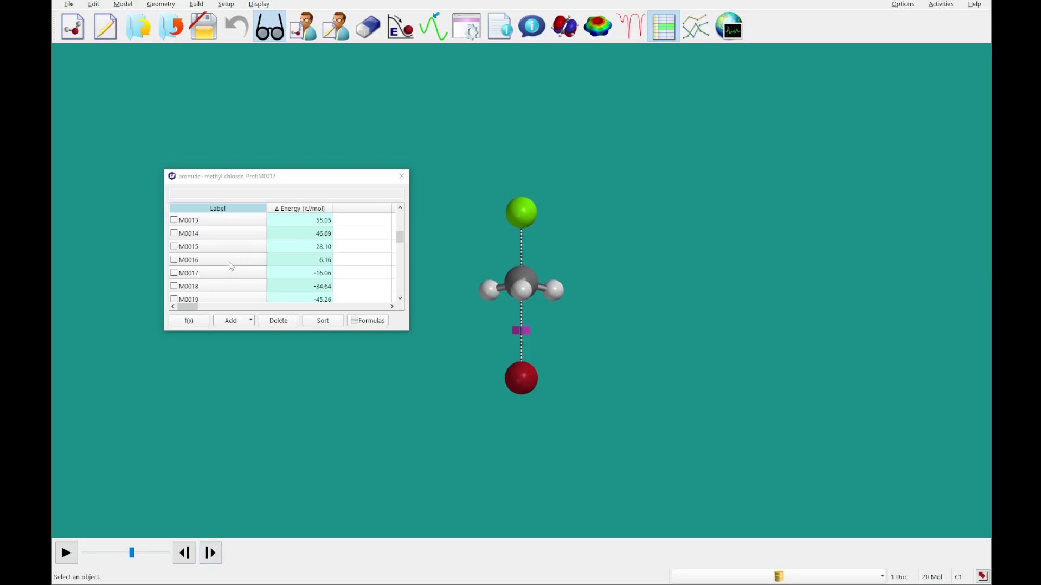
click(210, 553)
click(211, 553)
click(210, 553)
click(211, 552)
click(211, 553)
click(211, 553)
click(211, 553)
click(211, 553)
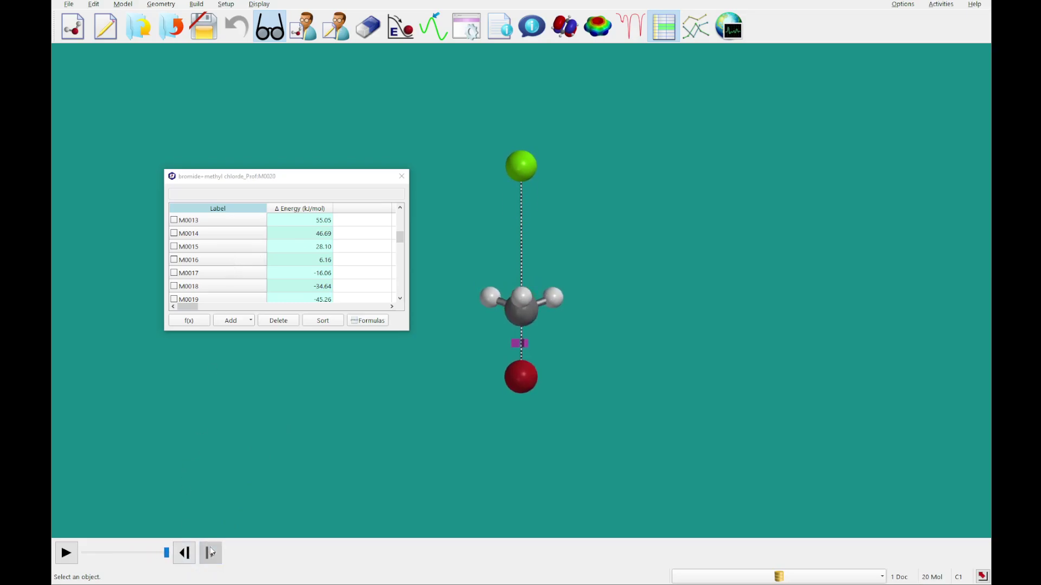
Examine the last energies in the spreadsheet and step back through the profile to structure M0014.
scroll(279, 244, down, 2)
click(185, 553)
click(184, 553)
click(185, 553)
click(184, 553)
click(184, 553)
click(184, 553)
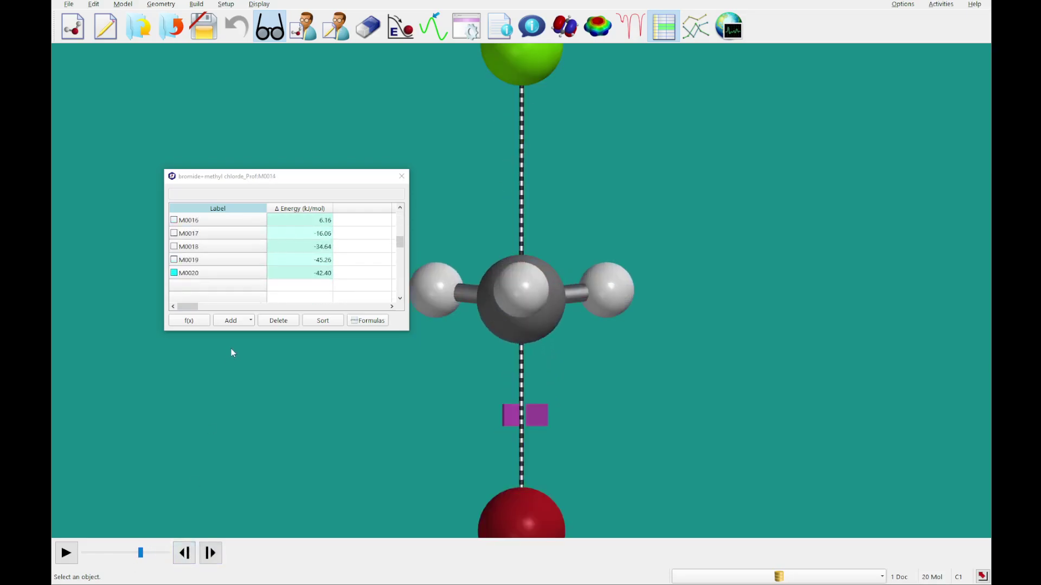
scroll(244, 244, up, 5)
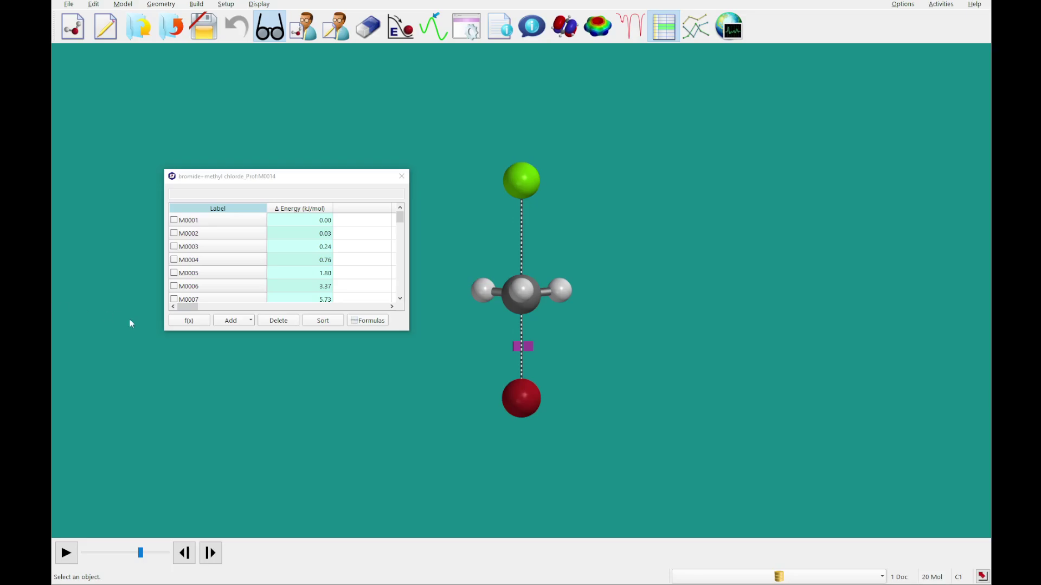
Add the carbon–bromine constraint distance to the spreadsheet as a column, then widen and reposition the spreadsheet.
click(533, 348)
click(981, 553)
drag(409, 260, 467, 259)
drag(362, 187, 302, 153)
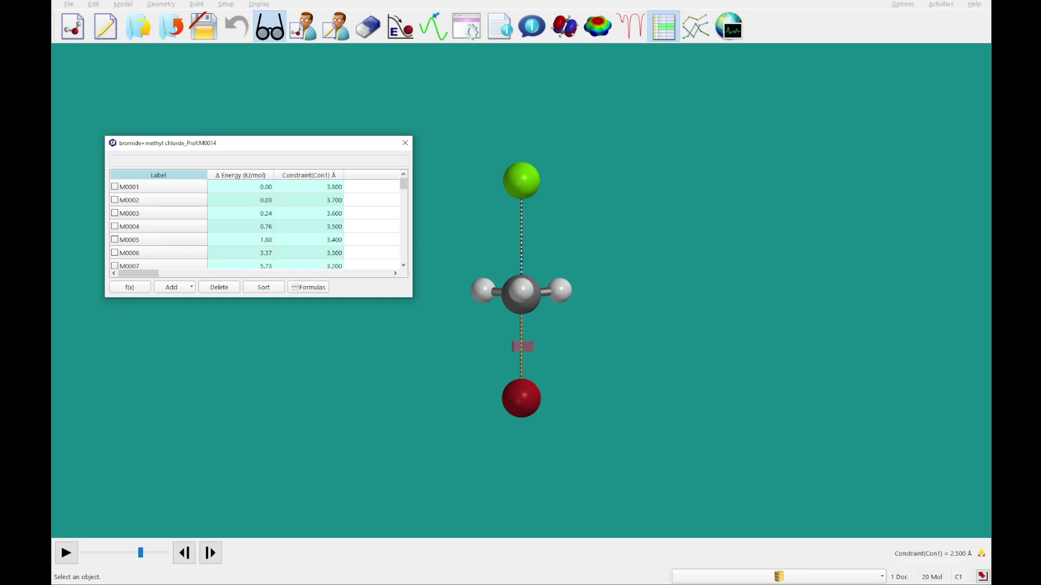
Add the bromine atom's electrostatic charge to the spreadsheet, review the column, and close the spreadsheet and the atom properties.
click(532, 26)
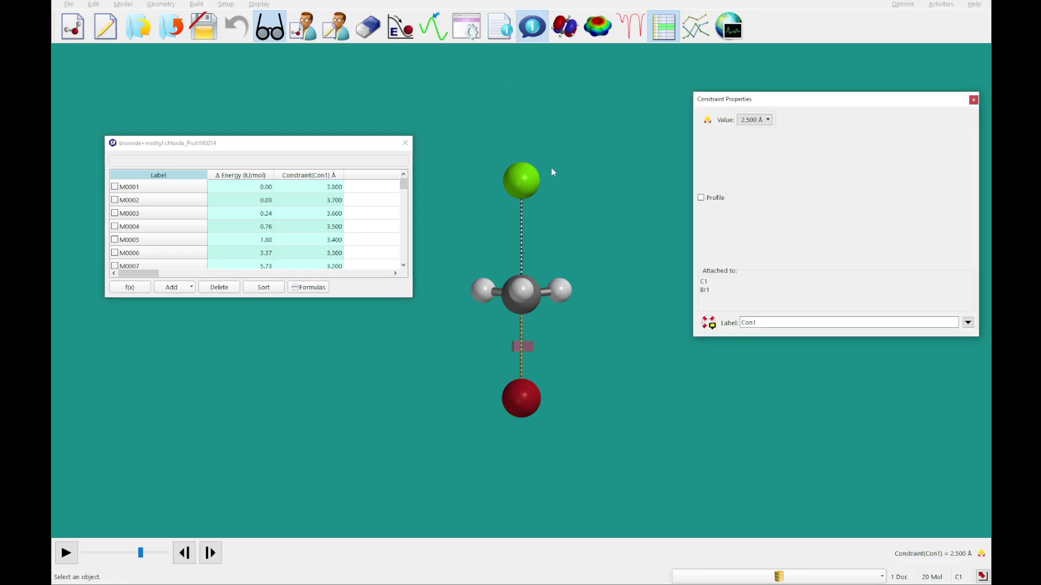
click(530, 410)
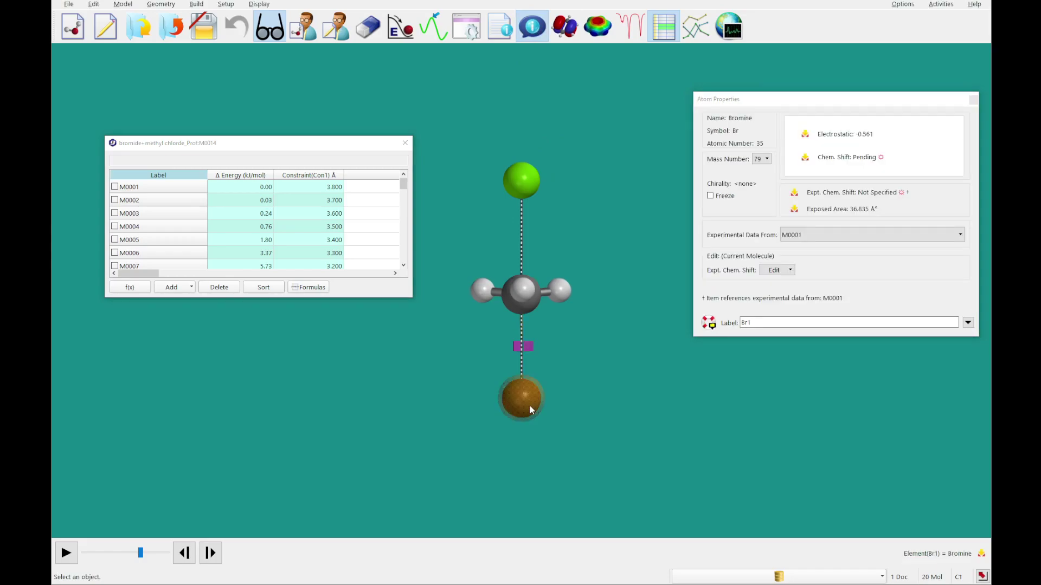
click(805, 134)
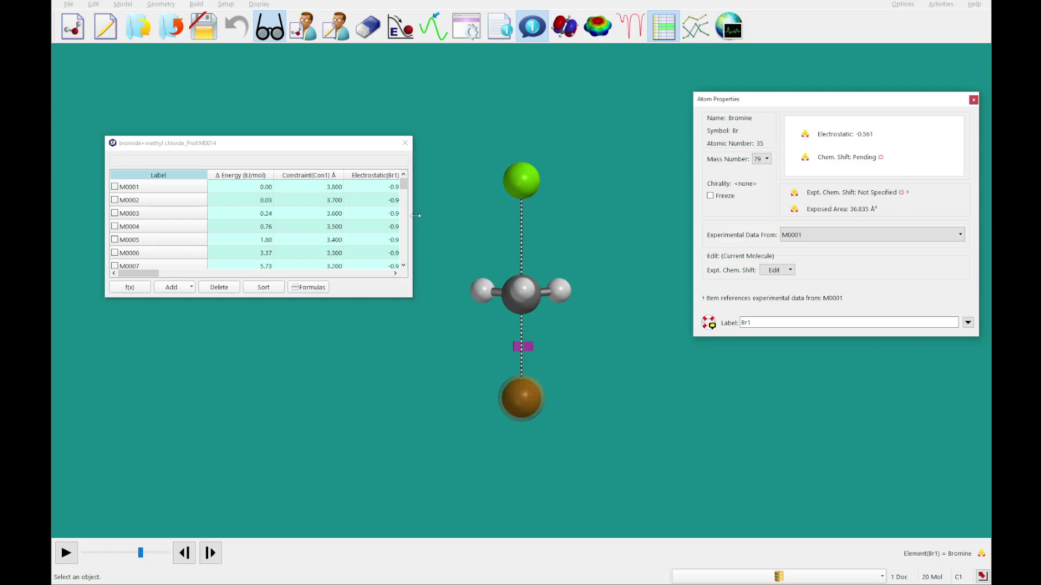
drag(413, 219, 452, 217)
scroll(395, 202, down, 3)
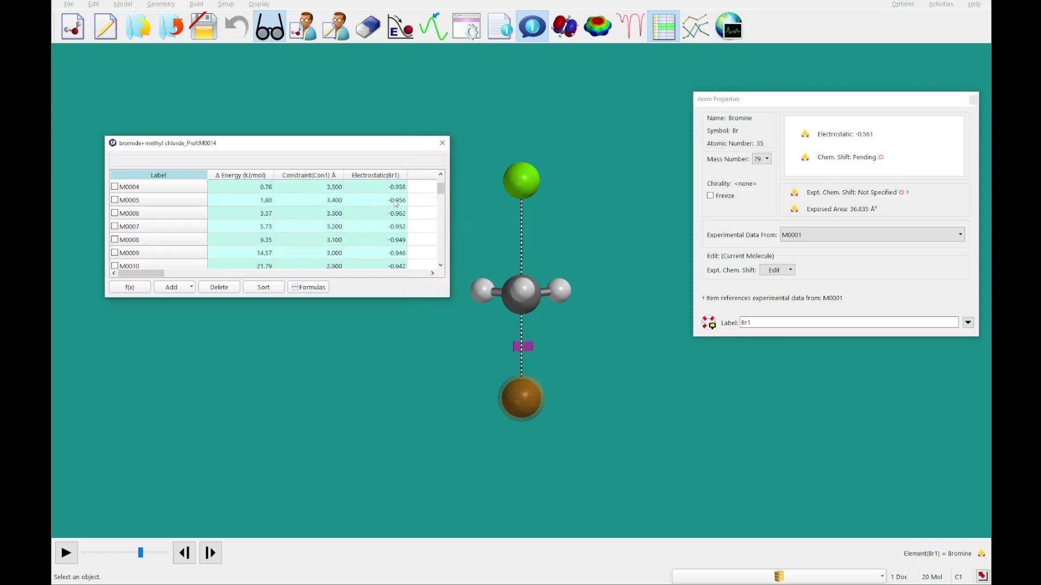
scroll(395, 202, up, 3)
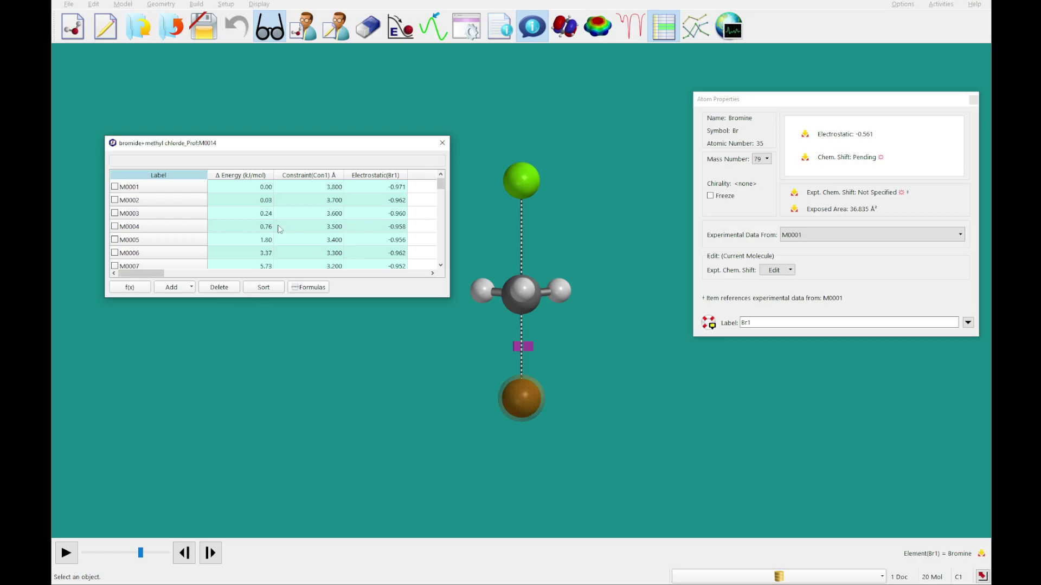
click(443, 143)
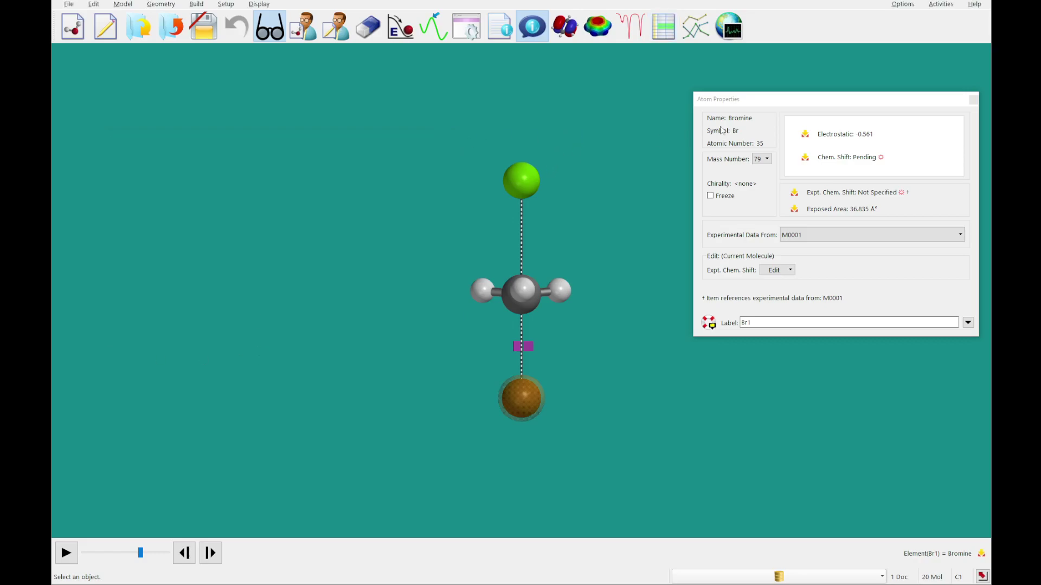
click(973, 99)
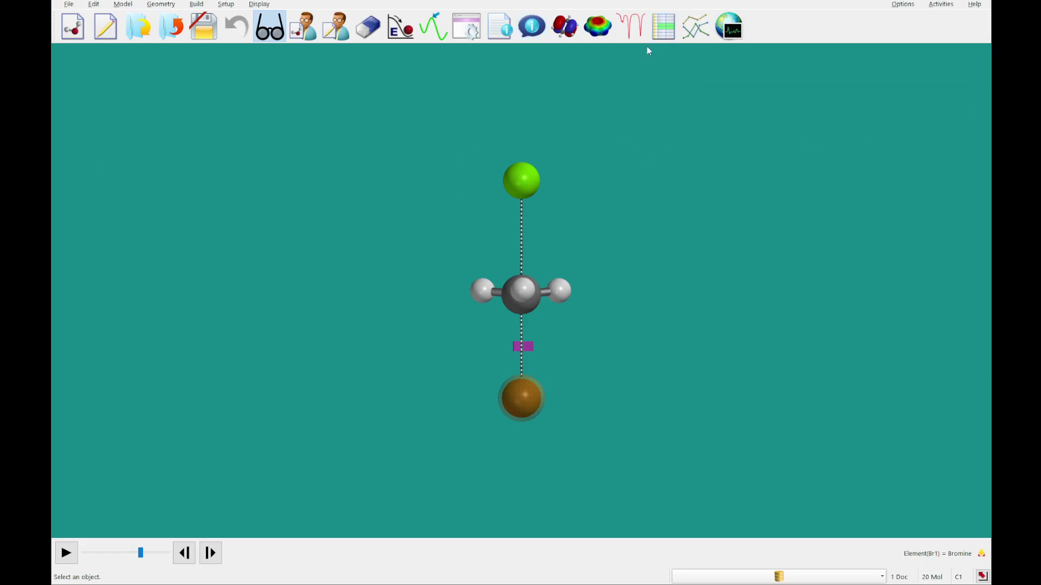
Create a plot with Constraint(Con1) on the X axis and Δ Energy (kJ/mol) and Electrostatic(Br1) on the Y axes.
click(695, 27)
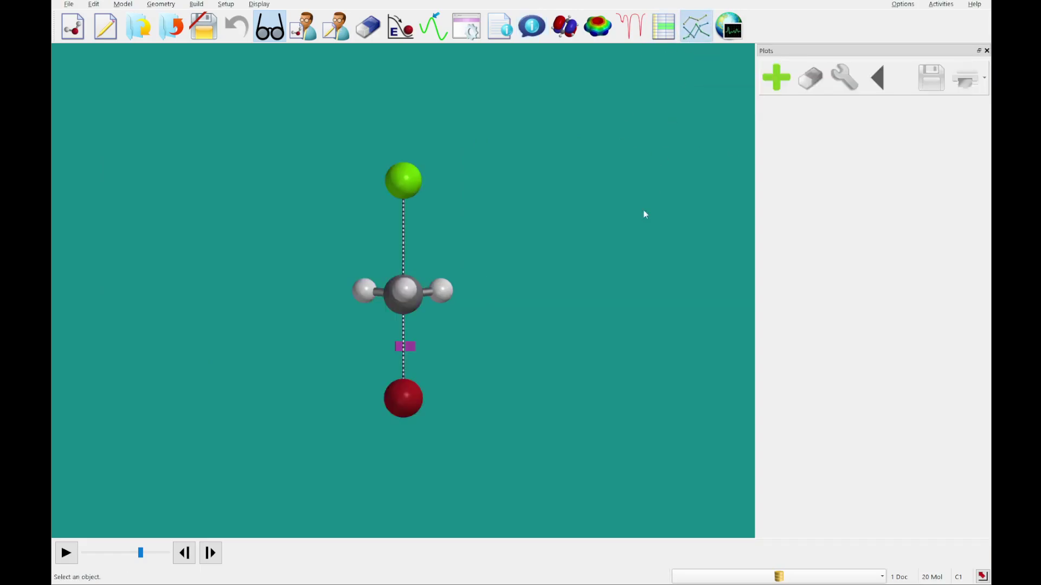
click(774, 84)
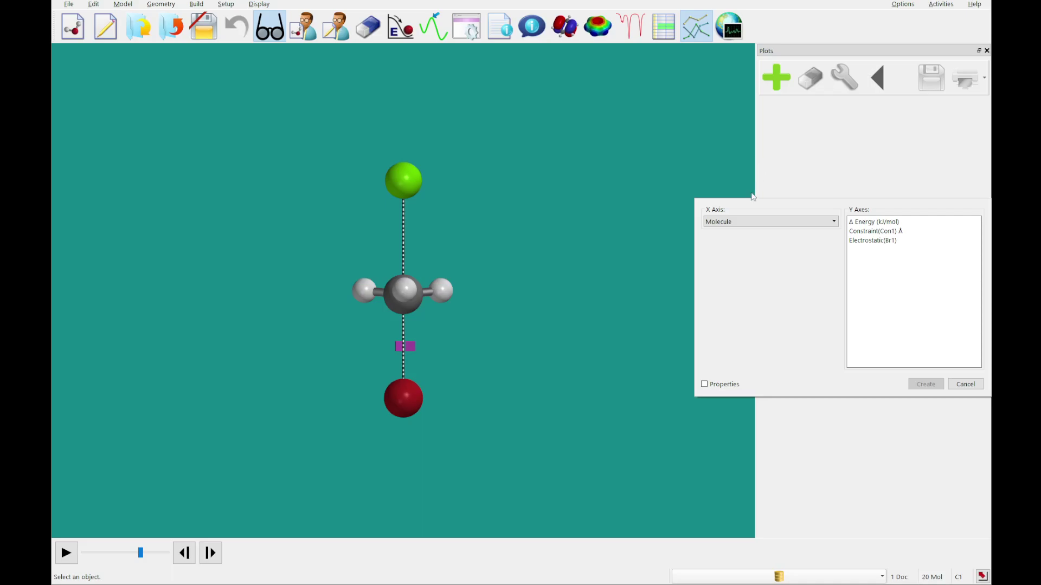
click(753, 221)
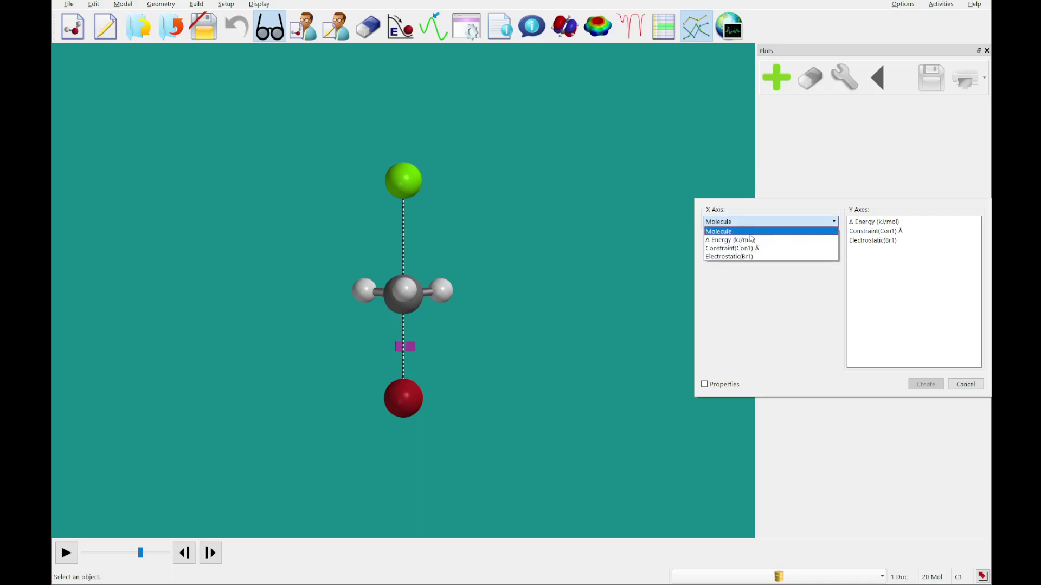
click(748, 240)
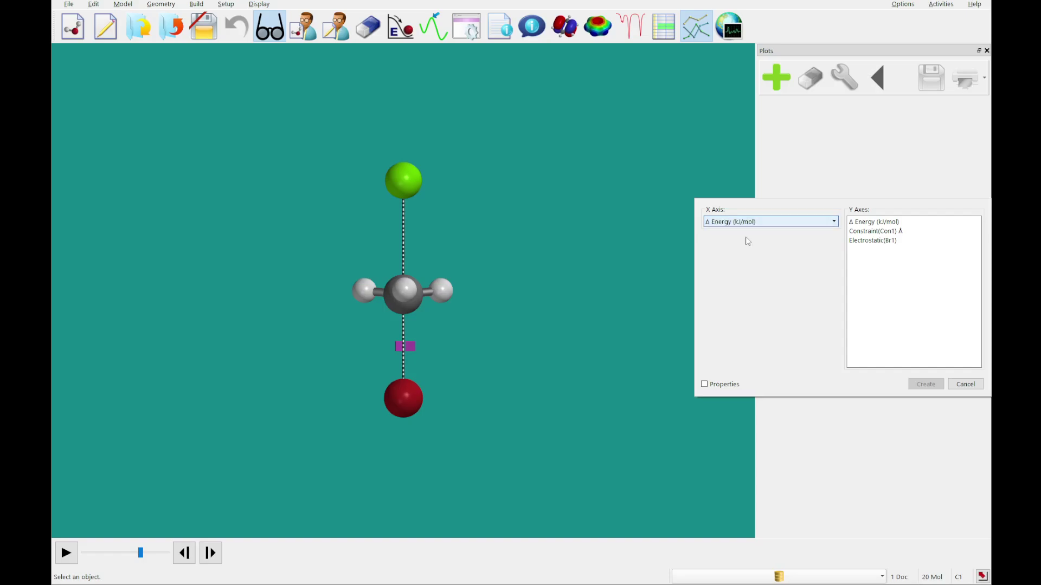
click(876, 240)
ctrl+click(875, 230)
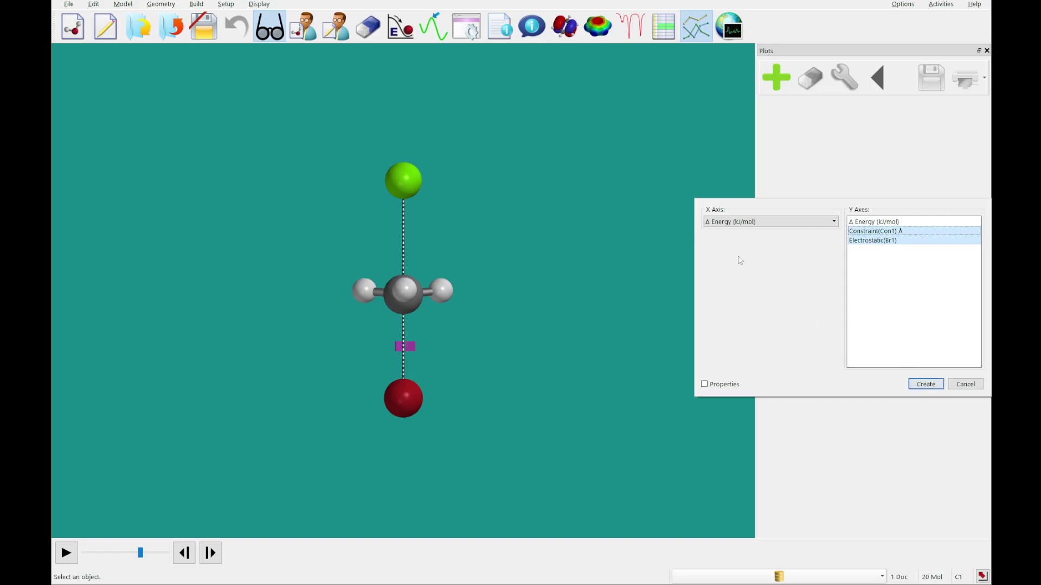
click(761, 223)
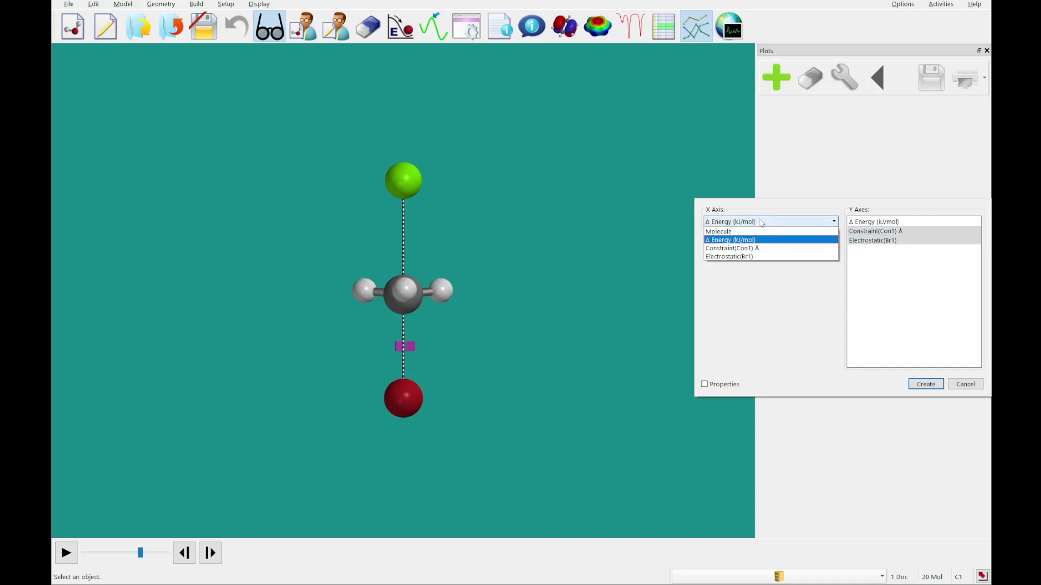
click(743, 250)
click(881, 231)
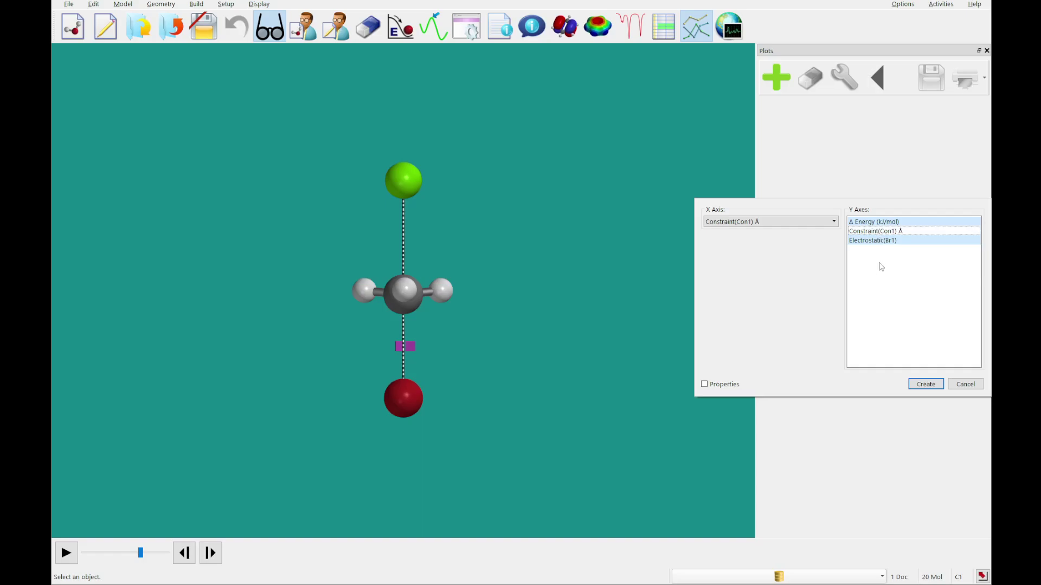
click(933, 385)
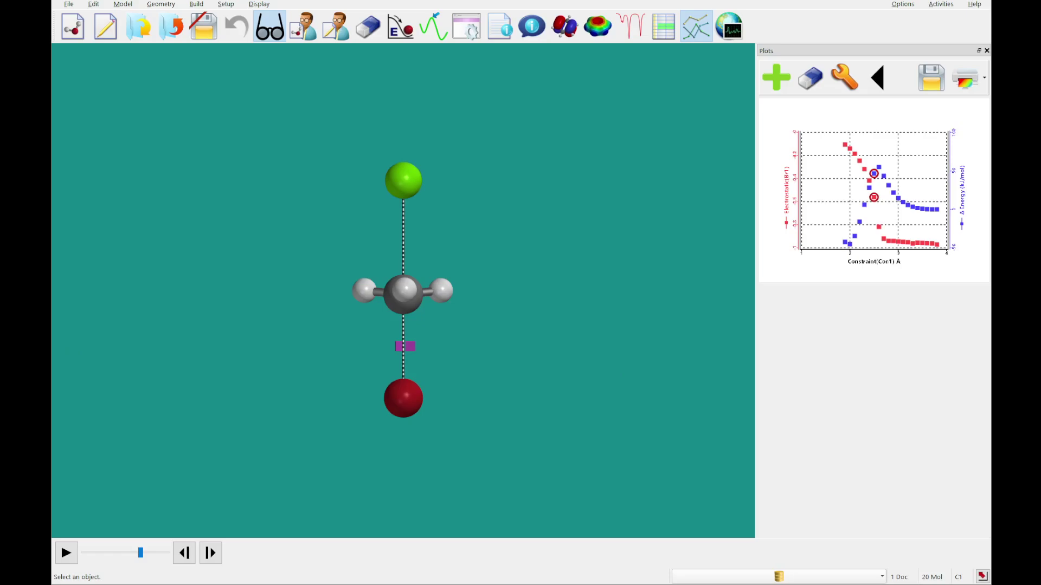
Edit the plot to use a point-to-point curve for Electrostatic(Br1) and an X-axis range from 4 to 1.8.
click(844, 78)
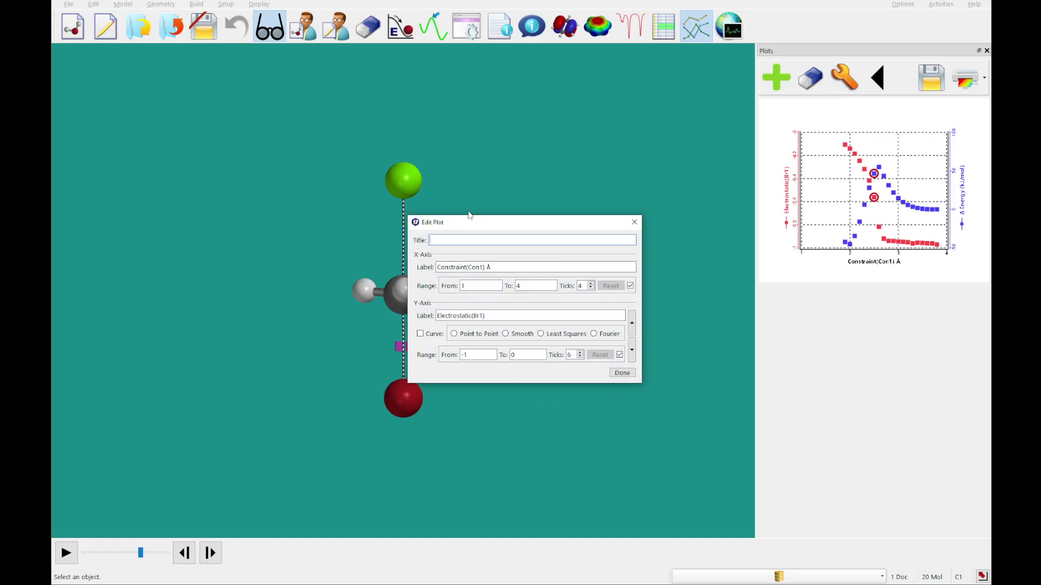
click(460, 337)
double_click(472, 285)
text(4)
key(Tab)
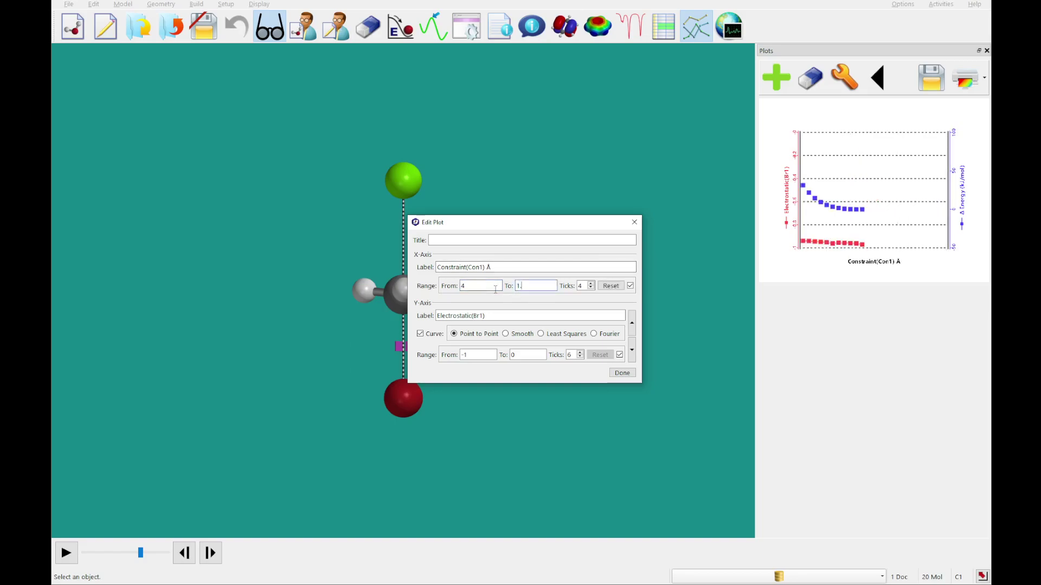
click(631, 373)
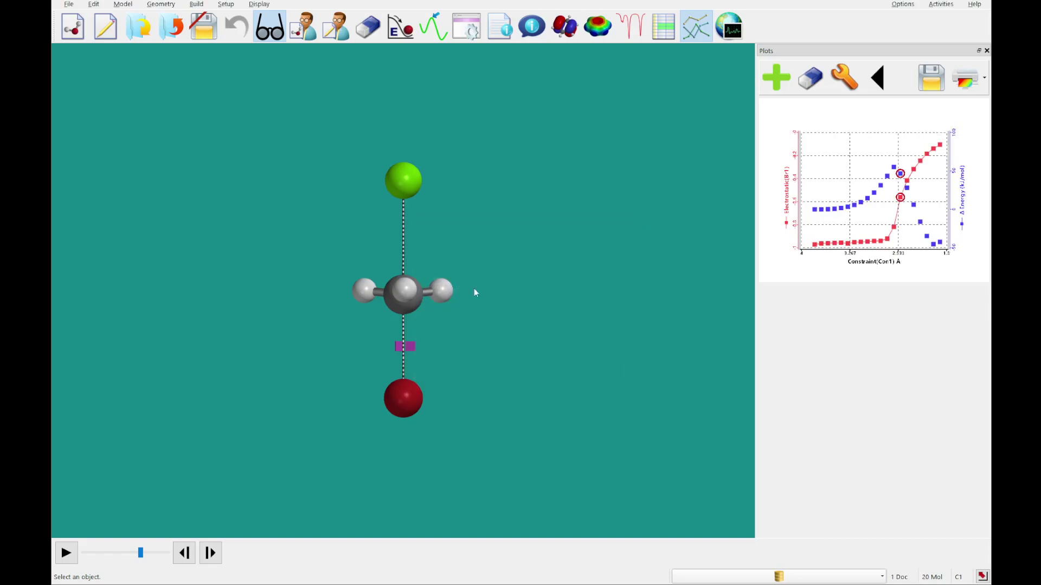
Edit the plot to draw the Δ Energy (kJ/mol) series with a point-to-point curve.
click(844, 77)
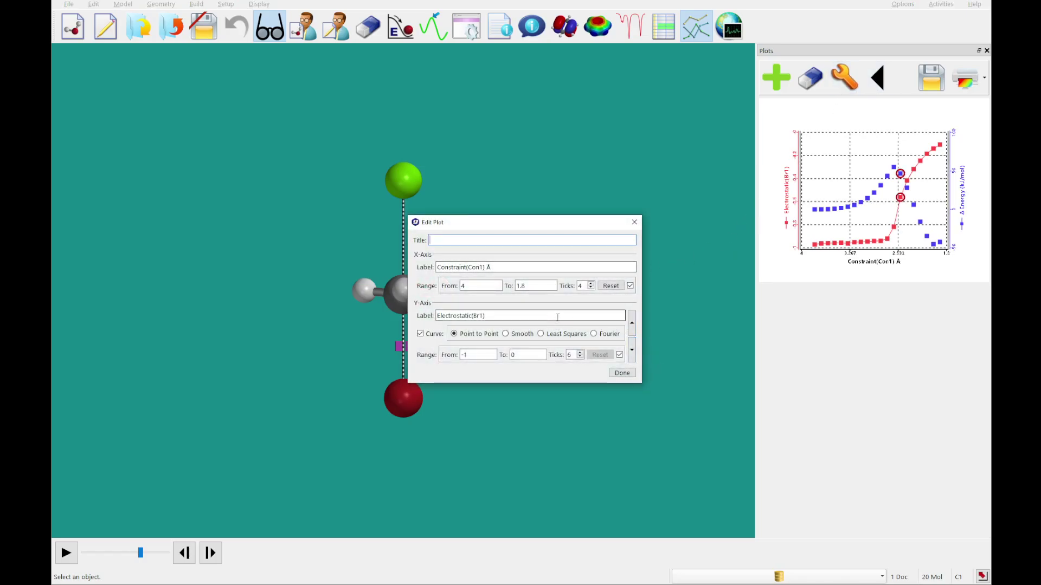
click(632, 349)
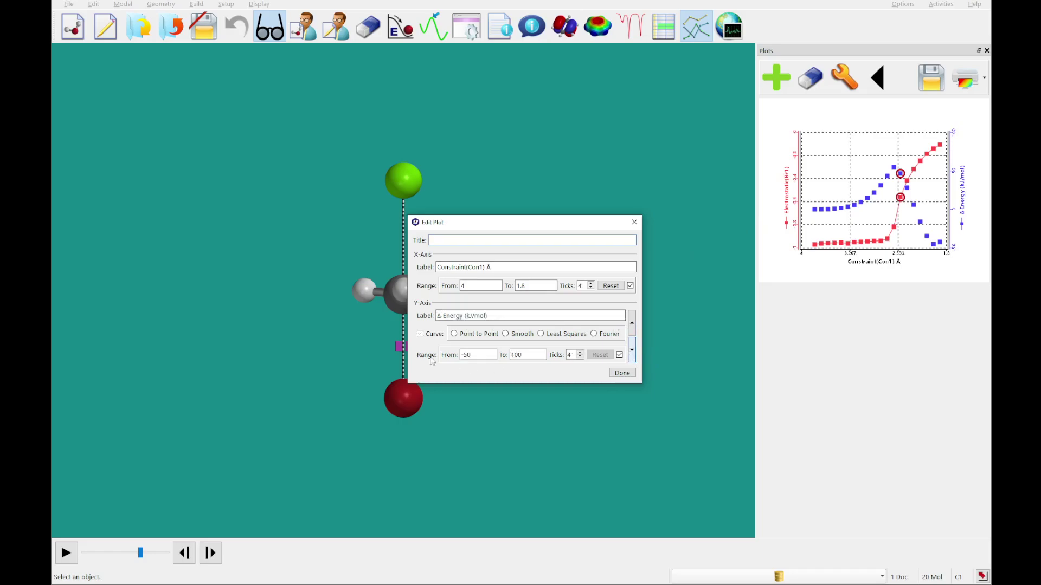
click(459, 334)
click(489, 353)
click(623, 375)
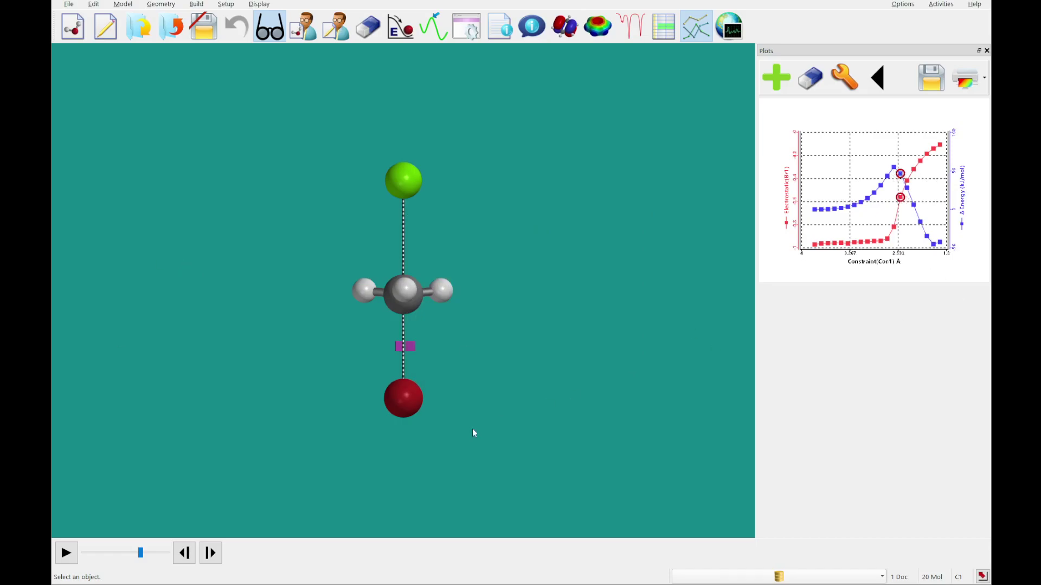
Step the reaction sequence back to its first frame, following the marked points on the plot.
click(181, 561)
click(181, 561)
click(181, 561)
click(181, 561)
click(181, 562)
click(181, 561)
click(181, 561)
click(181, 561)
click(181, 561)
click(181, 561)
click(184, 553)
click(184, 553)
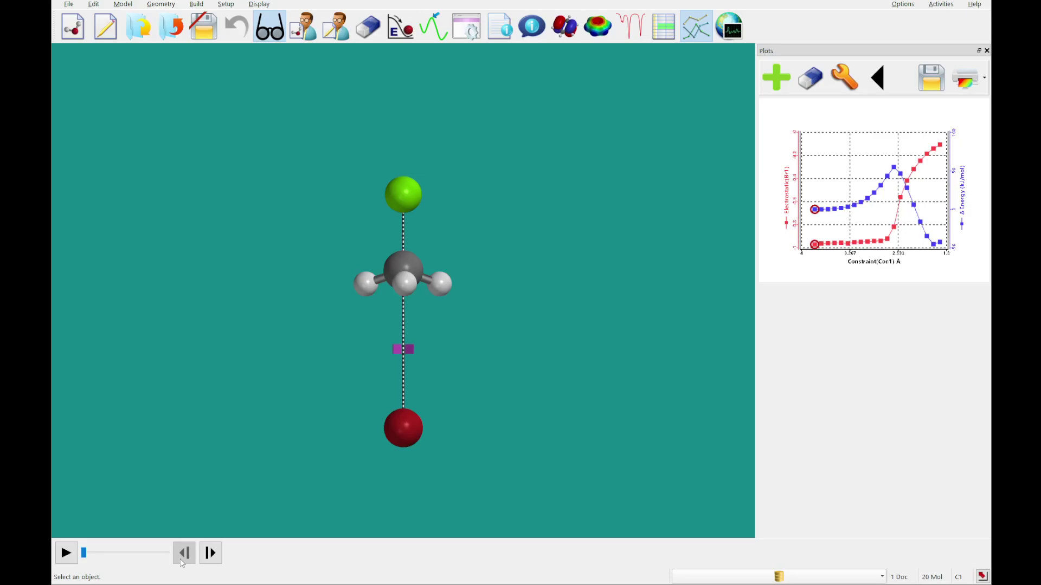
Step forward frame by frame through the reaction, comparing the geometry with the energy and bromine charge curves.
click(209, 558)
click(210, 558)
click(210, 558)
click(210, 559)
click(209, 558)
click(210, 559)
click(210, 553)
click(210, 553)
click(210, 553)
click(210, 553)
click(210, 553)
click(209, 553)
click(210, 553)
click(210, 553)
click(210, 553)
click(209, 553)
click(209, 553)
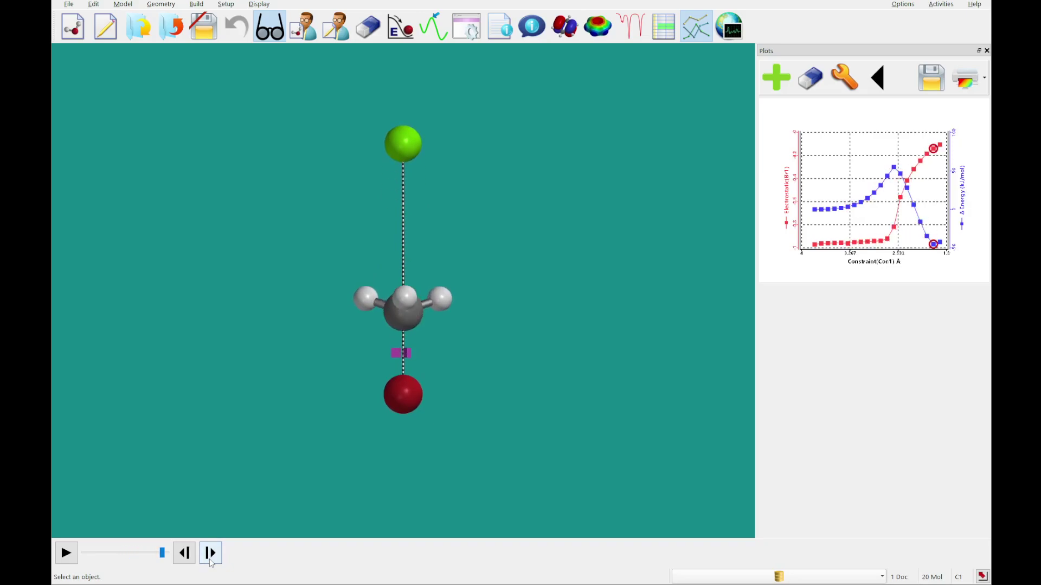
Return to the early frames and step forward to the last one, examining the methyl group's inversion from a tilted angle.
drag(555, 388, 517, 397)
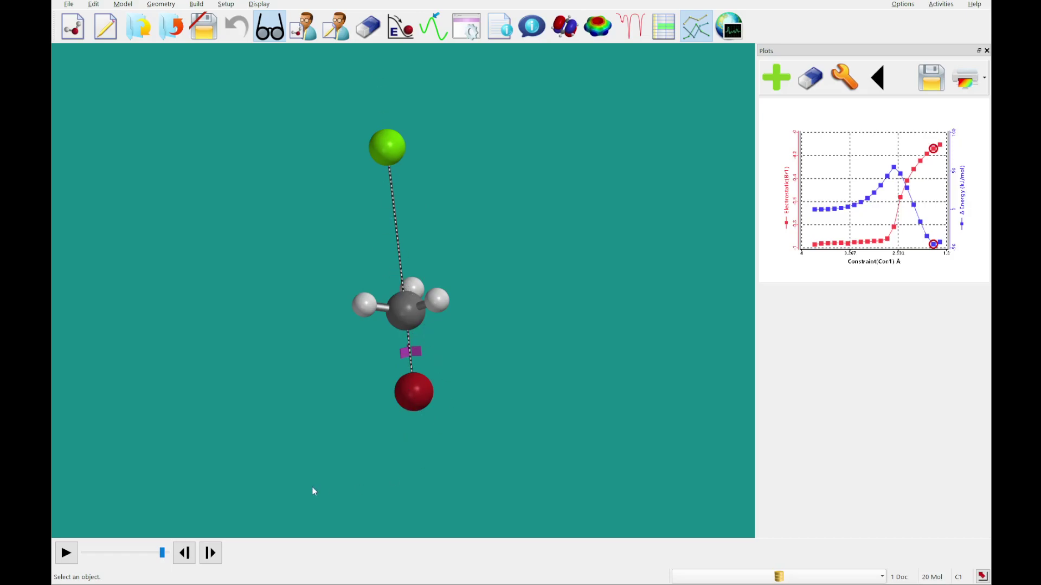
click(182, 553)
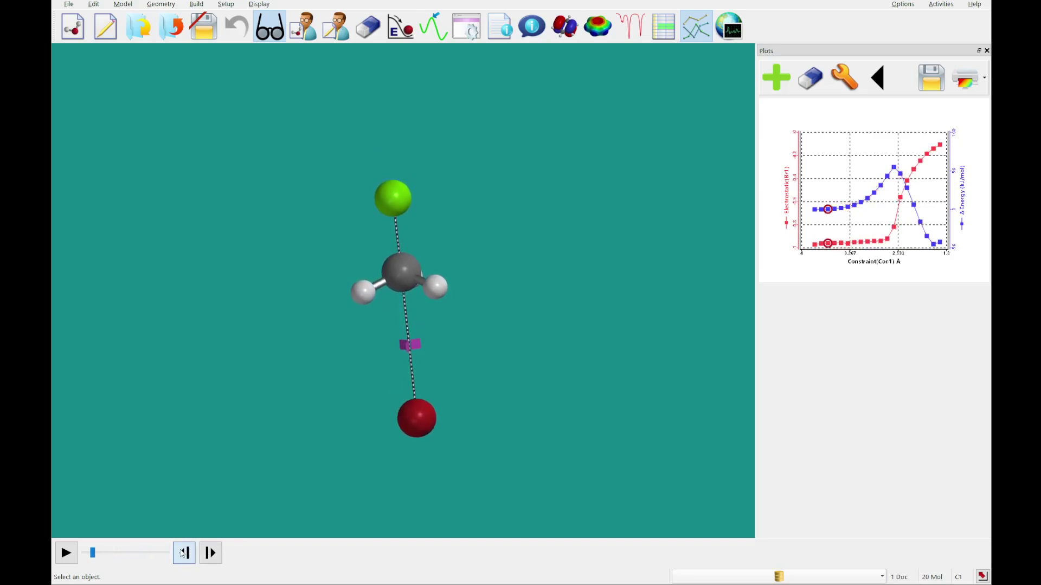
click(211, 554)
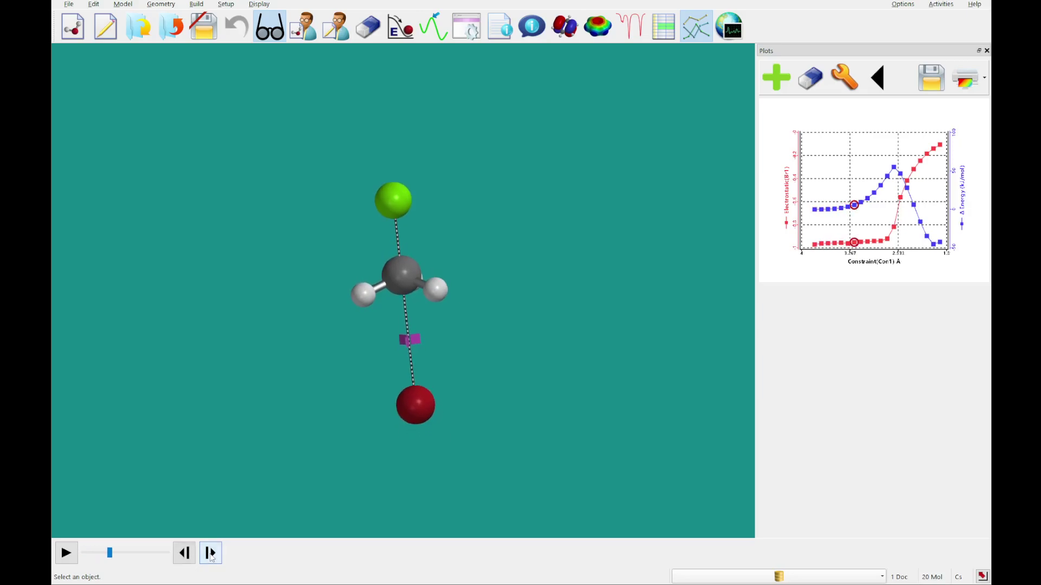
click(211, 554)
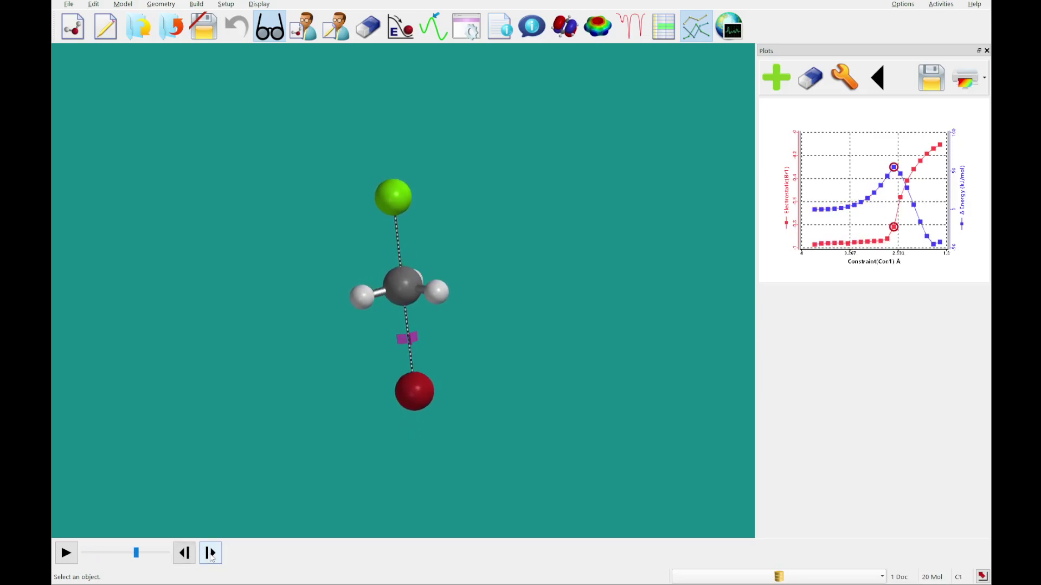
click(211, 554)
click(211, 554)
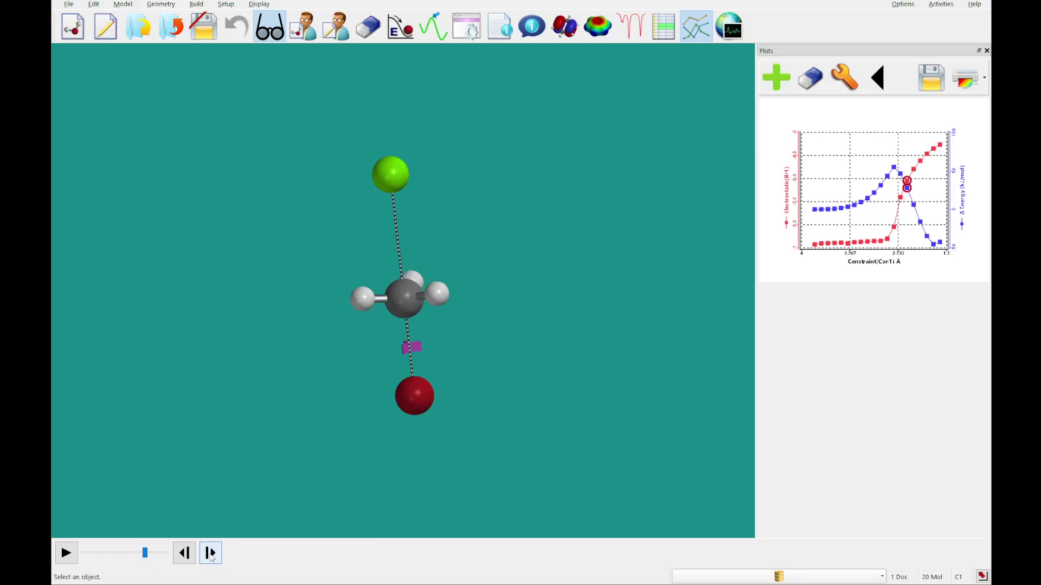
click(211, 554)
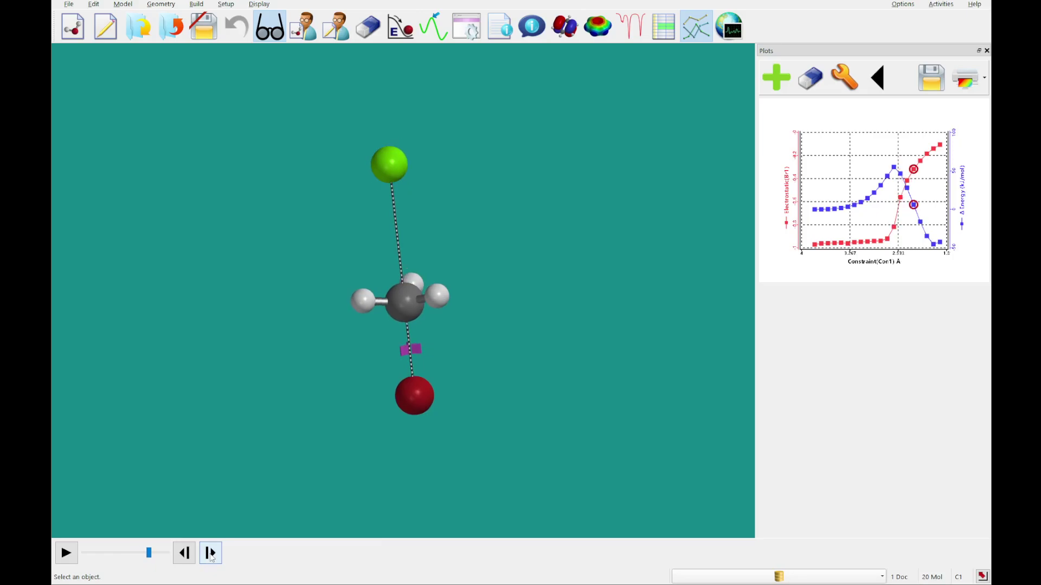
click(211, 555)
click(211, 554)
click(211, 554)
click(211, 554)
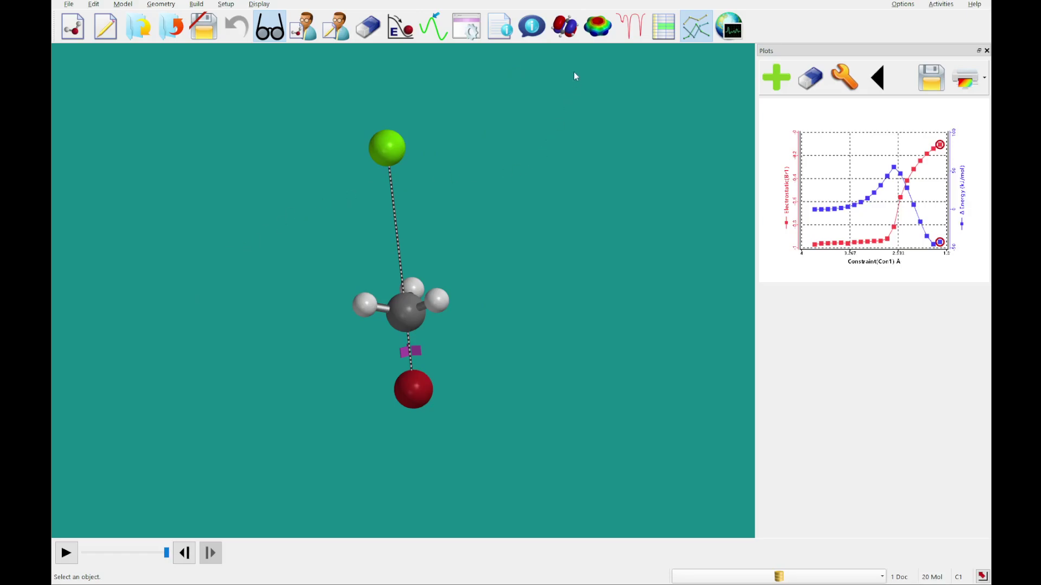
Add a density (bond) surface with no property at medium resolution, display it, and close the surfaces list.
click(598, 26)
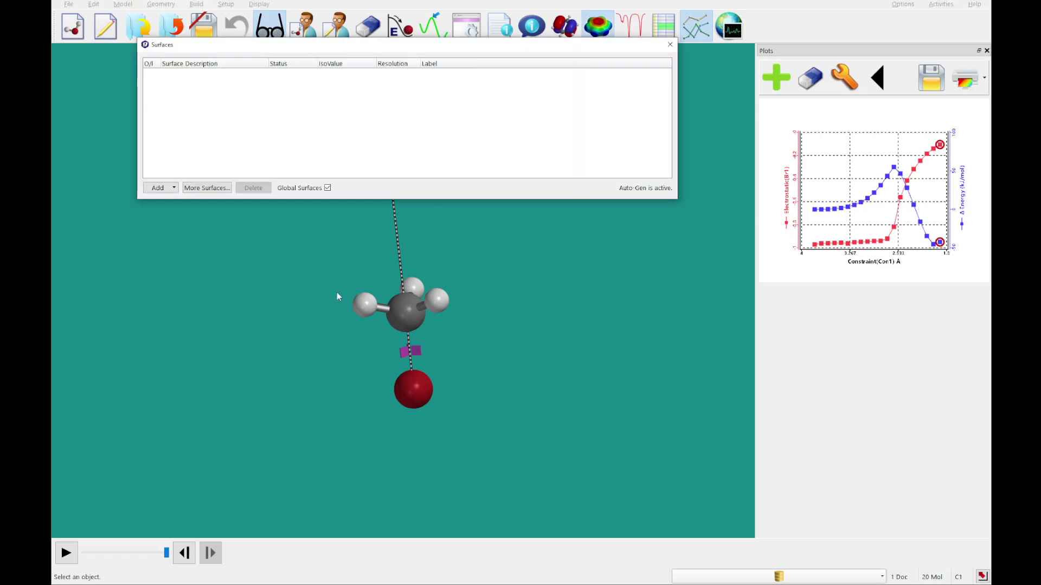
click(209, 188)
click(365, 106)
click(367, 126)
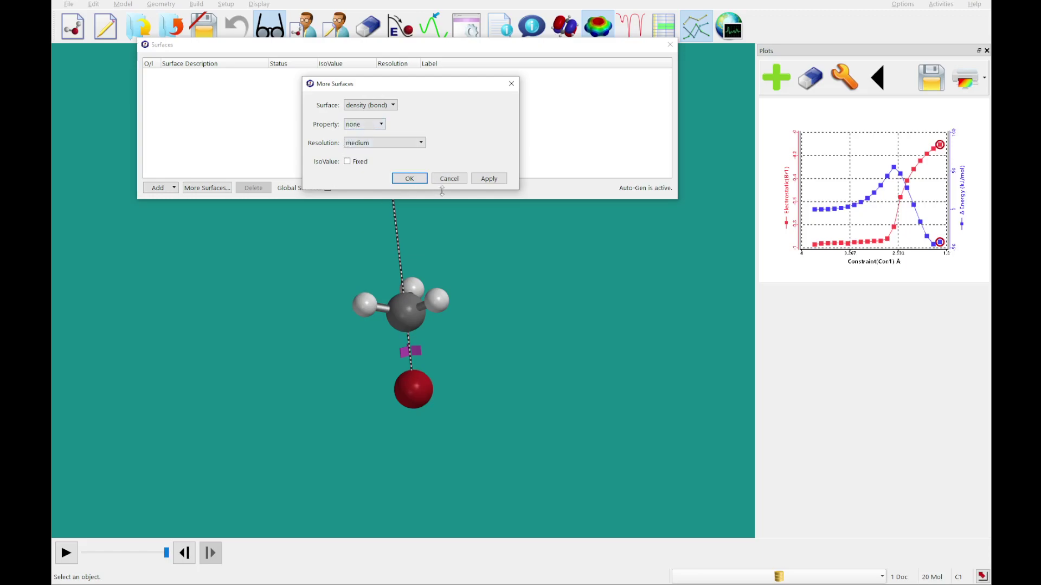
click(413, 179)
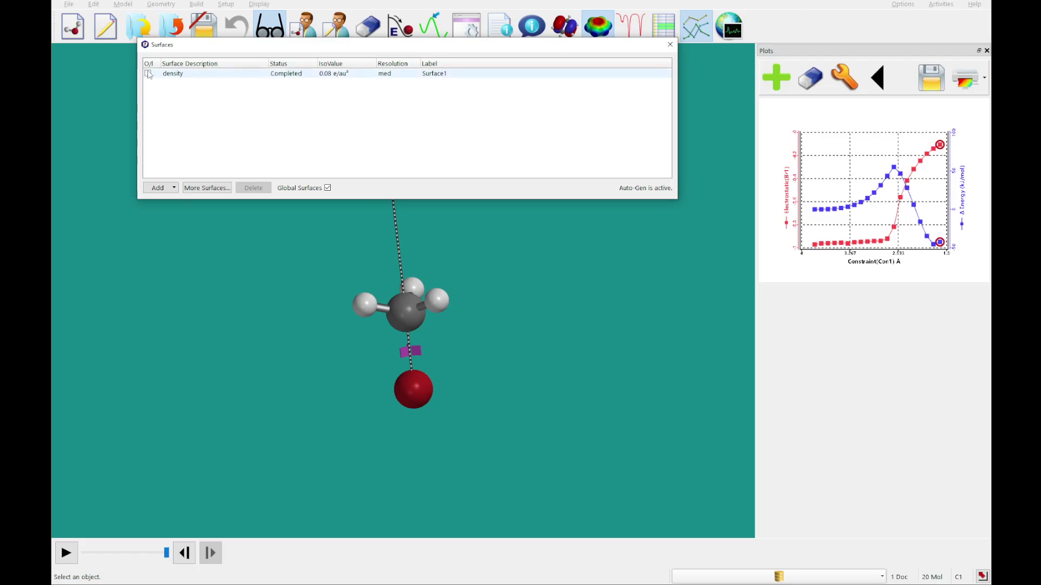
click(148, 73)
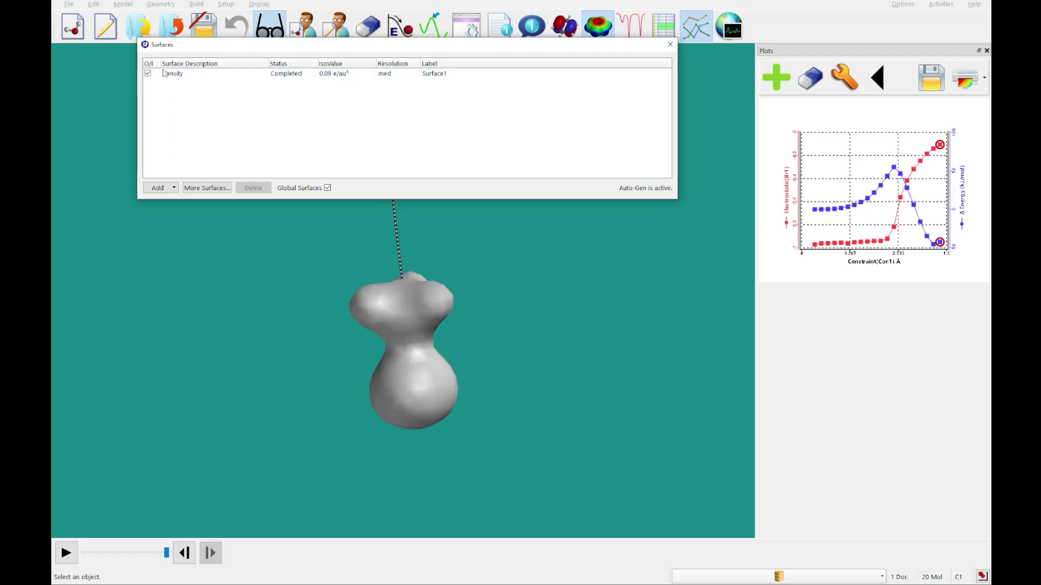
click(666, 50)
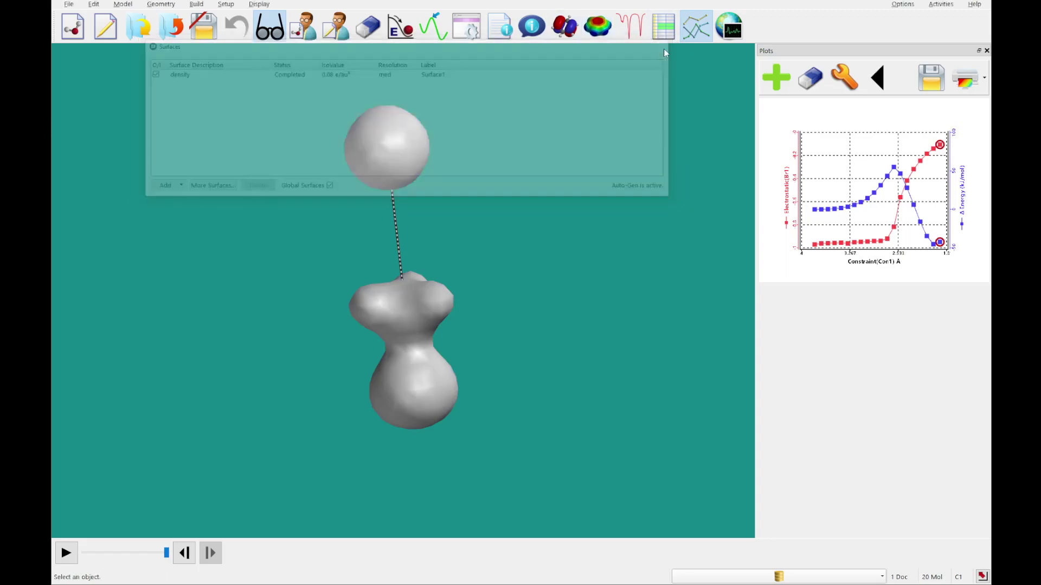
Examine the density surface from several angles while stepping back from the last frame to the first.
drag(564, 353, 311, 459)
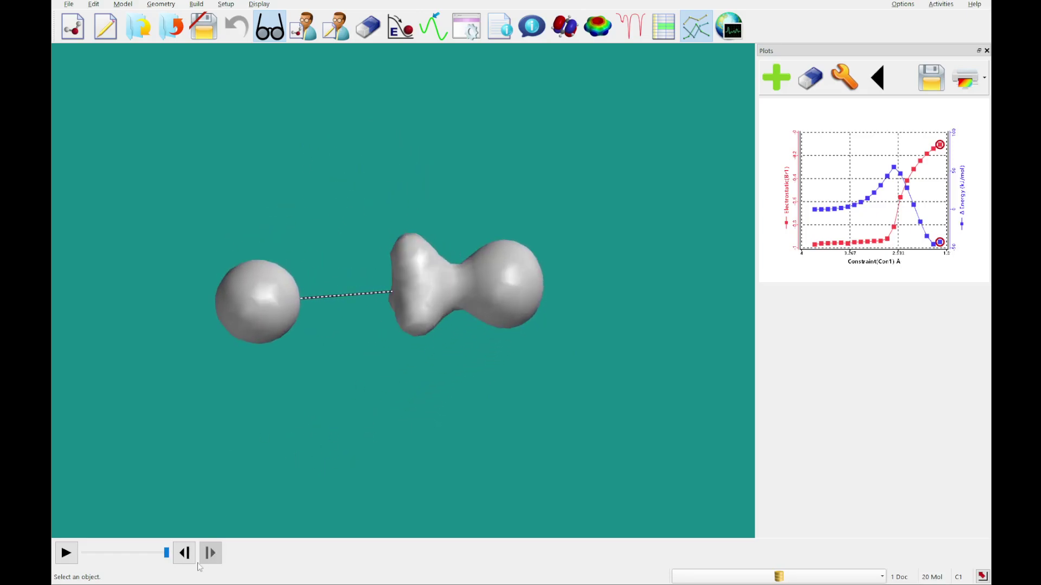
click(267, 294)
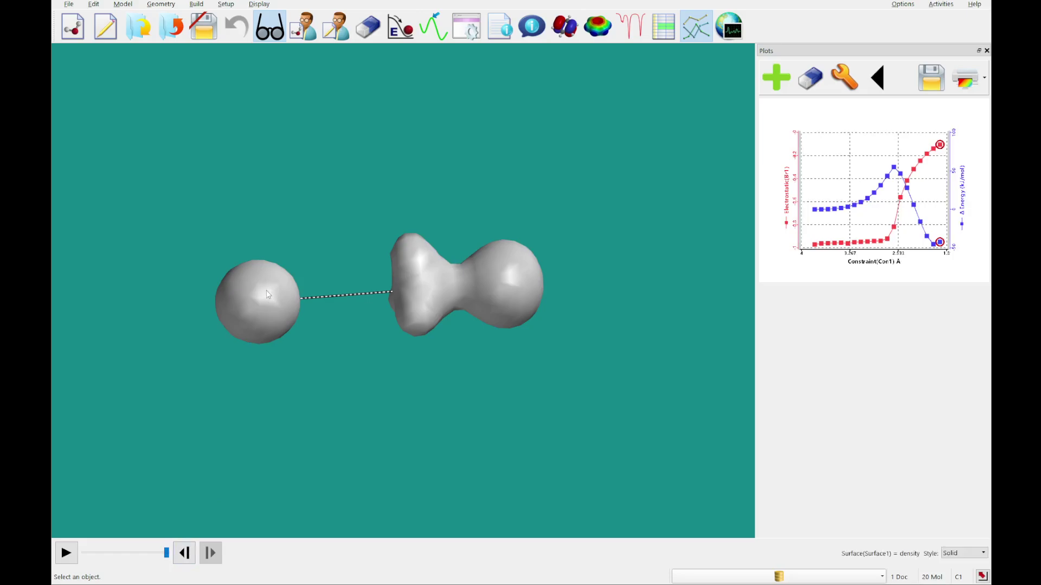
drag(283, 311, 372, 170)
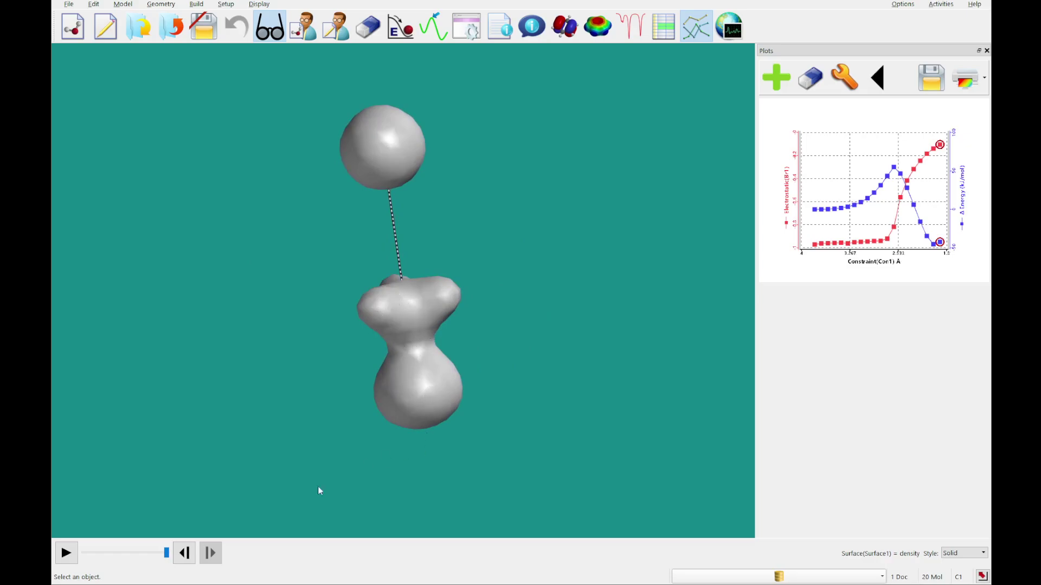
click(184, 553)
click(184, 553)
click(184, 553)
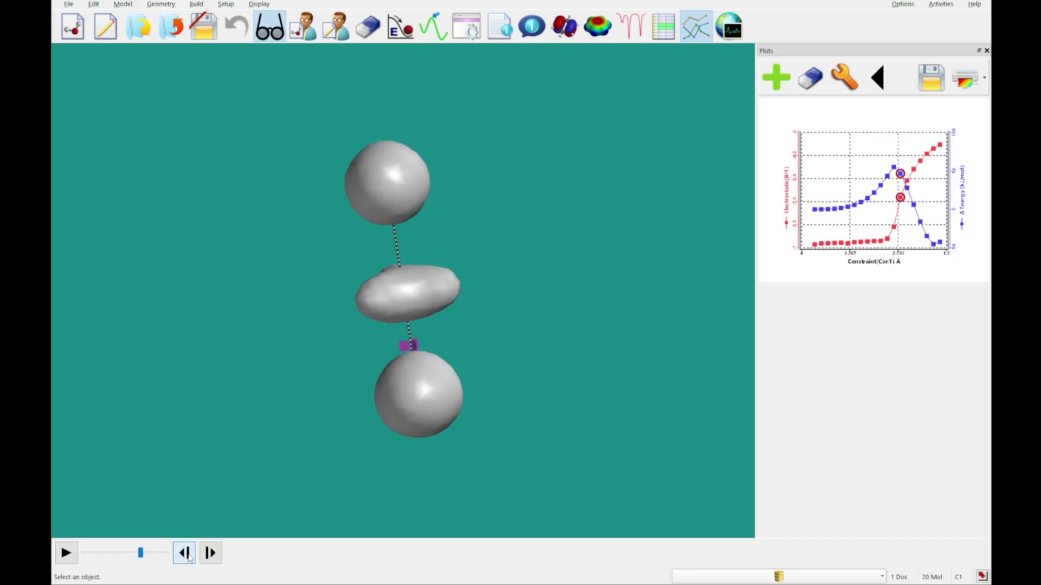
click(184, 553)
click(184, 553)
click(184, 553)
click(184, 553)
click(184, 553)
click(184, 553)
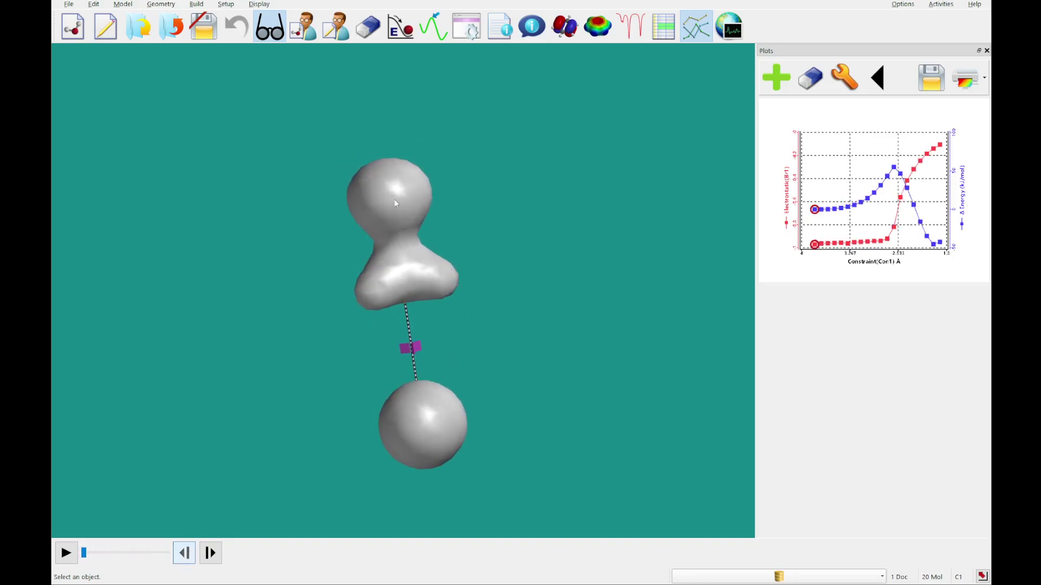
Orient the molecule horizontally with bromine at the left end and play the reaction animation with the density surface shown, then stop it.
drag(406, 295, 290, 265)
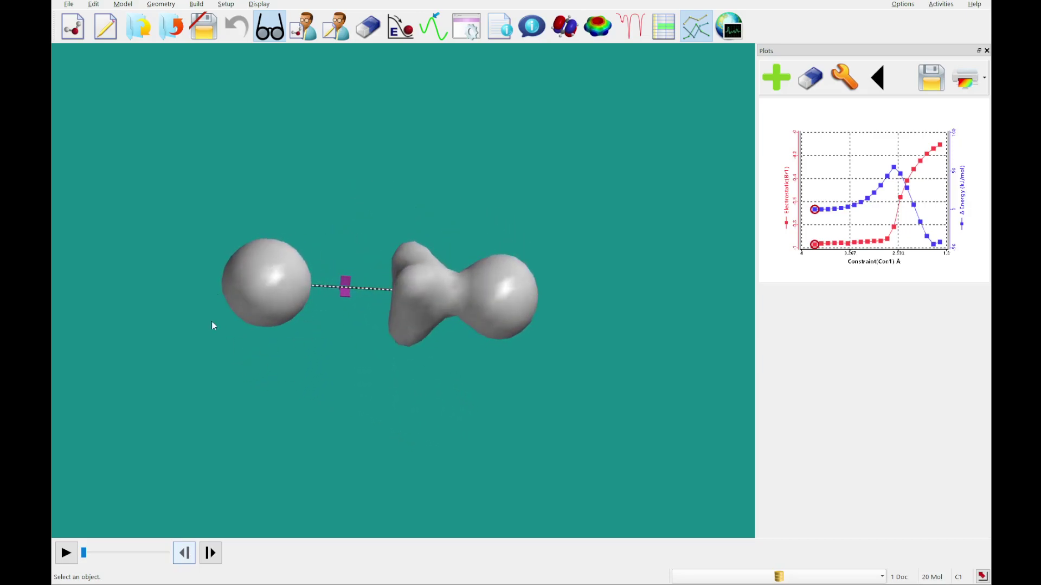
click(71, 561)
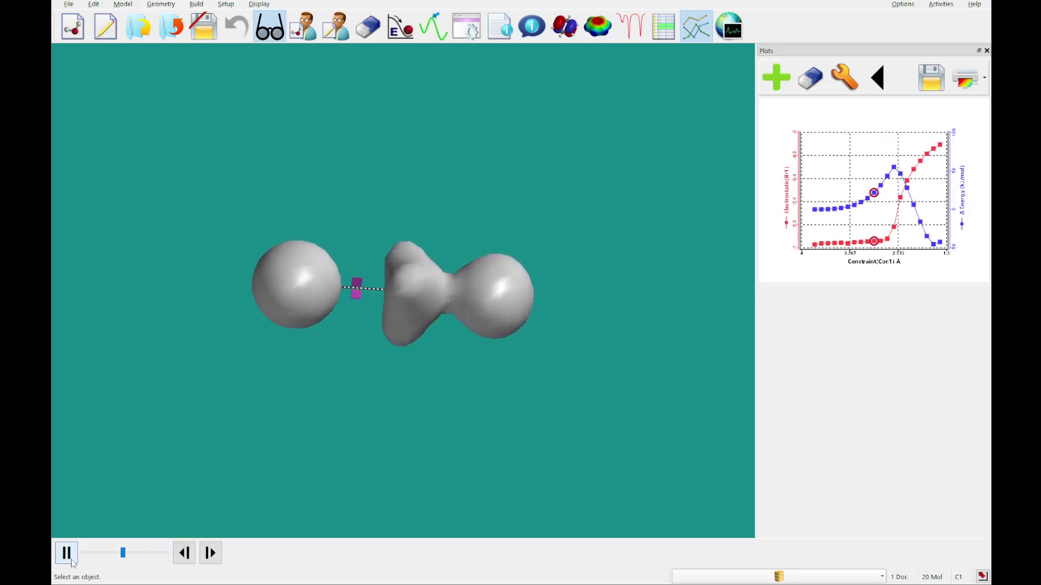
click(67, 553)
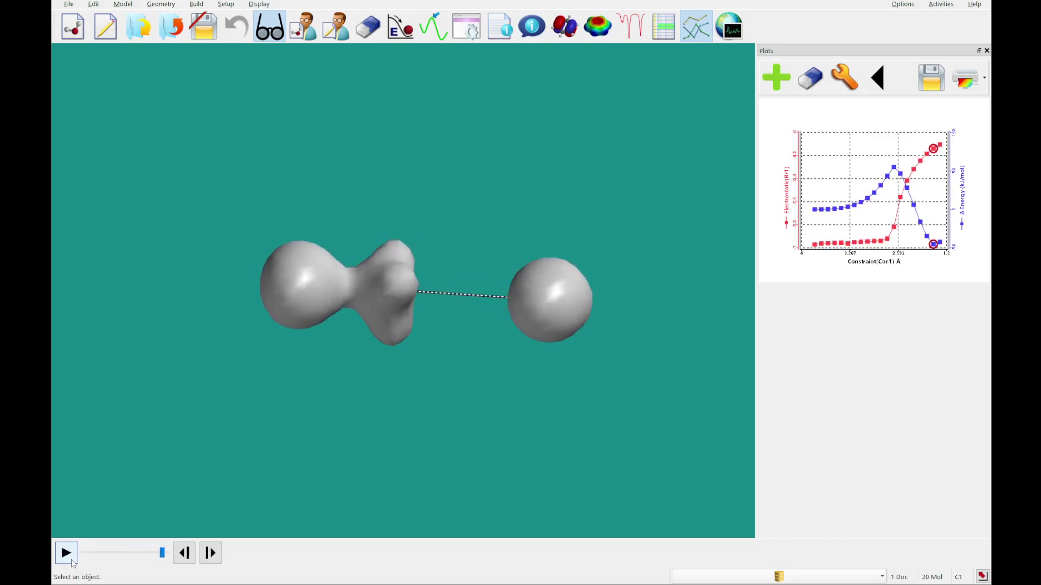
click(67, 553)
click(70, 559)
click(71, 559)
Hide the density surface, play and stop the animation of the ball-and-spoke model, and close the surfaces list.
click(597, 26)
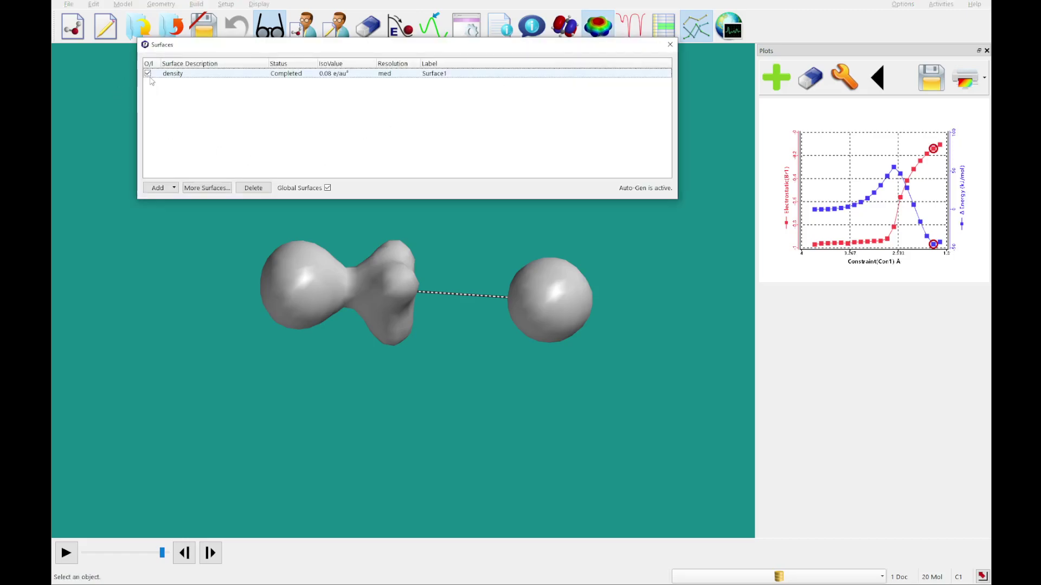
click(147, 73)
click(66, 553)
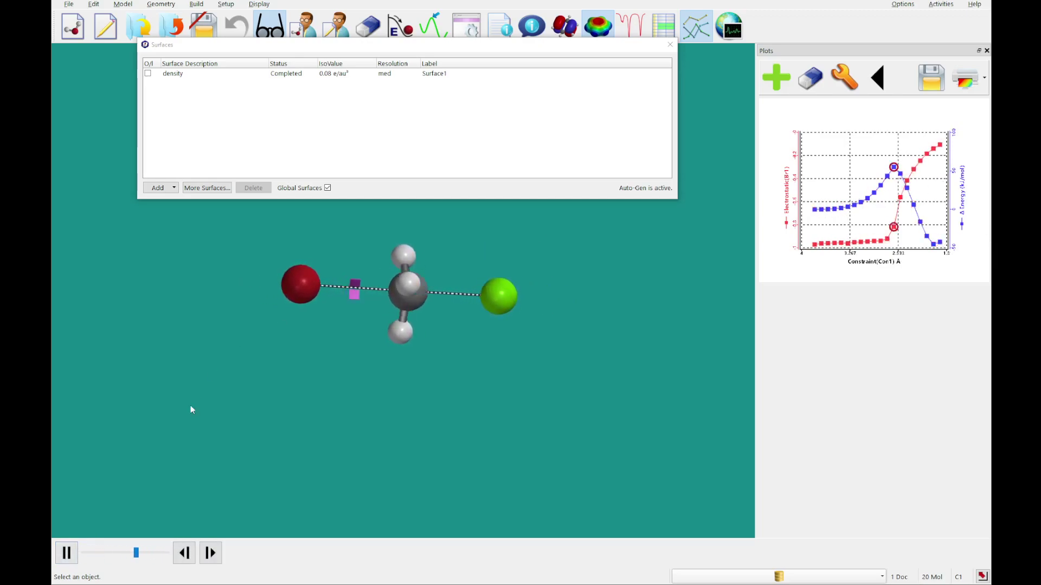
click(65, 553)
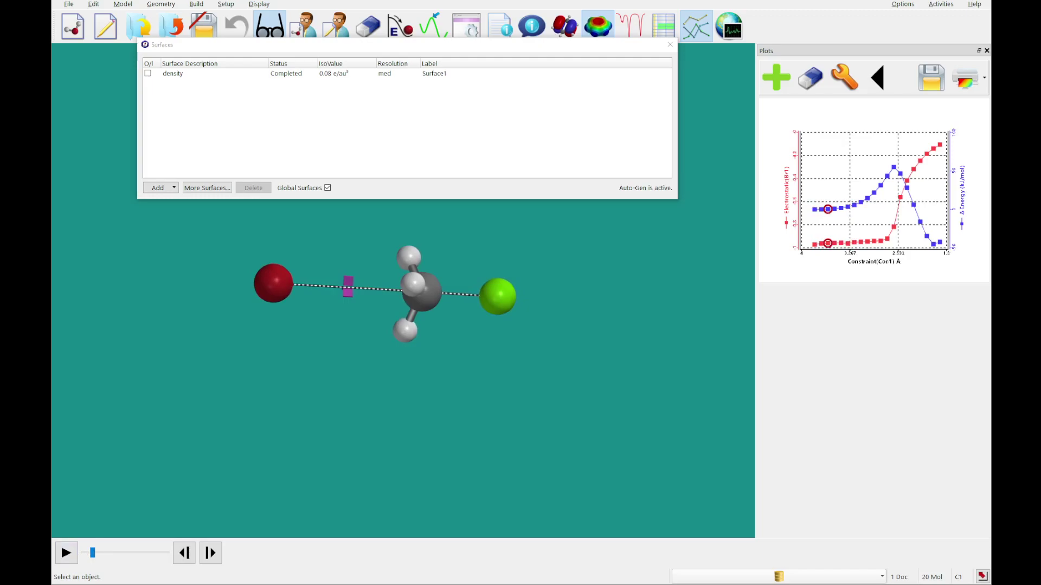
click(670, 44)
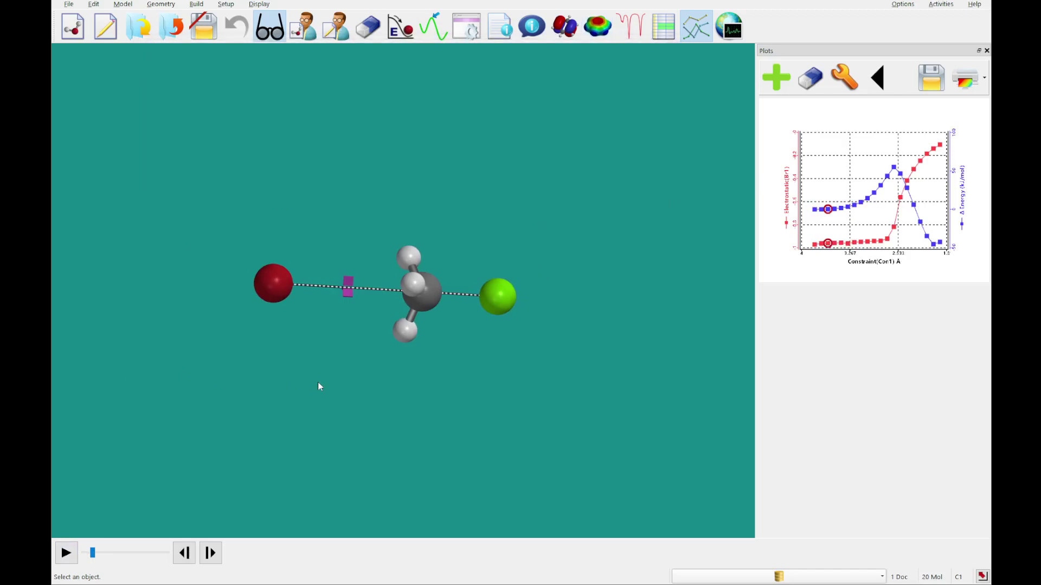